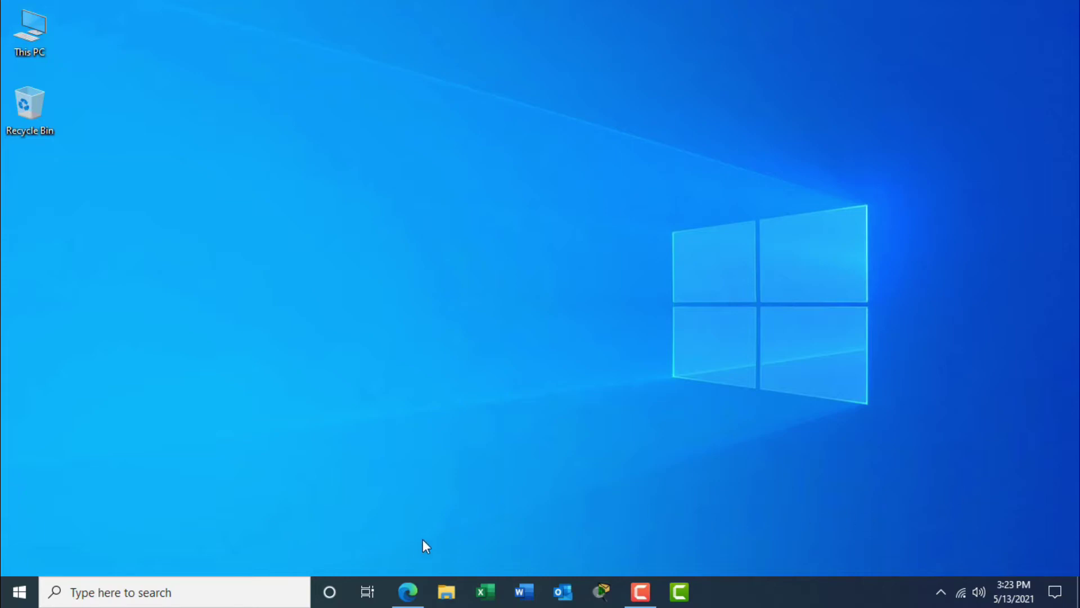
Open itechlearning.tech/cpanel in Microsoft Edge to reach the cPanel login page.
click(409, 594)
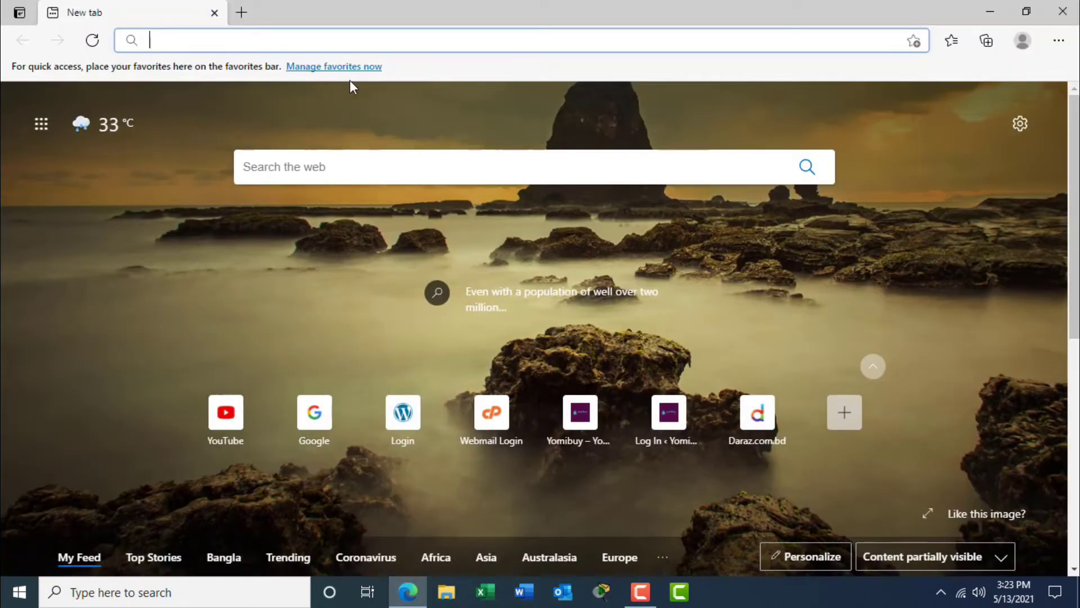
click(372, 37)
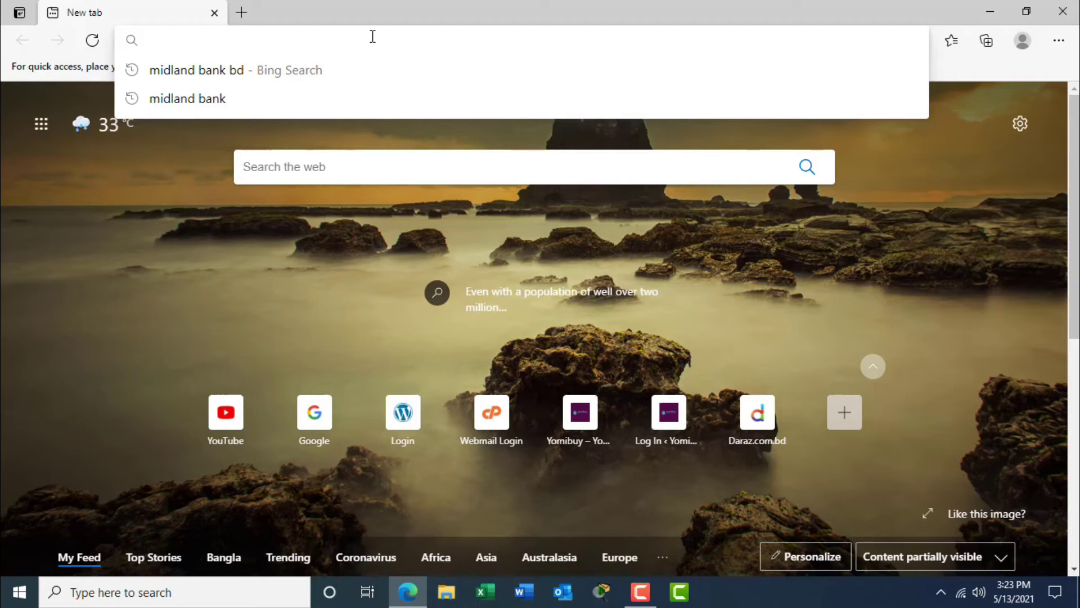
text(itechlearning.tech)
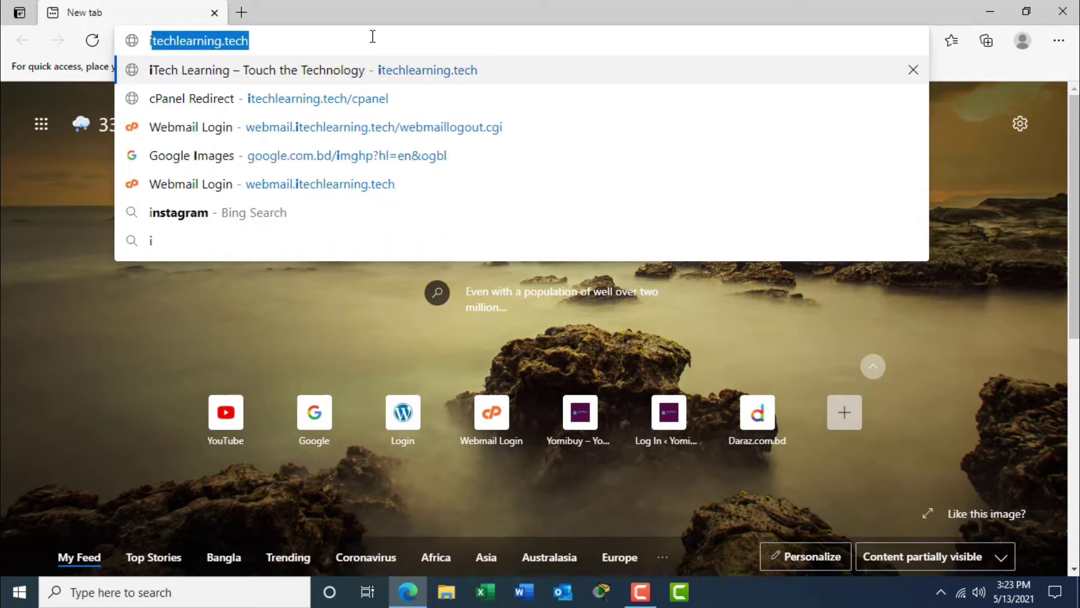
key(Right)
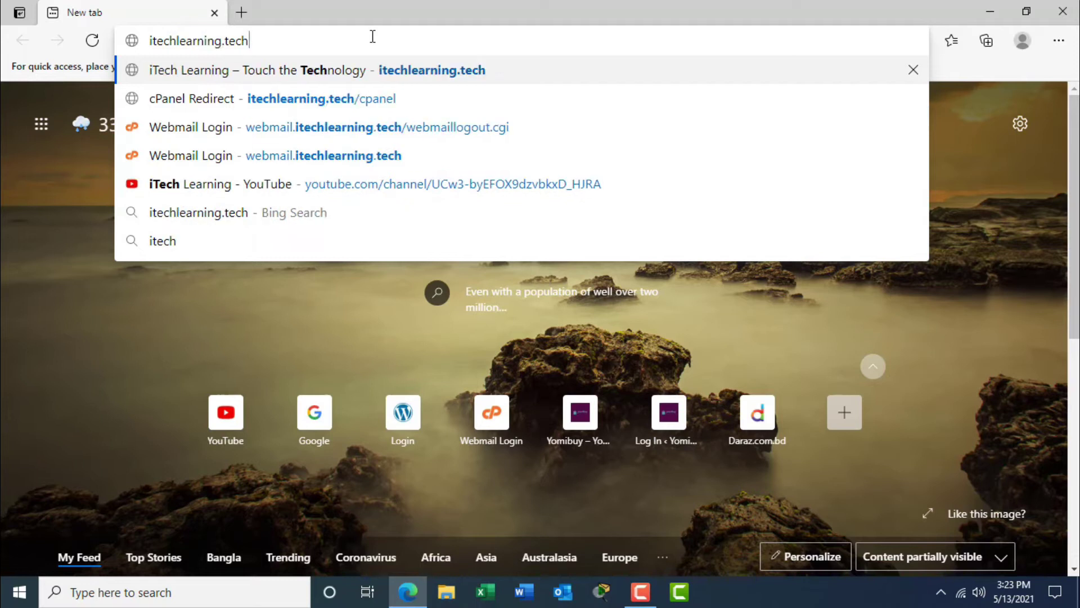
text(/cpanel)
key(Return)
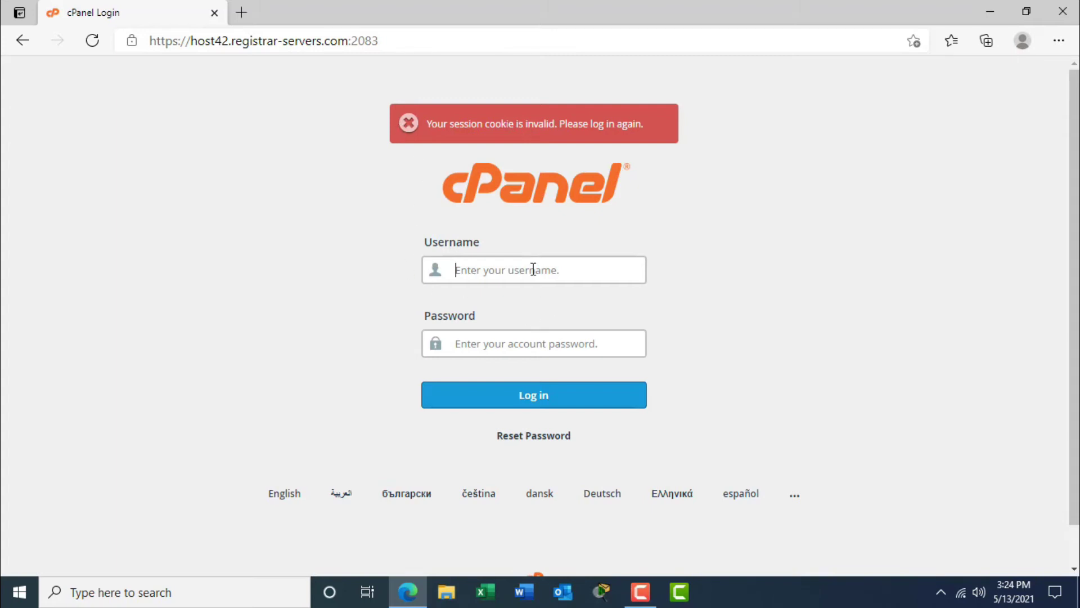
Log in to cPanel with the hosting account's username and password.
text(itechlearning)
click(552, 350)
text(•)
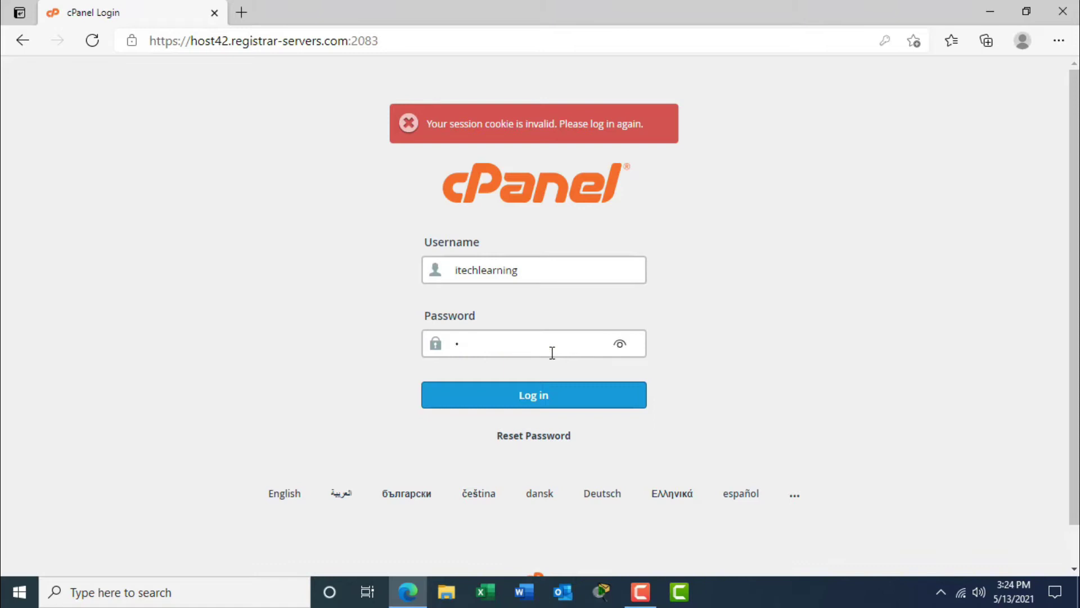
text(•••••••••••)
click(549, 397)
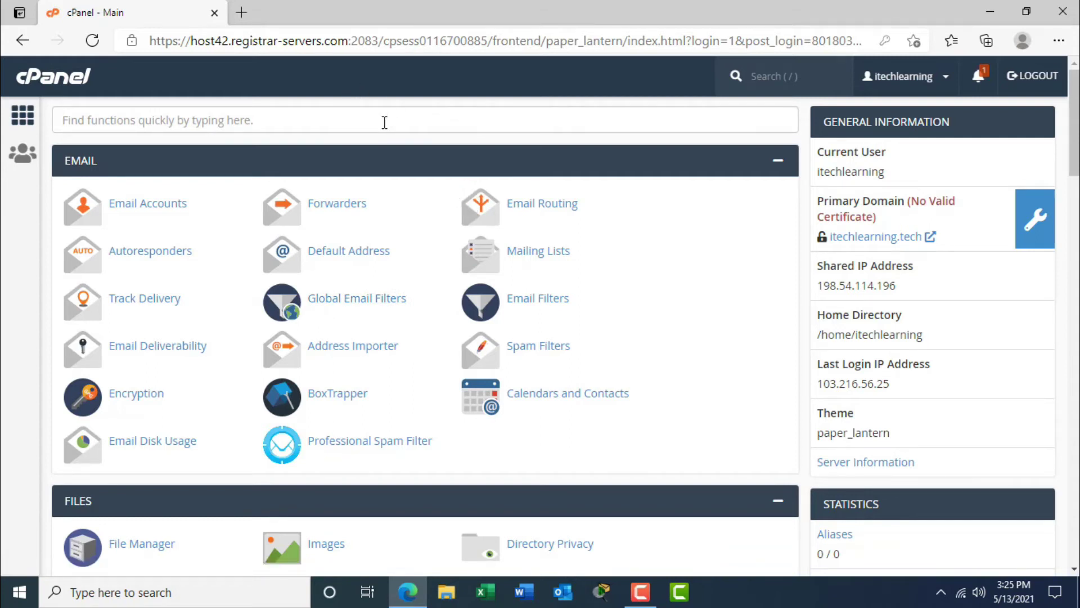
click(243, 13)
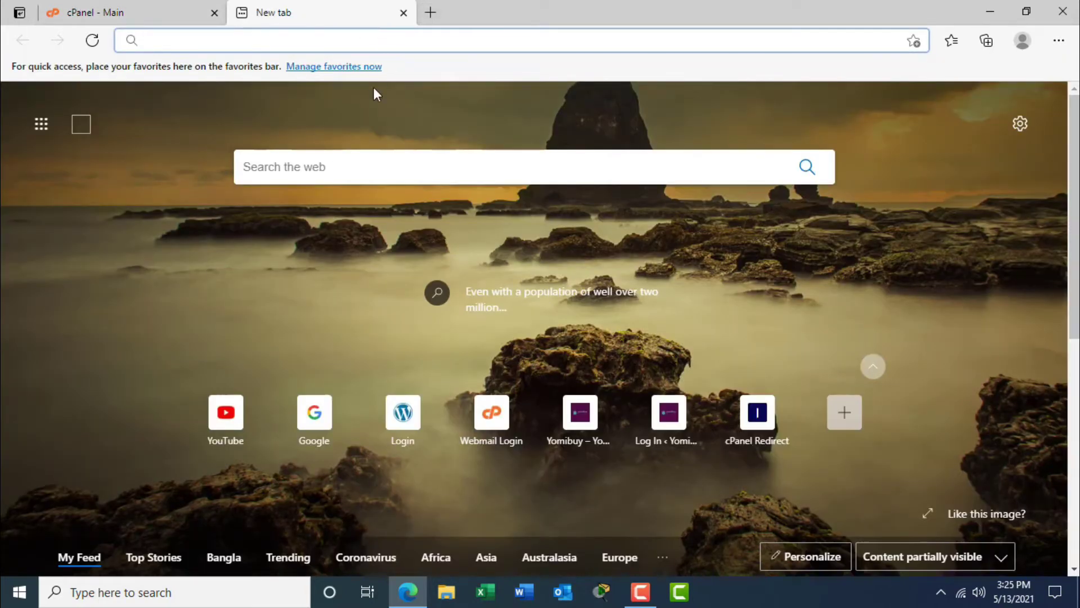
Load wordpress.org in the new tab and go to its Get WordPress download page.
text(word)
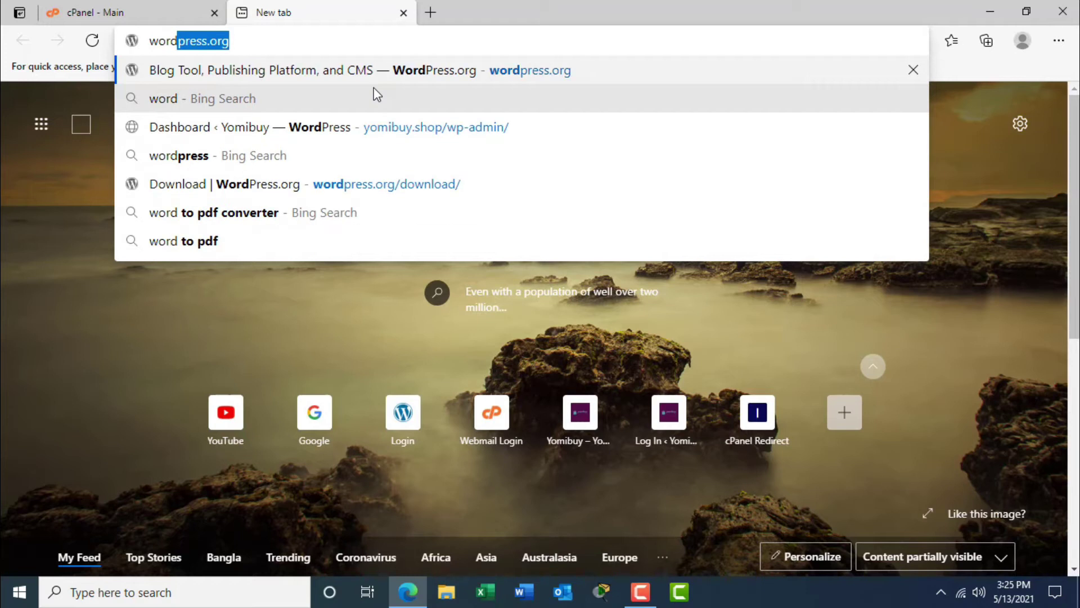
key(Right)
key(Return)
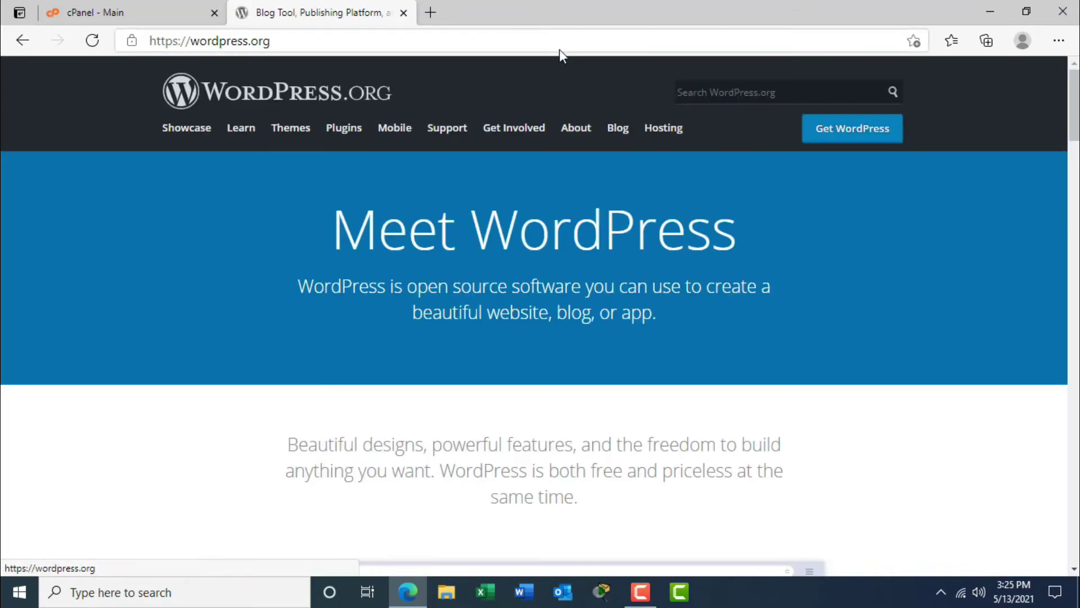
click(846, 135)
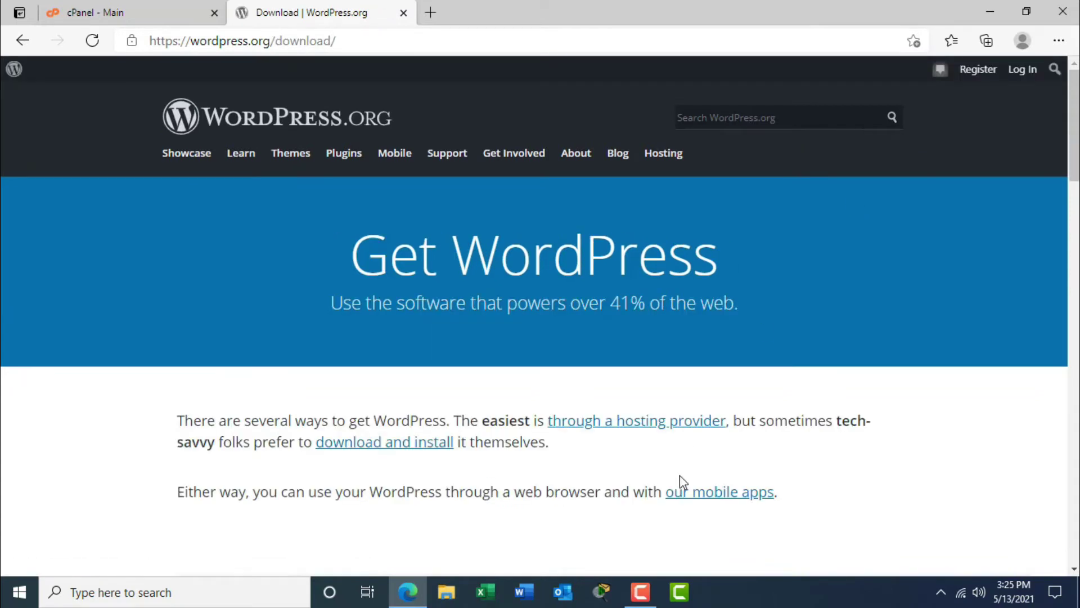
drag(1074, 132, 1074, 352)
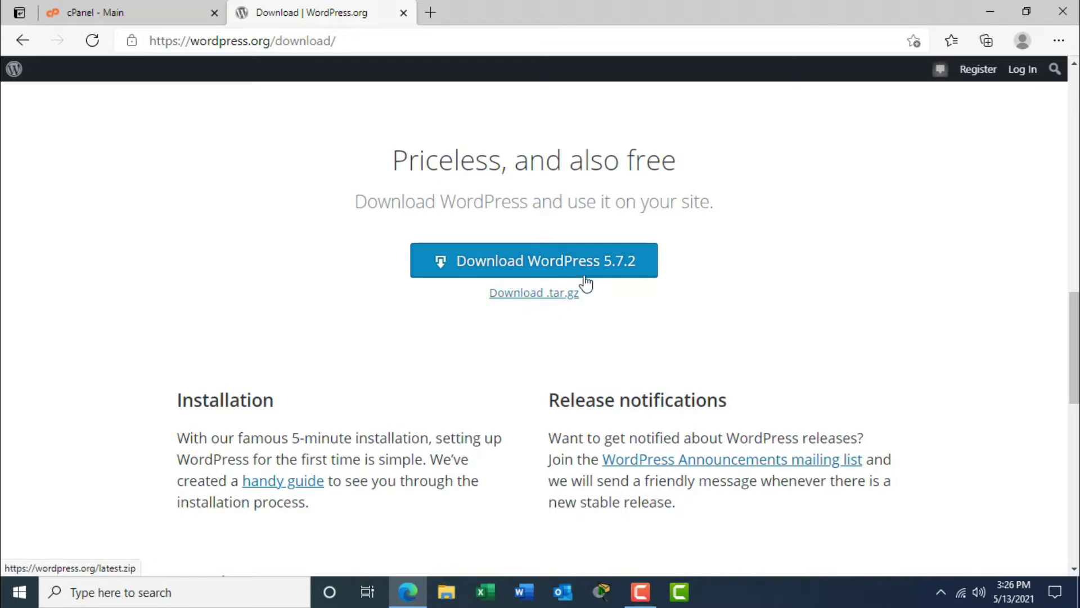
Download the WordPress 5.7.2 zip, confirm it in recent downloads, and close the tab.
click(550, 260)
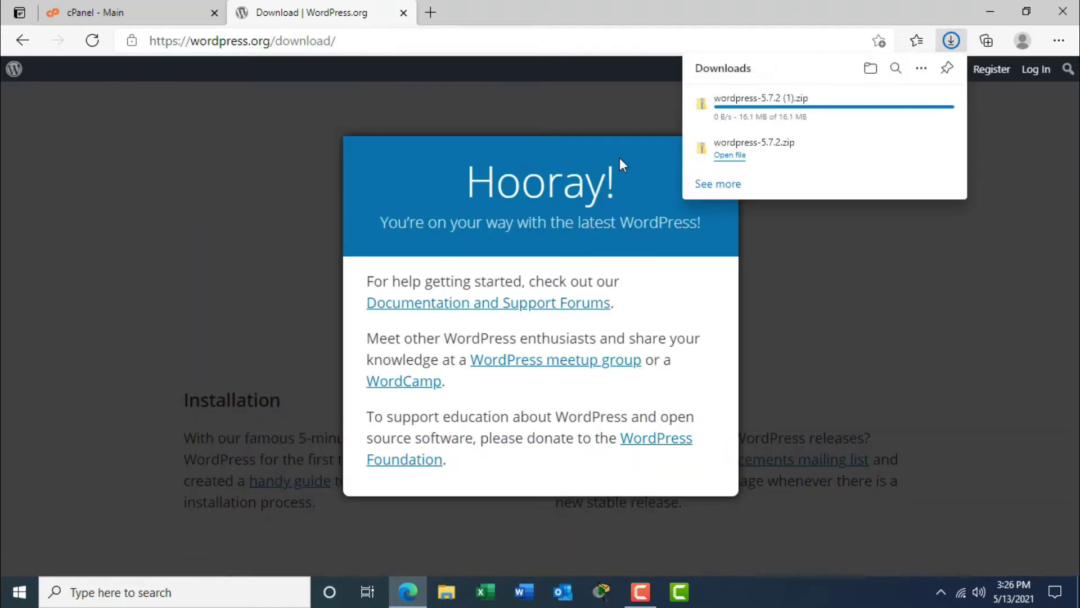
click(735, 140)
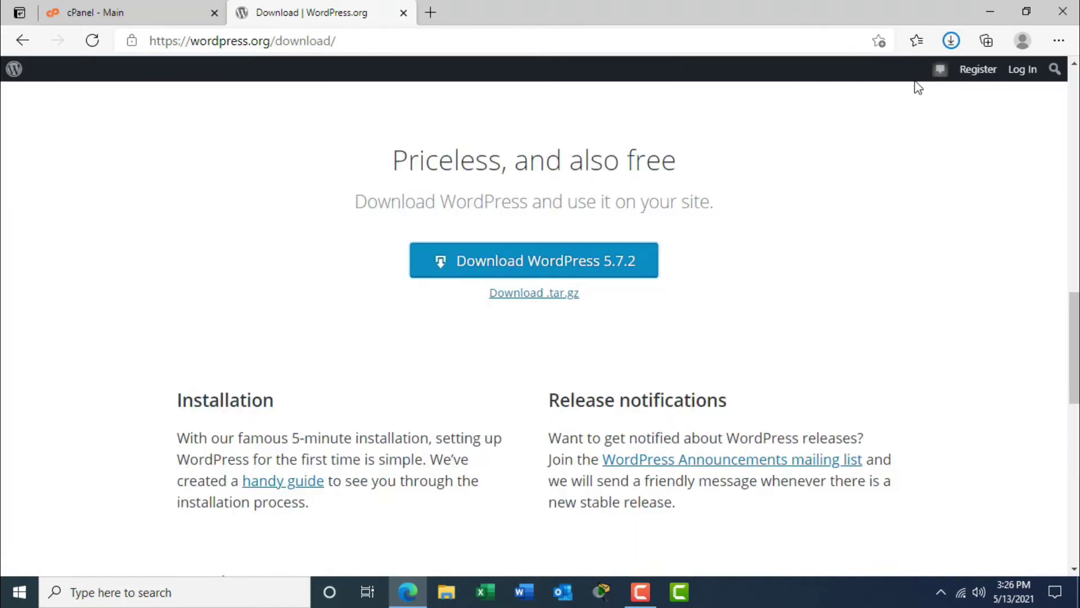
click(956, 39)
click(833, 308)
click(404, 13)
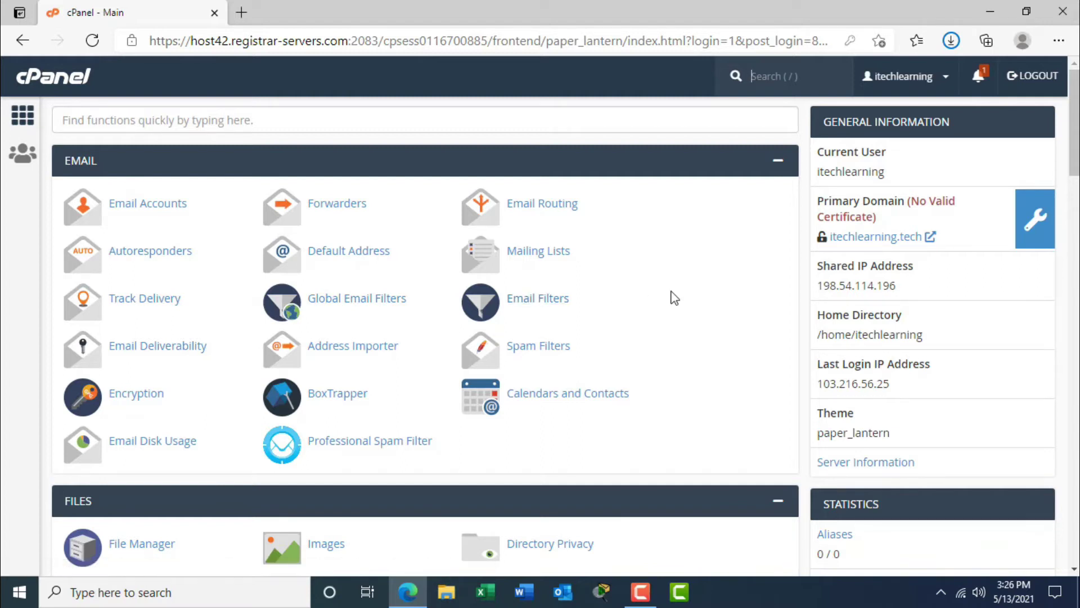
Open File Manager and browse to public_html, reloading it to confirm it is empty.
drag(1072, 172, 1069, 246)
click(136, 191)
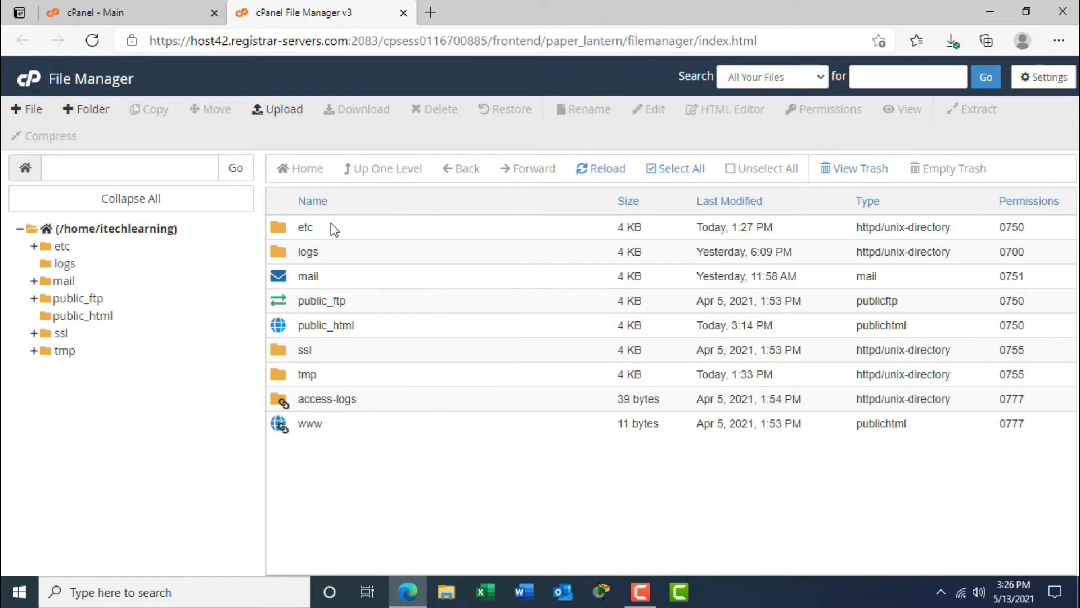
click(94, 319)
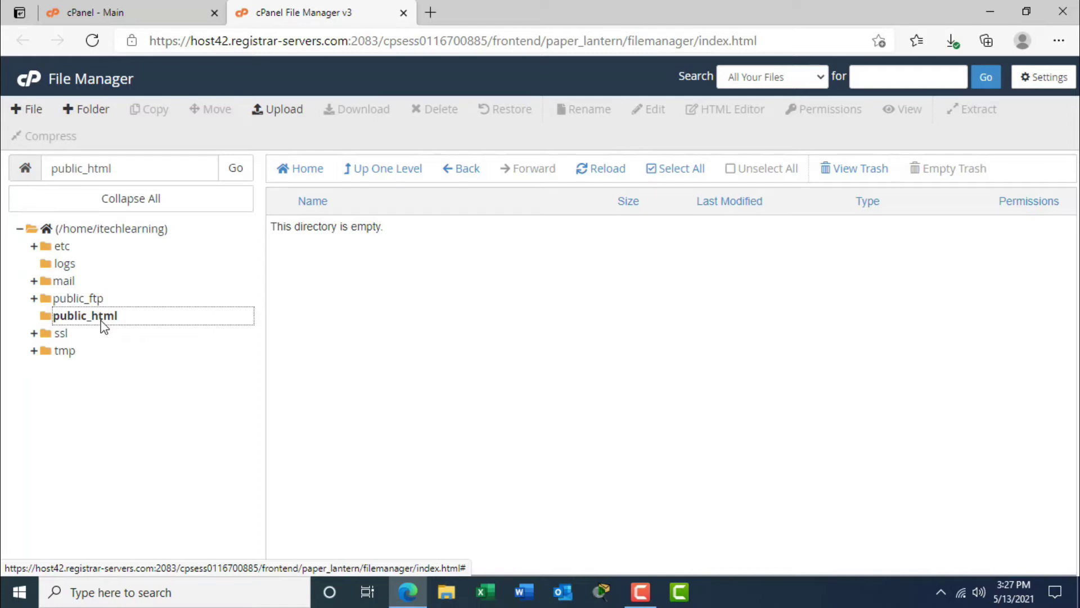
click(102, 325)
click(430, 13)
Load the bare itechlearning.tech domain to see its empty Index of / listing.
text(itech)
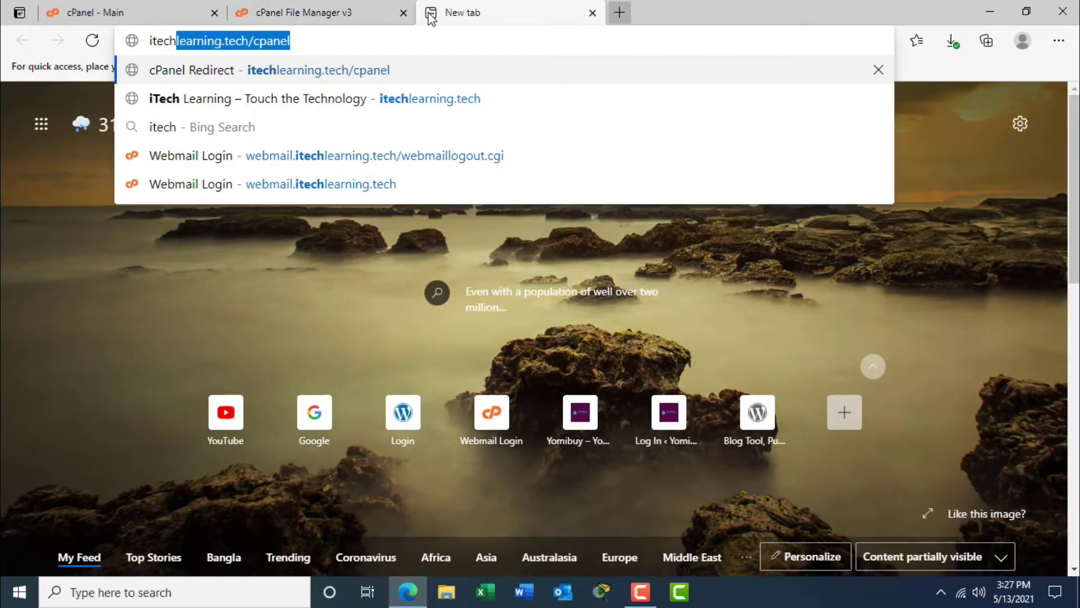
key(Right)
key(BackSpace)
key(BackSpace)
key(BackSpace)
key(BackSpace)
key(BackSpace)
key(BackSpace)
key(BackSpace)
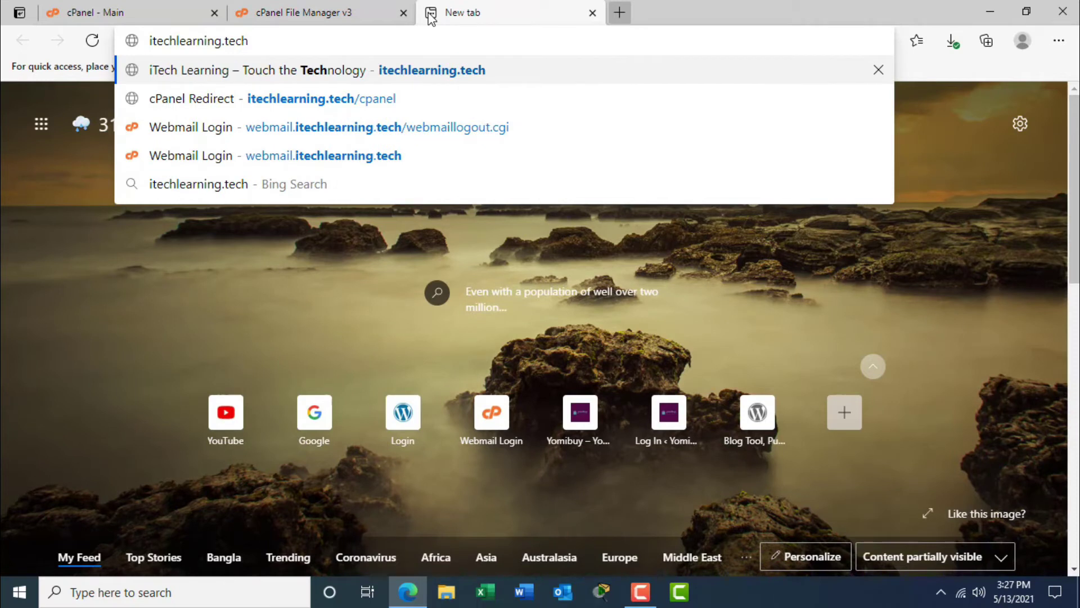
key(Return)
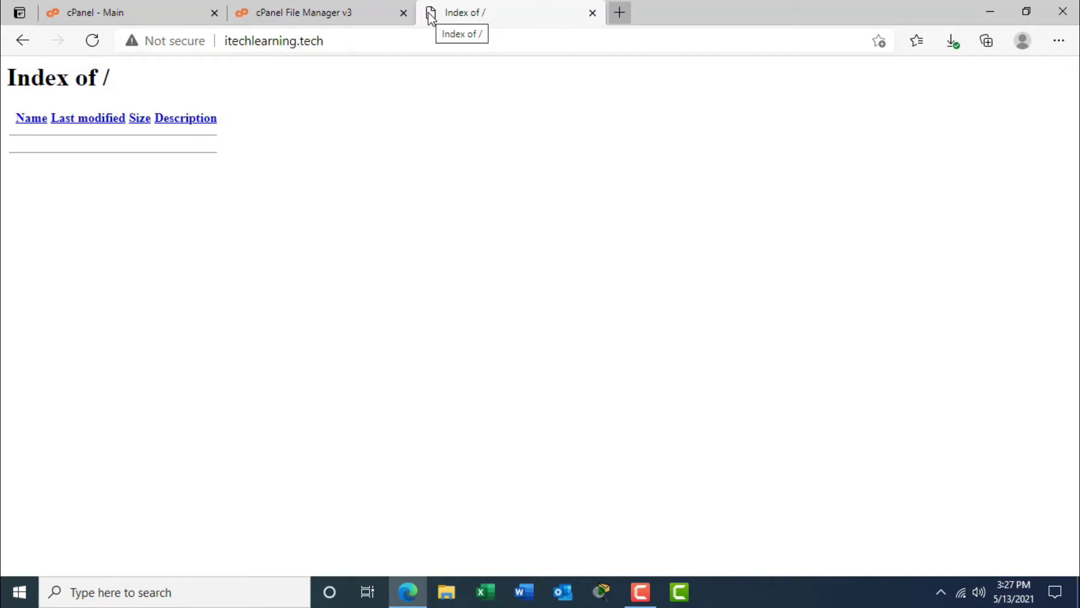
Close the Index of / preview, select public_html, and bring up its Upload page.
click(329, 17)
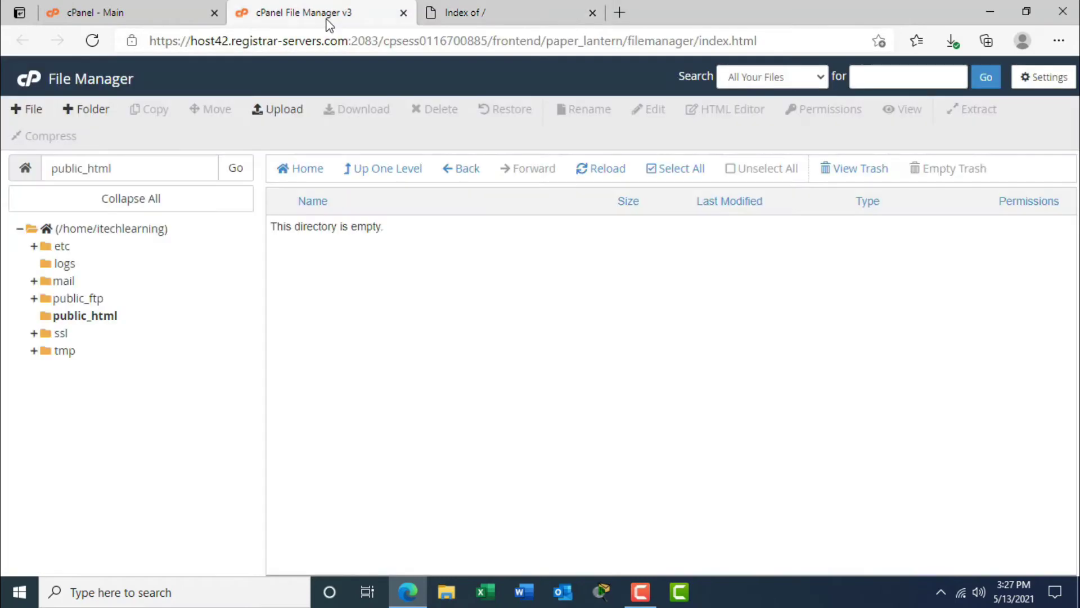
click(521, 17)
click(592, 13)
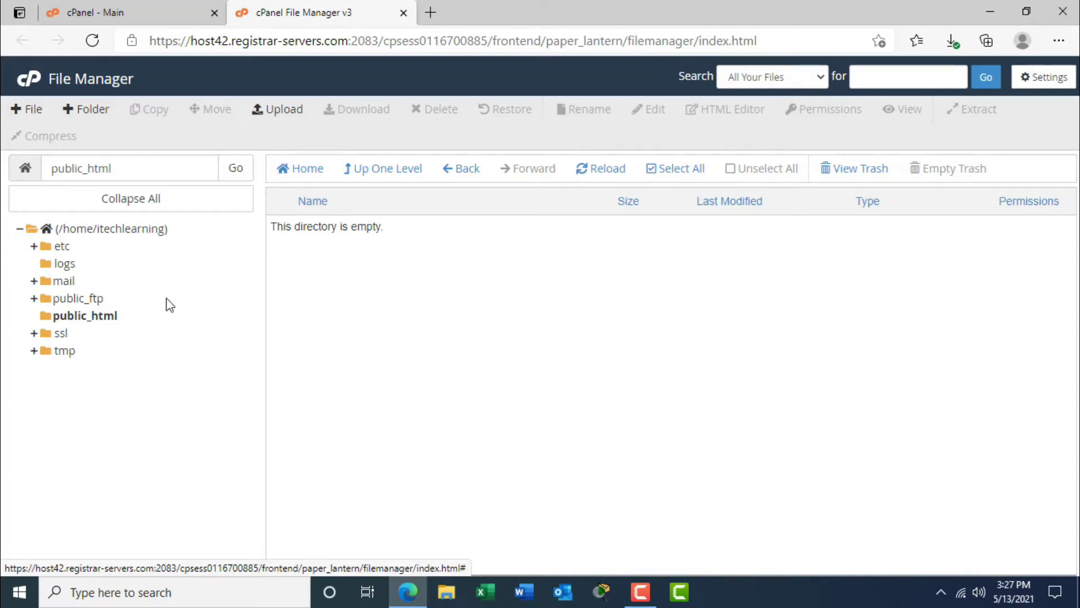
click(87, 318)
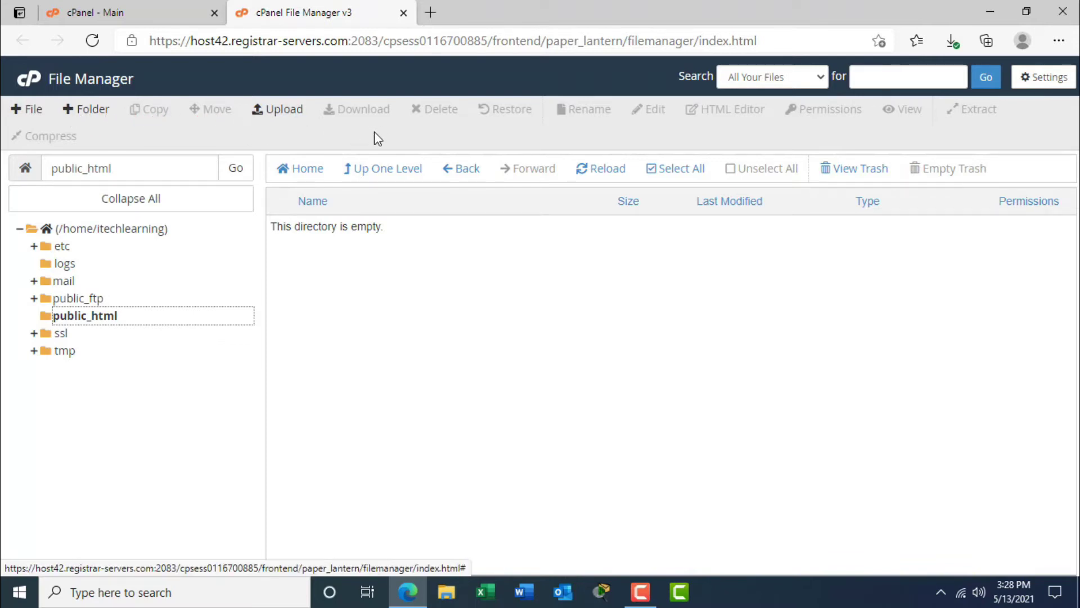
click(285, 110)
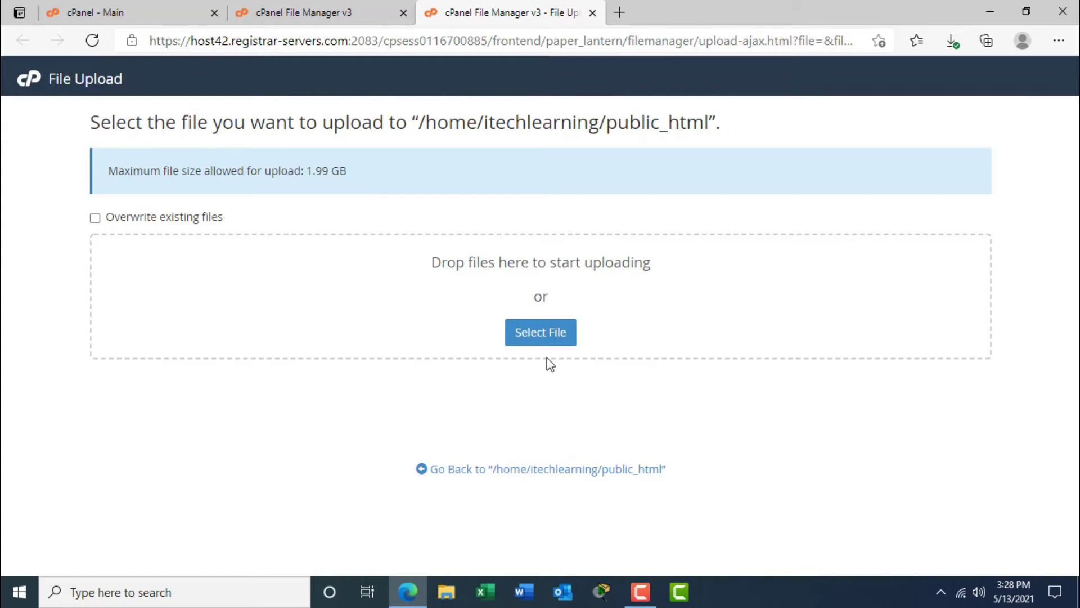
Upload wordpress-5.7.2.zip from Downloads into public_html, closing the page once it hits 100%.
click(537, 340)
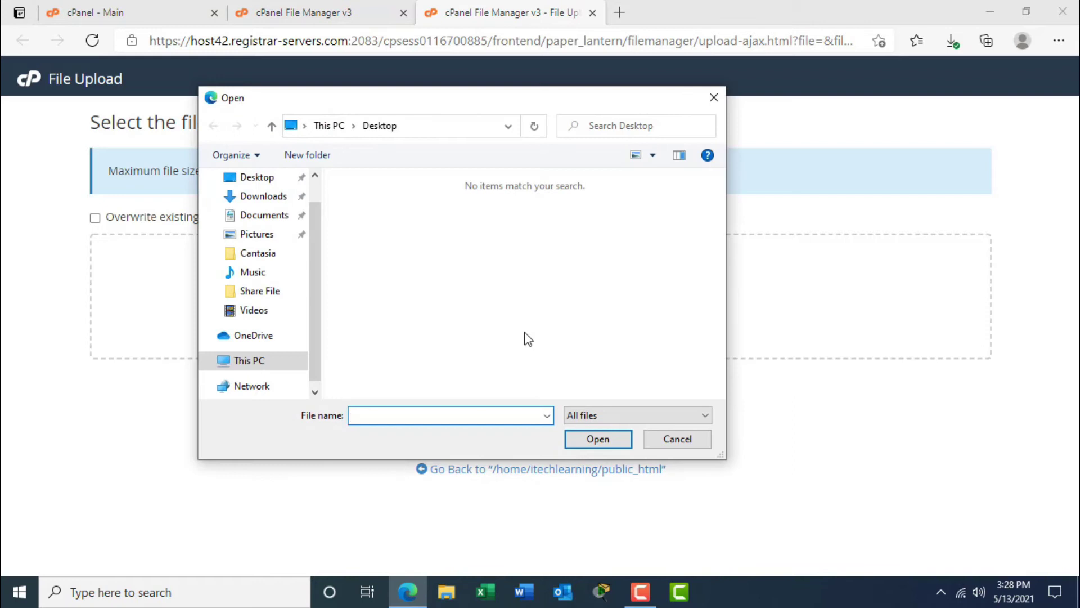
click(259, 201)
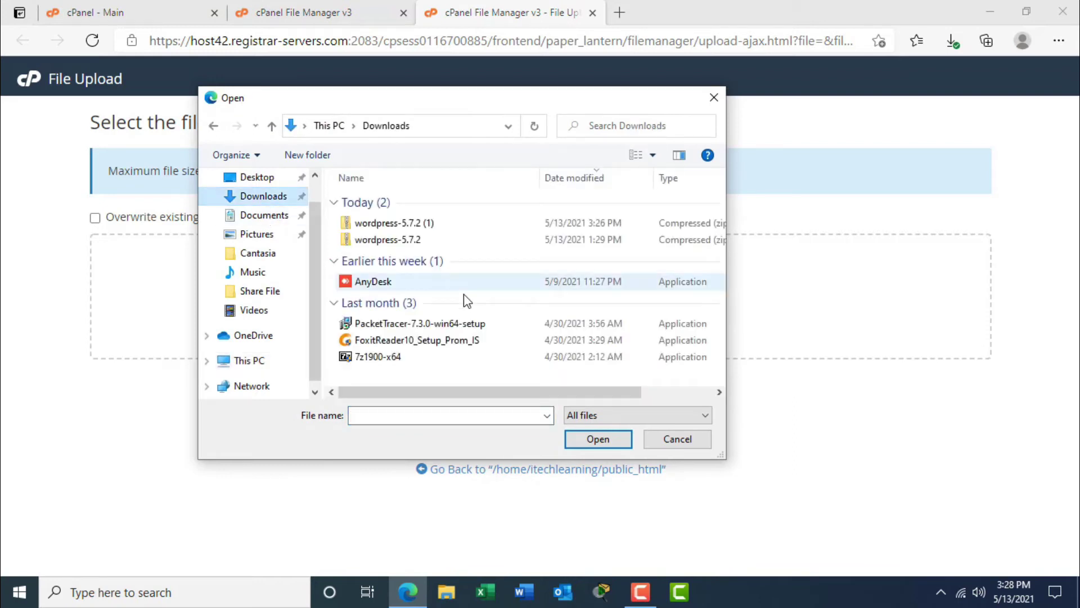
click(399, 241)
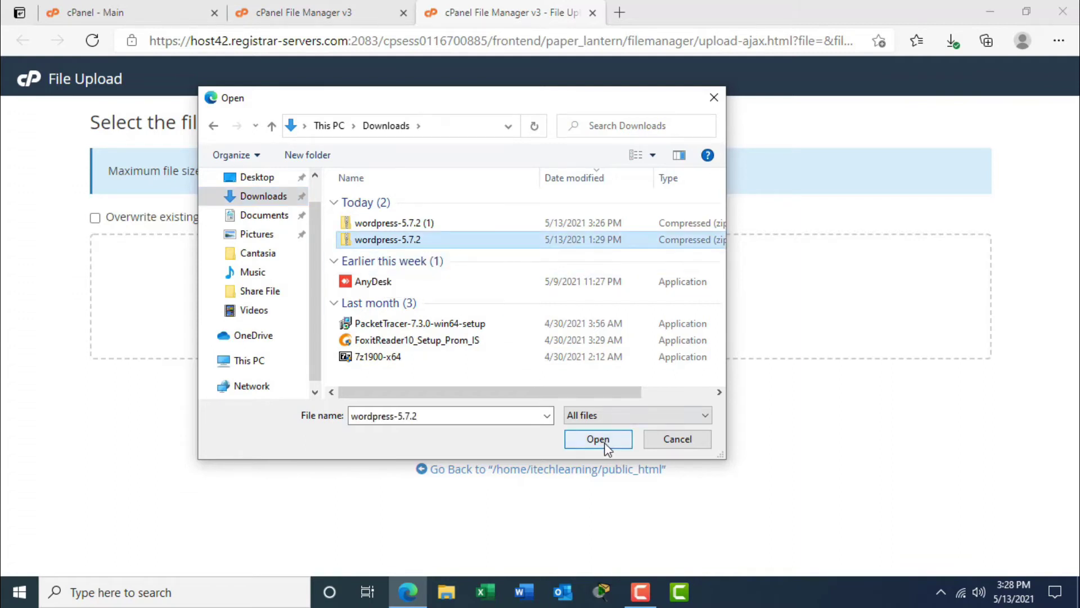
click(598, 439)
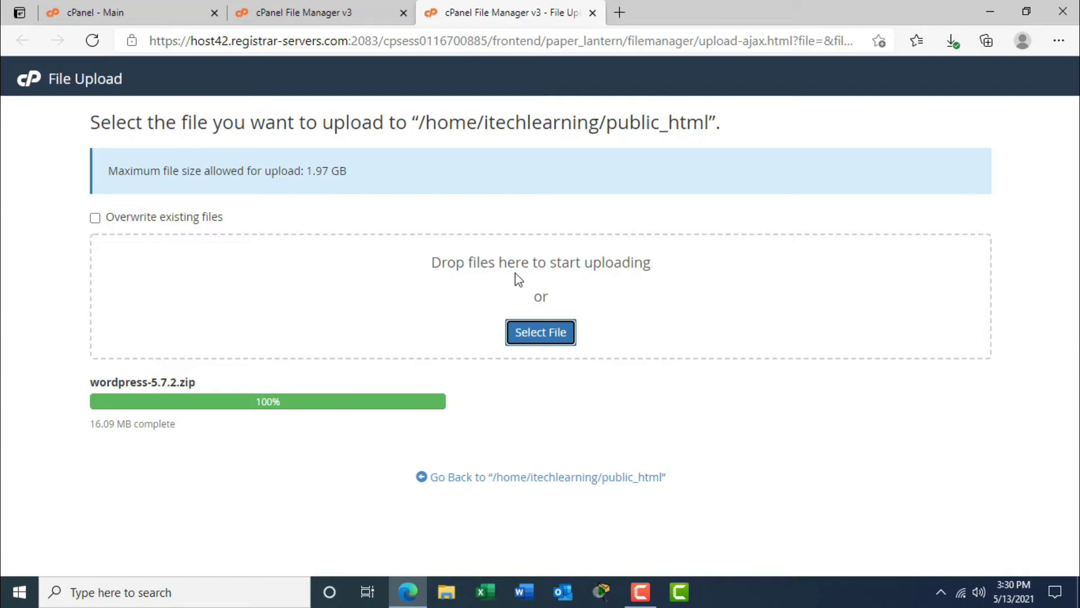
click(592, 13)
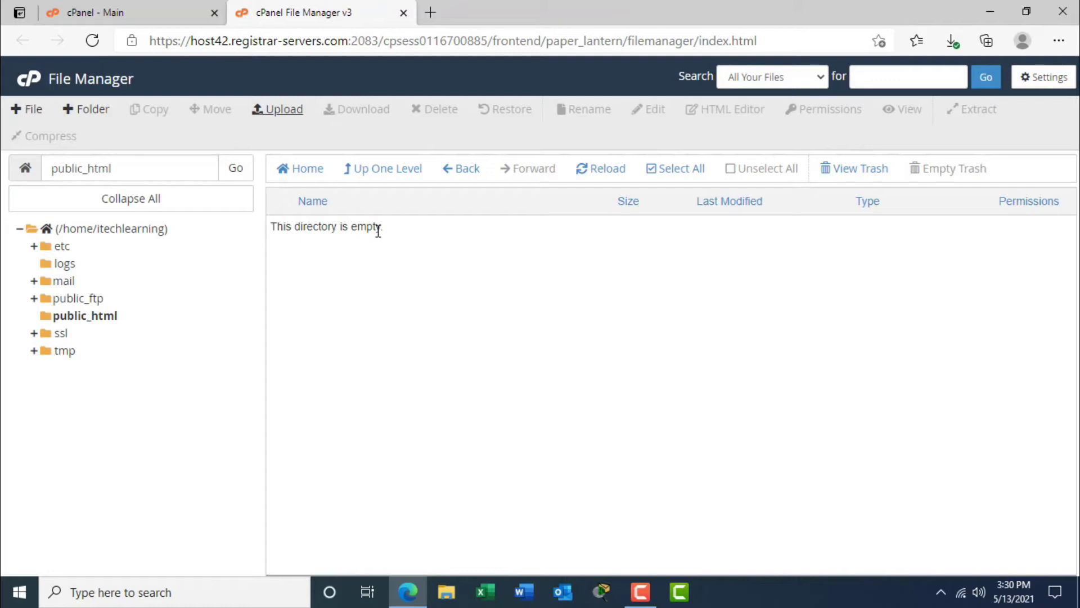
Reload public_html and select the uploaded wordpress-5.7.2.zip (16.09 MB).
click(605, 181)
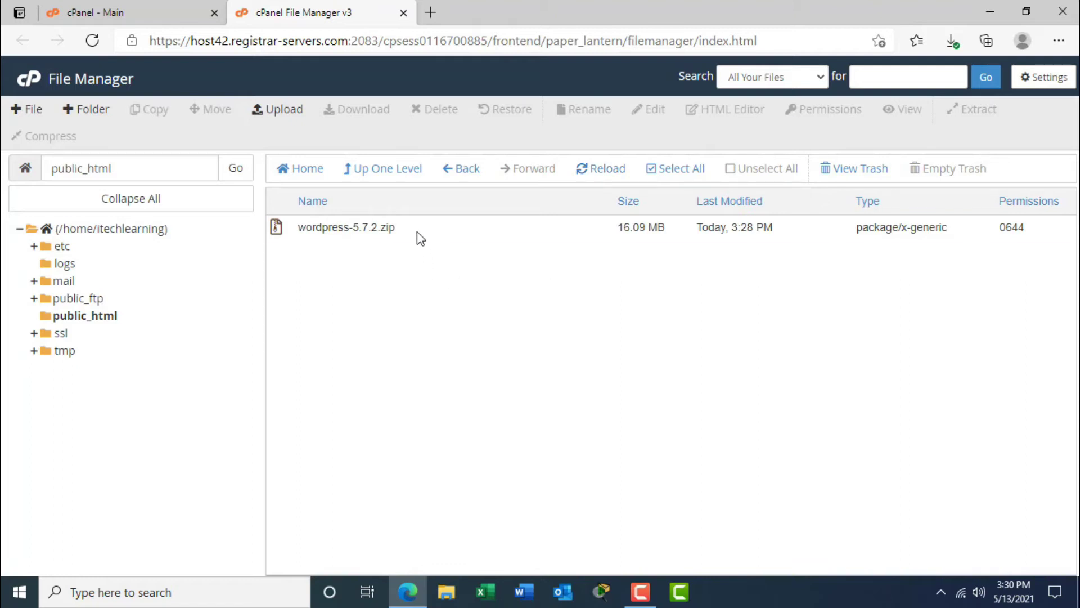
click(418, 233)
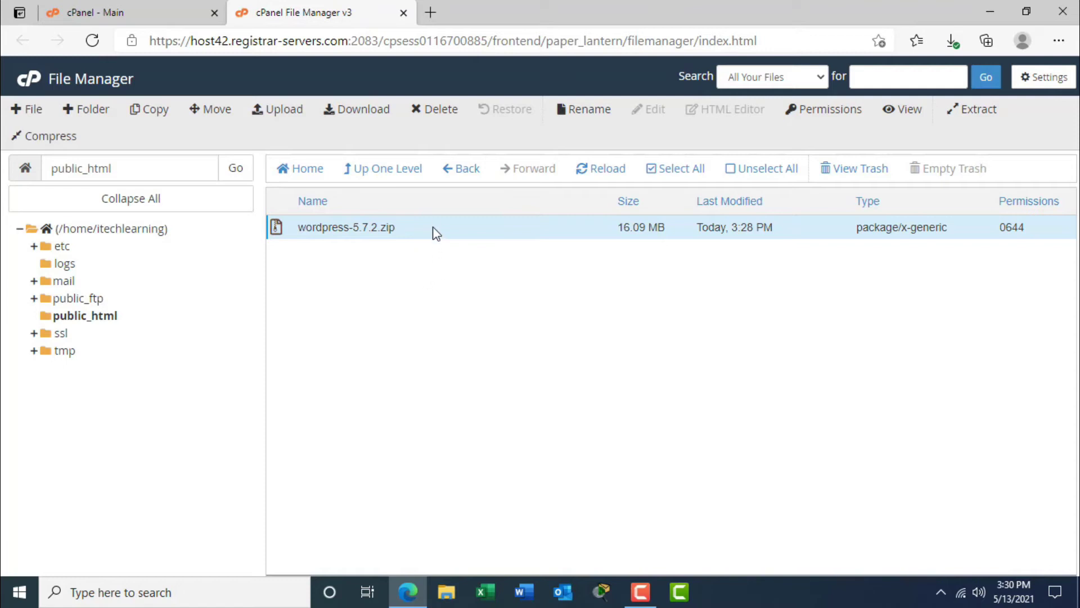
click(561, 231)
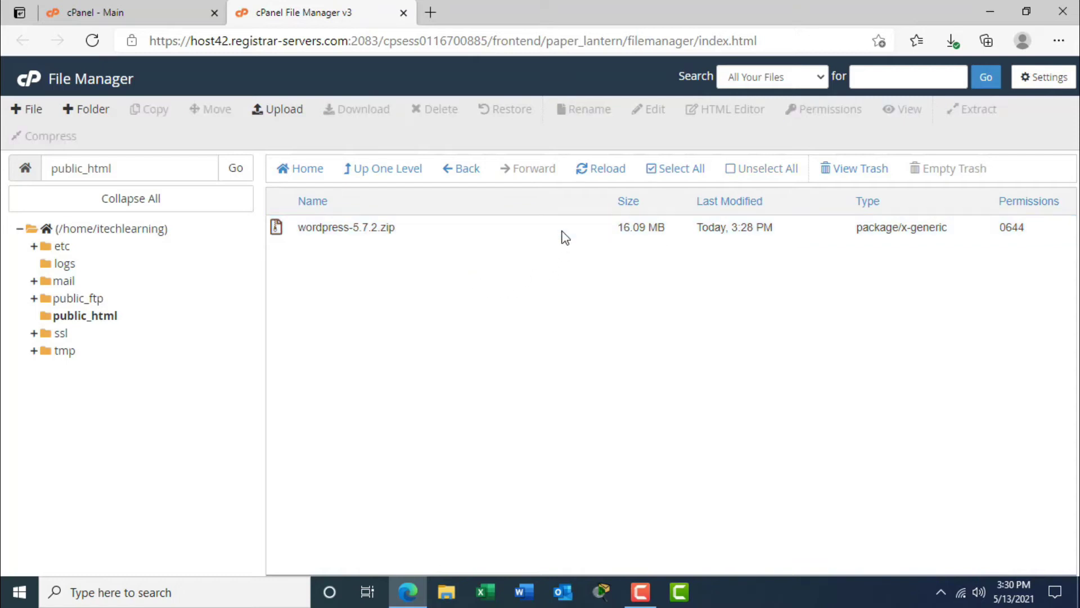
click(538, 235)
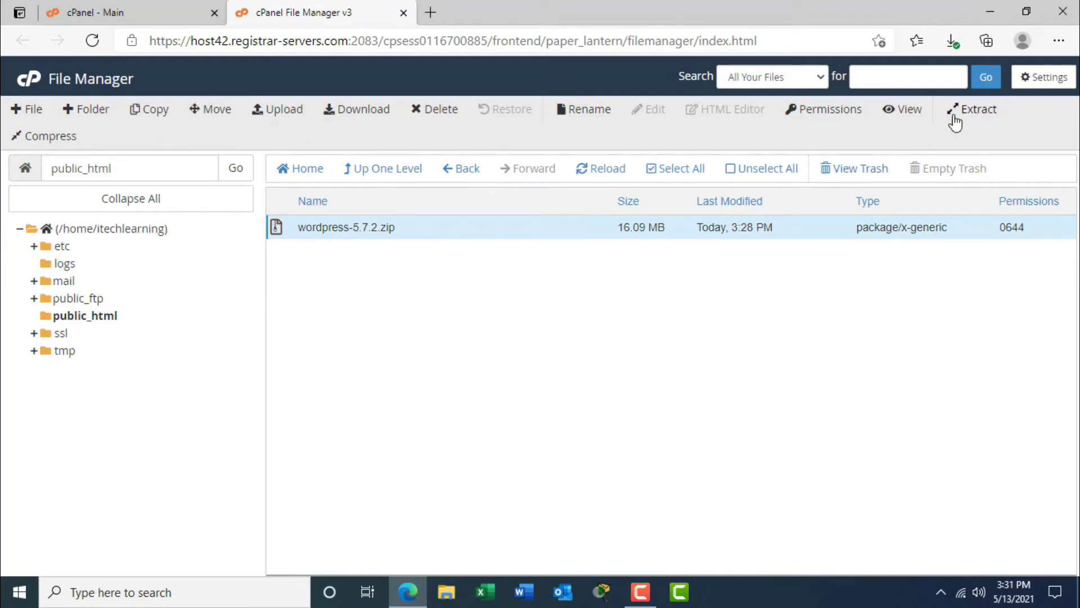
Extract wordpress-5.7.2.zip into /public_html.
click(972, 116)
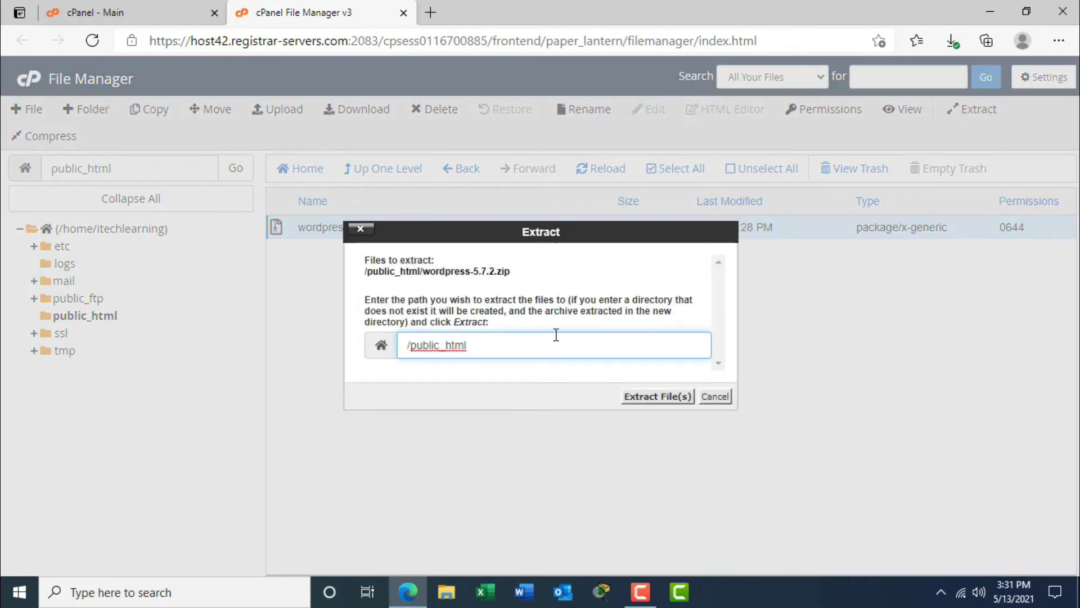
click(655, 396)
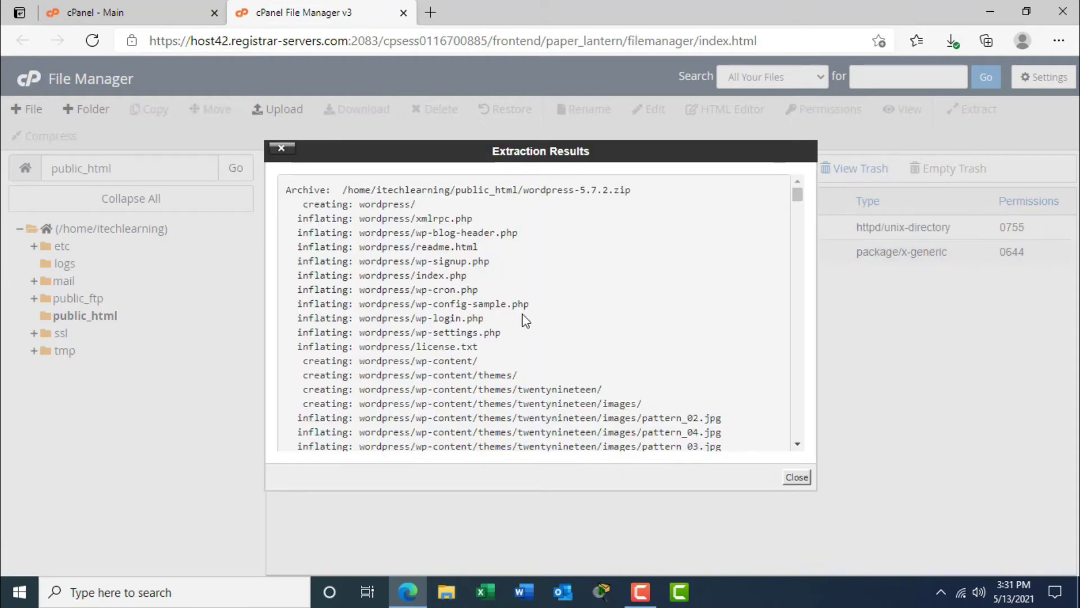
Close the Extraction Results and reload public_html to show the new wordpress folder.
drag(797, 196, 797, 444)
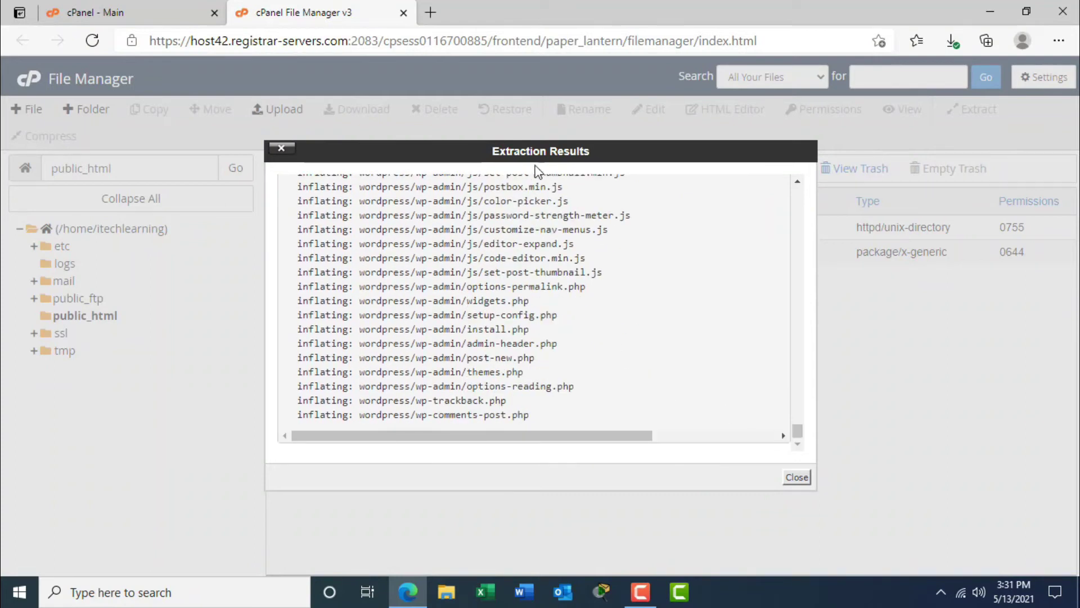
click(794, 477)
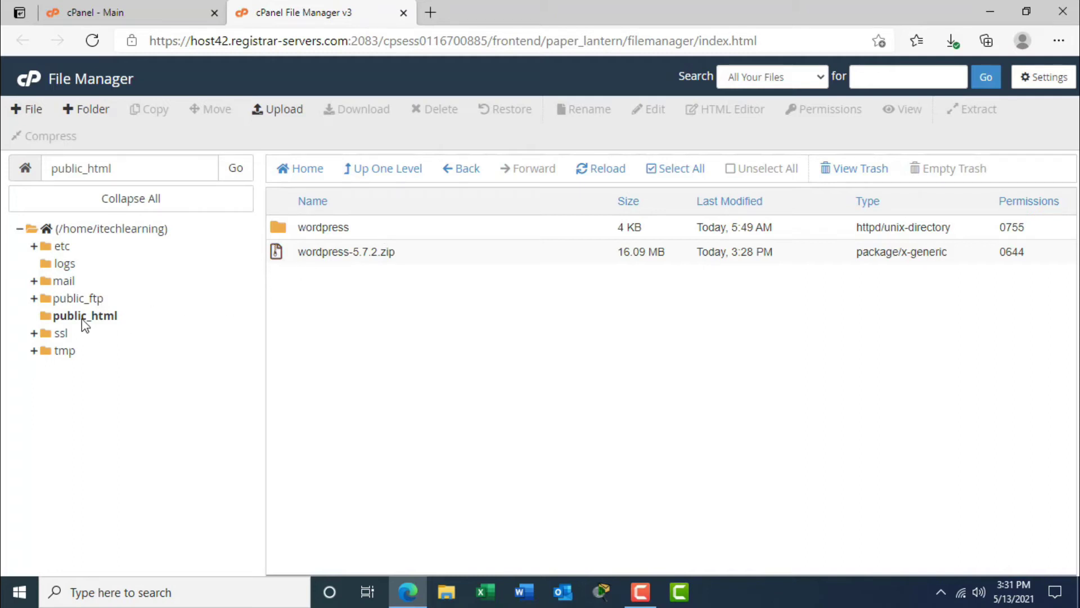
click(108, 325)
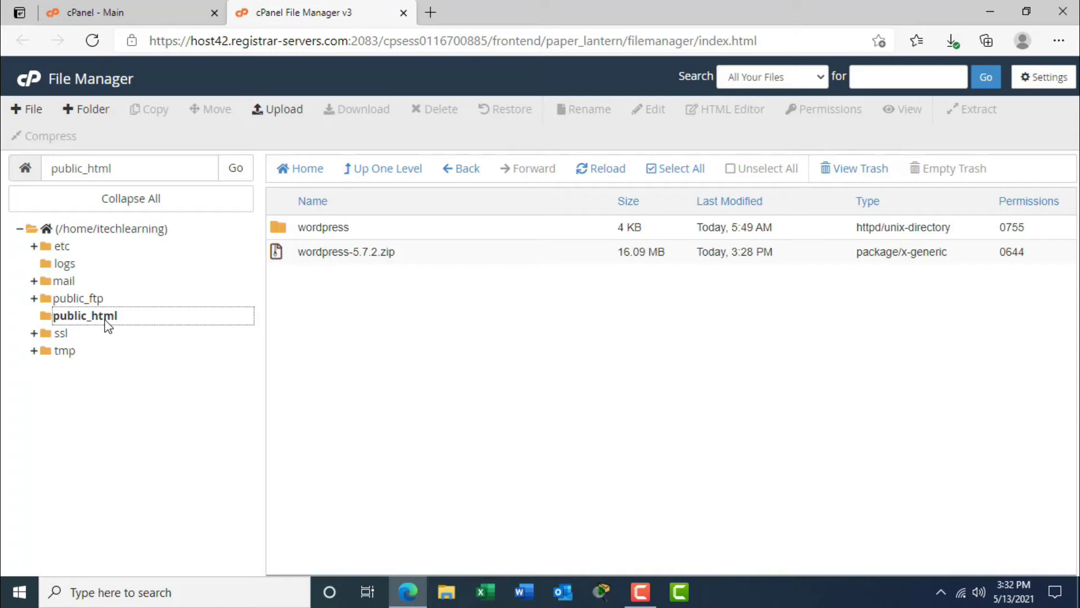
Open the wordpress folder, refresh its listing, and select all its files and folders.
double_click(423, 231)
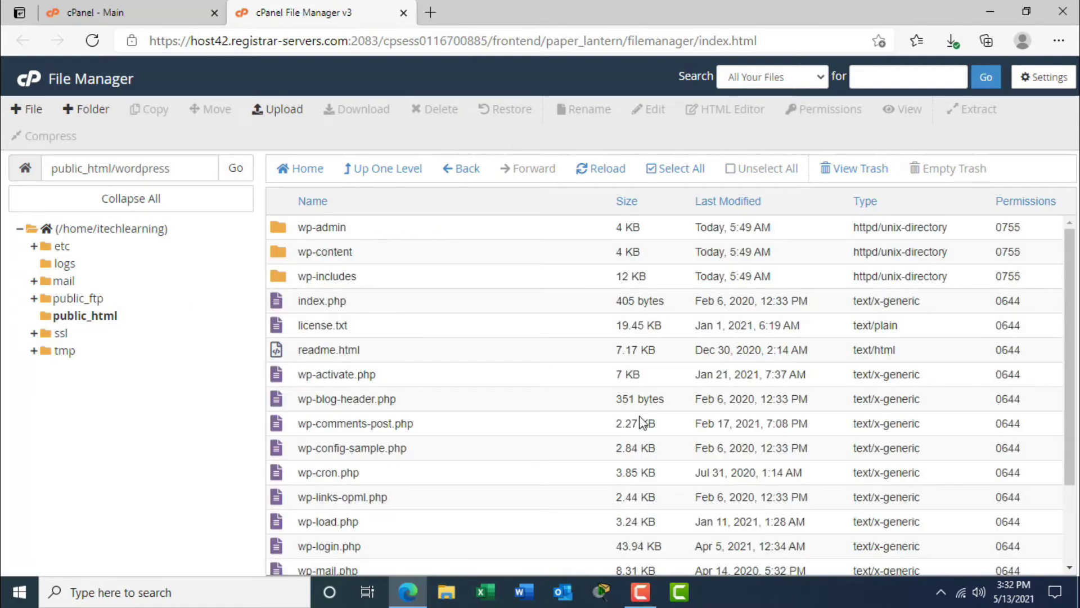
drag(1065, 362, 1066, 474)
scroll(1065, 474, up, 2)
click(611, 173)
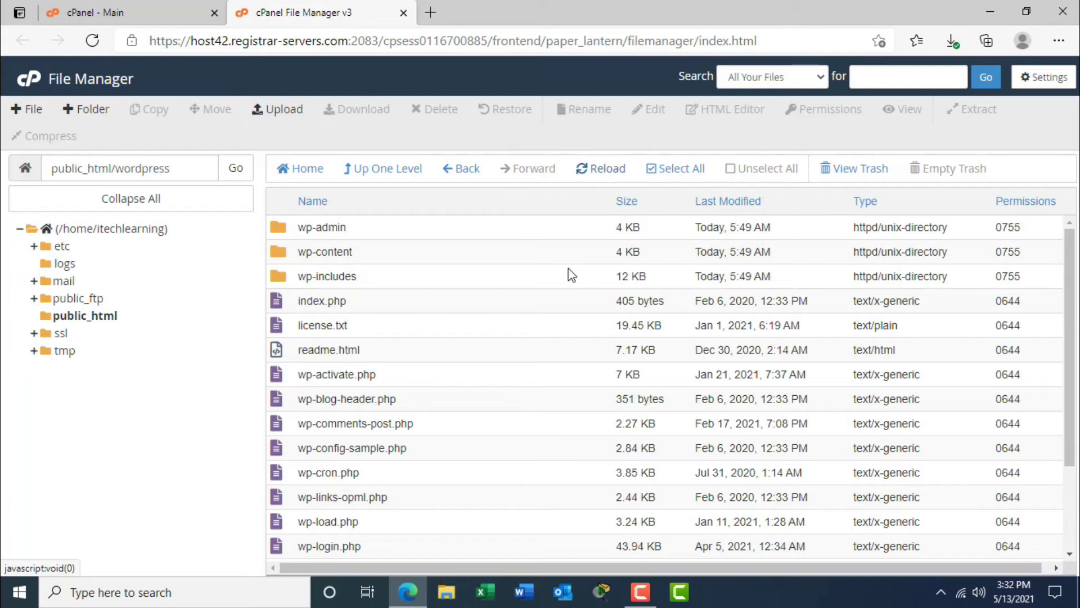
drag(1072, 290, 1073, 318)
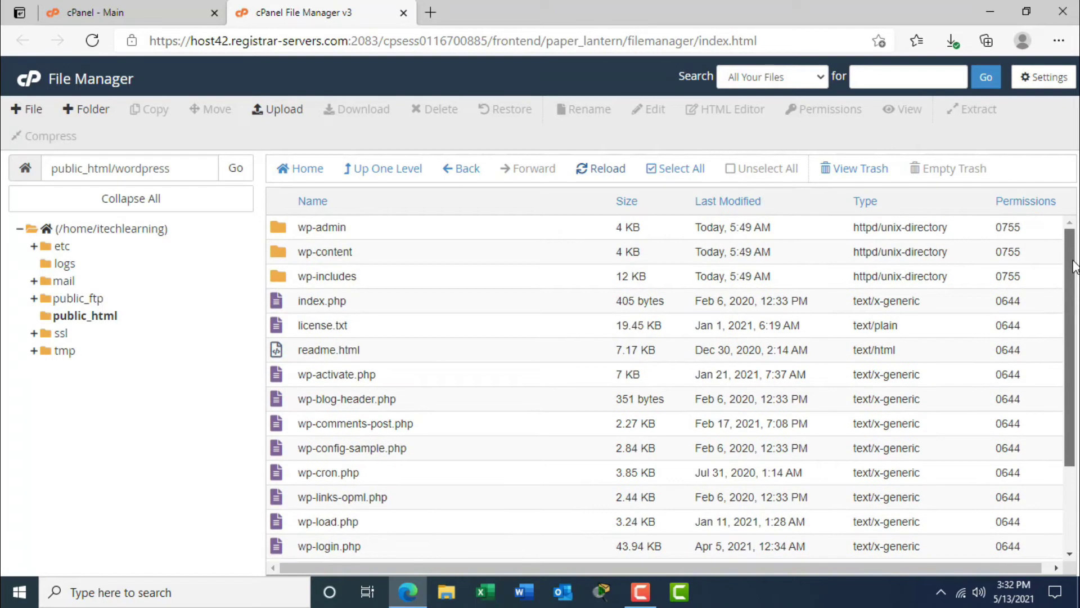
click(674, 178)
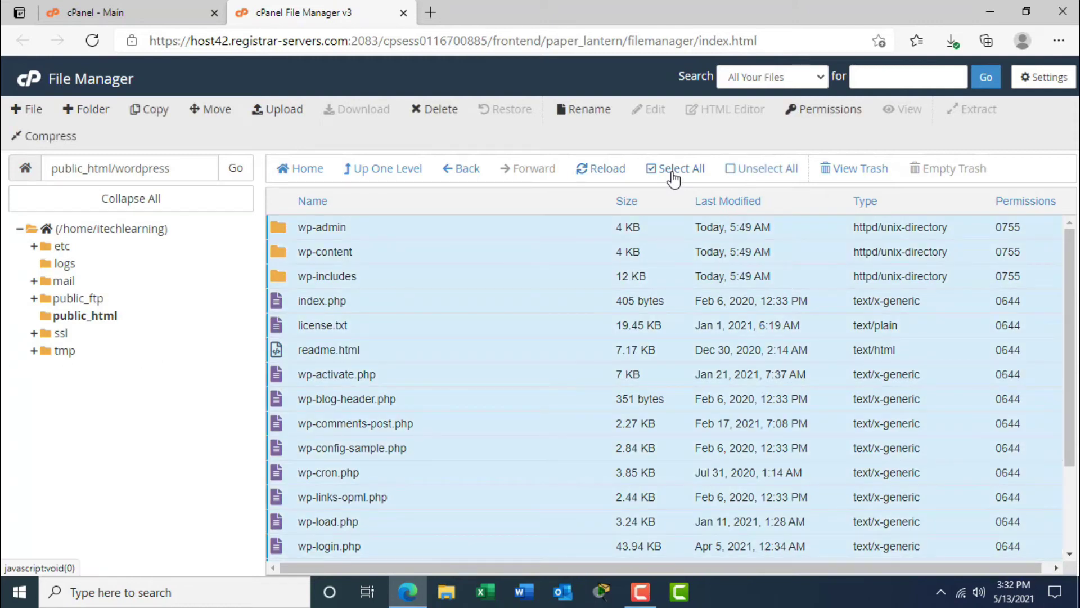
Move the selected WordPress files to /public_html by trimming 'wordpress' from the destination path.
click(210, 117)
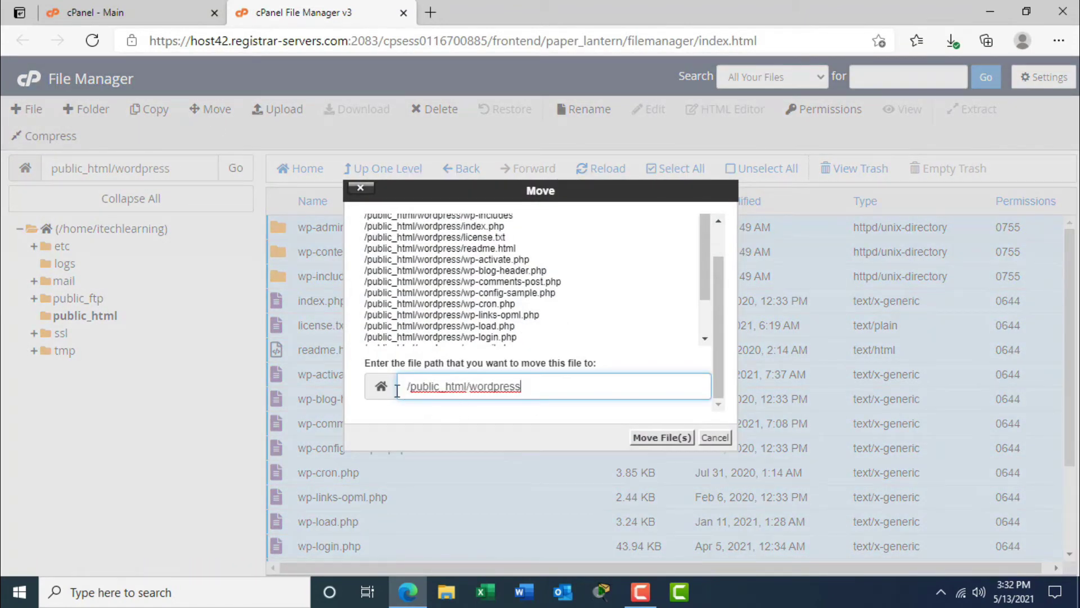
drag(406, 387, 535, 387)
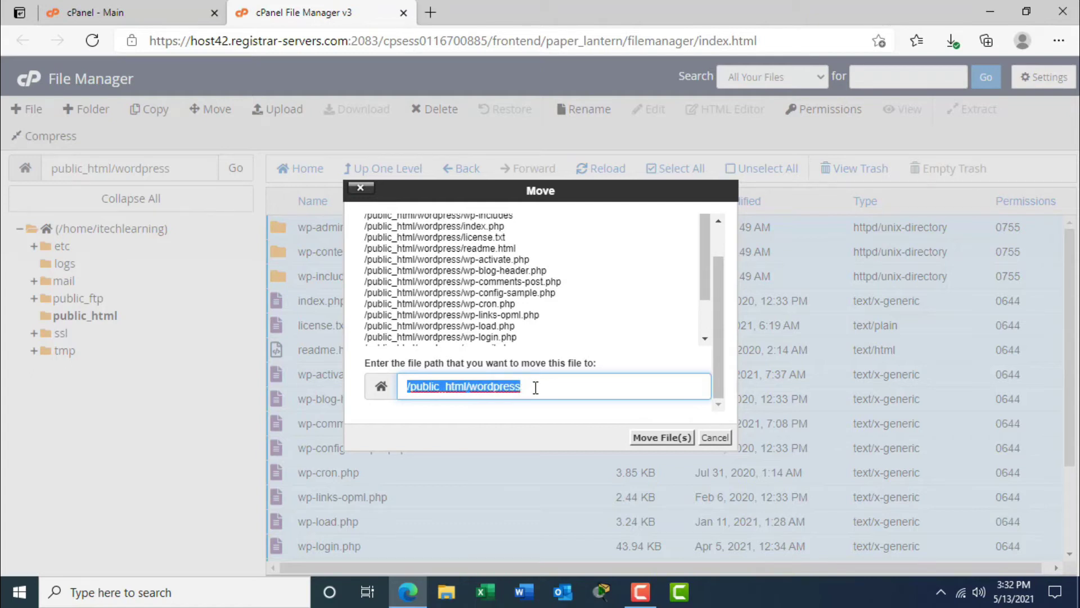
click(536, 387)
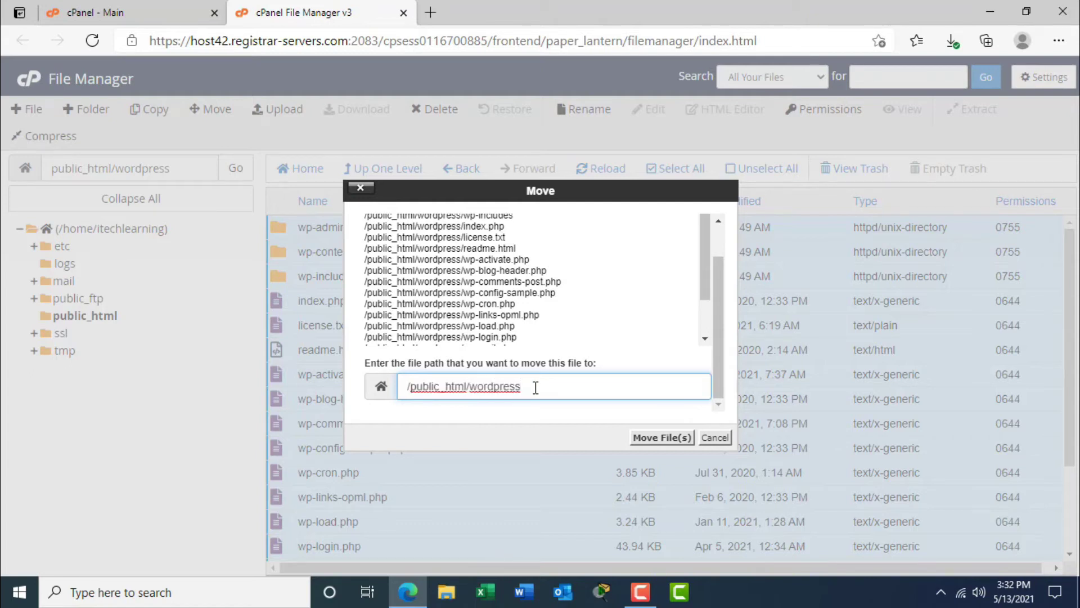
drag(405, 388, 533, 384)
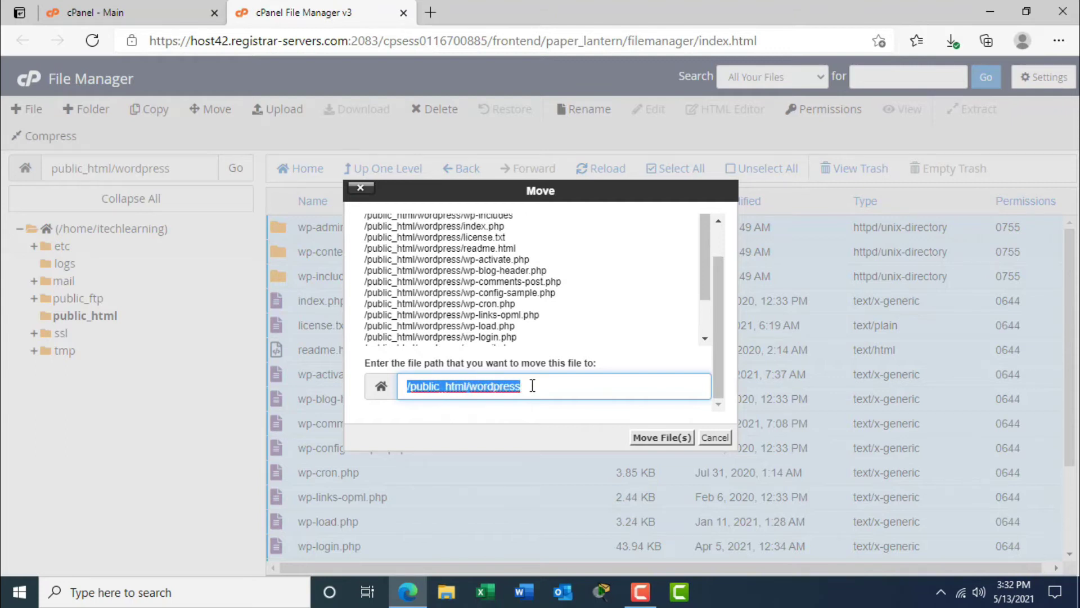
click(569, 386)
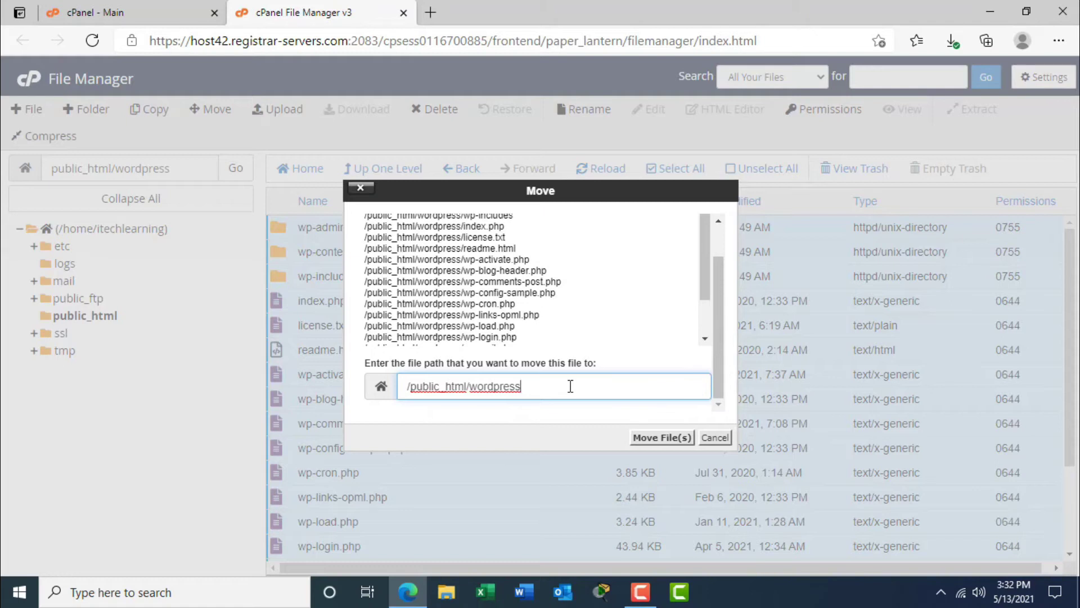
key(BackSpace)
key(BackSpace)
key(BackSpace)
key(BackSpace)
key(BackSpace)
key(BackSpace)
key(BackSpace)
key(BackSpace)
key(BackSpace)
drag(487, 387, 403, 389)
click(411, 387)
click(496, 387)
click(664, 445)
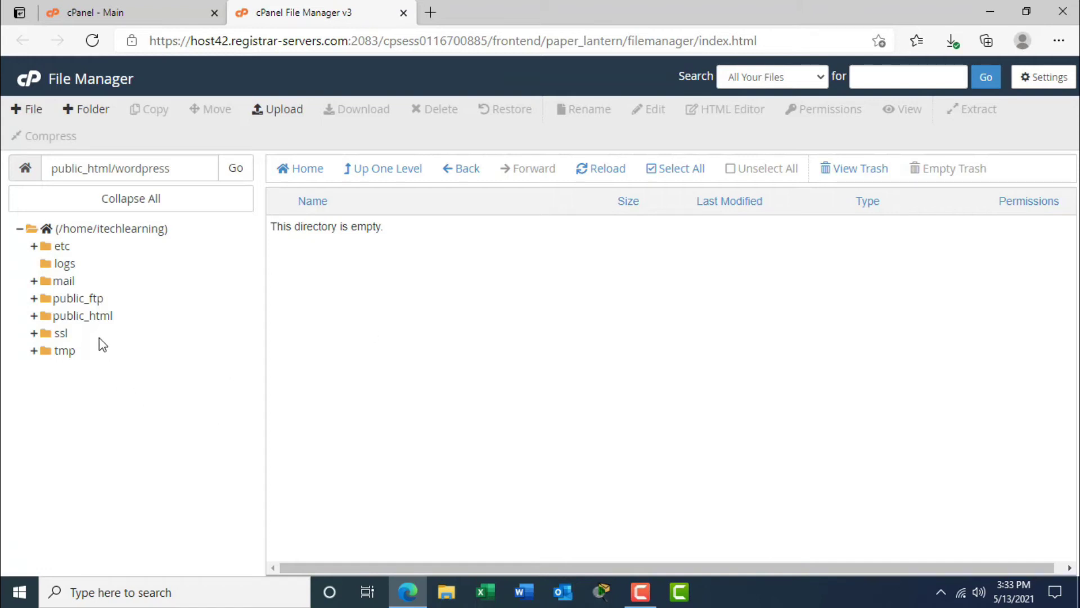
Open public_html and check that the wordpress folder is now empty.
click(93, 319)
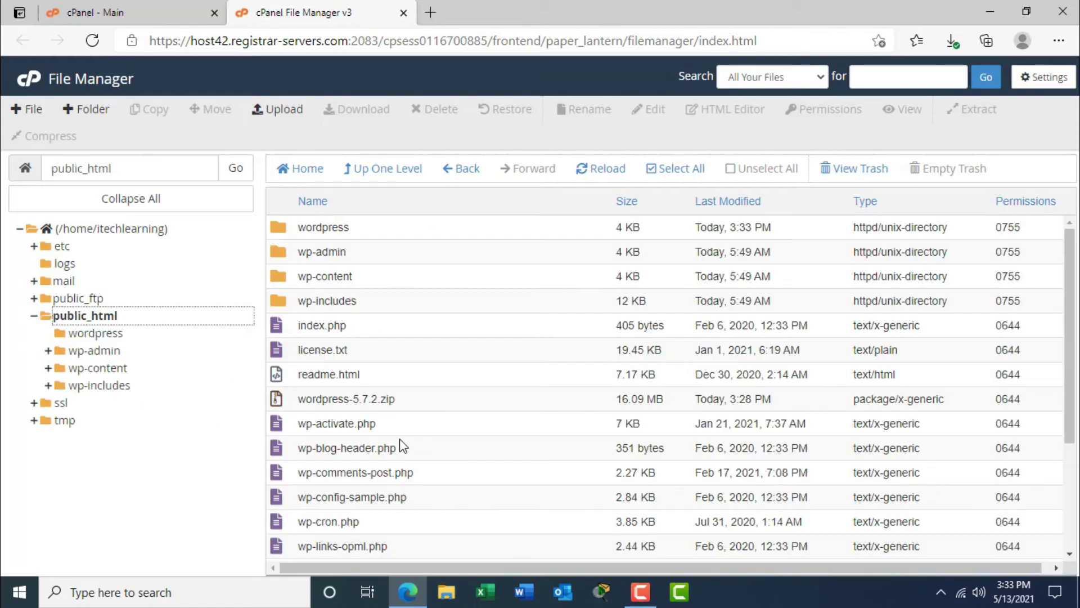
drag(1069, 345, 1062, 315)
double_click(474, 234)
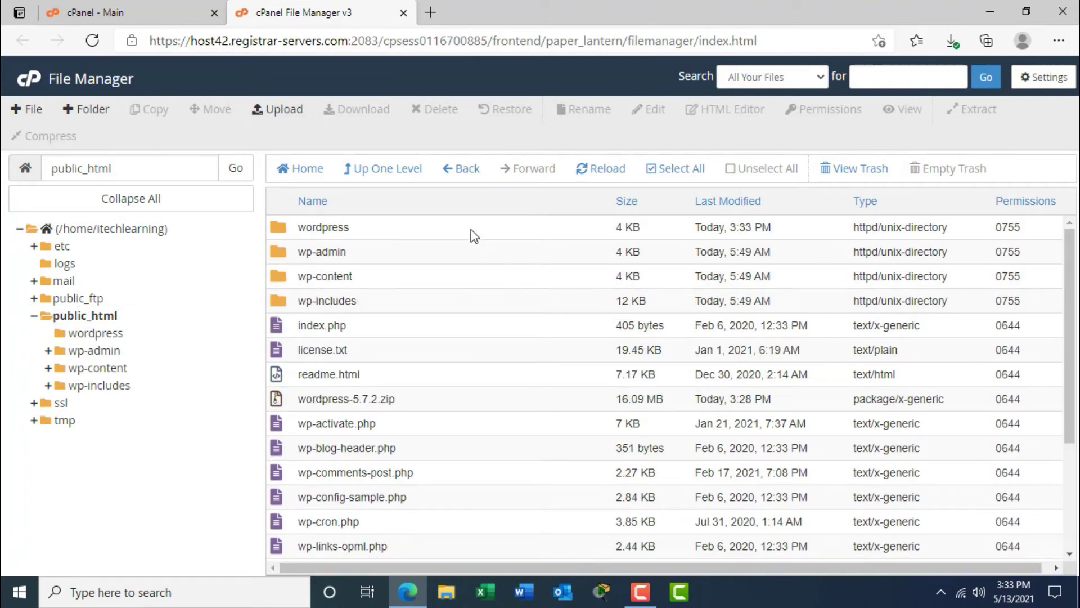
click(364, 169)
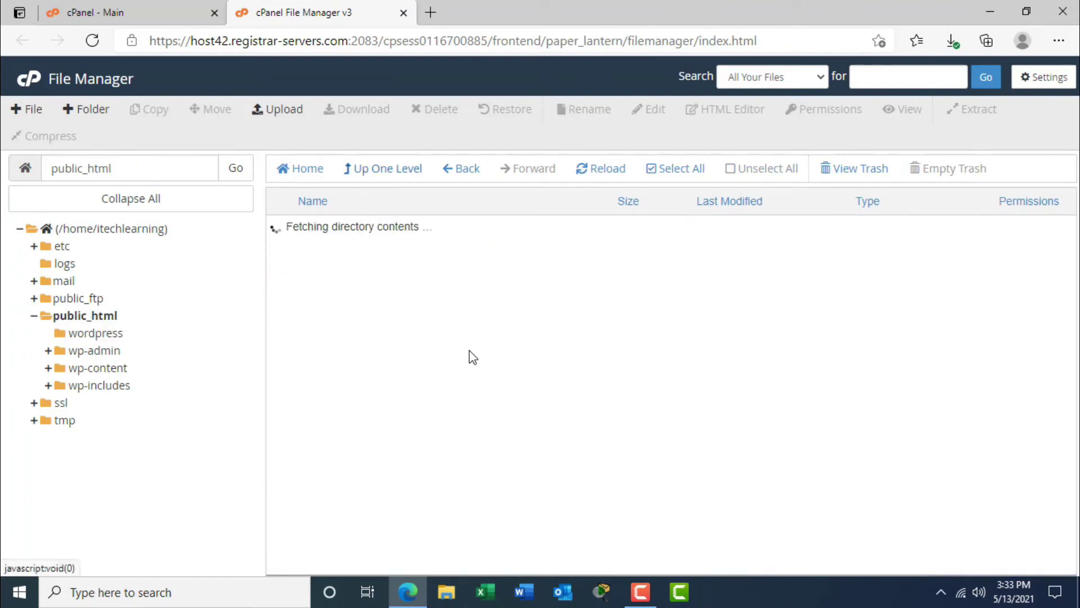
Permanently delete the empty wordpress folder, skipping the trash.
click(486, 233)
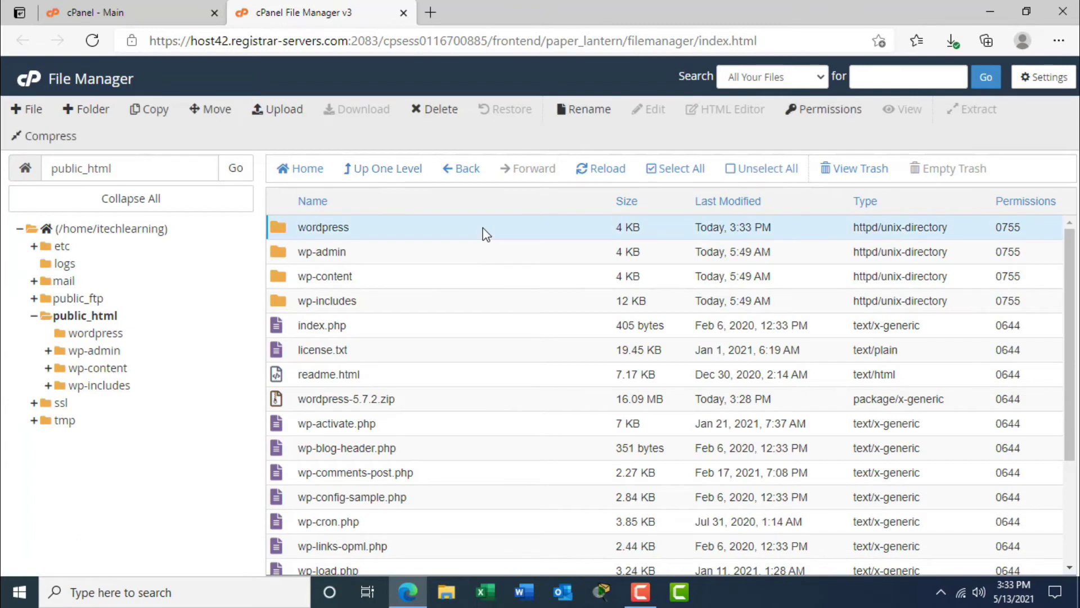
key(Delete)
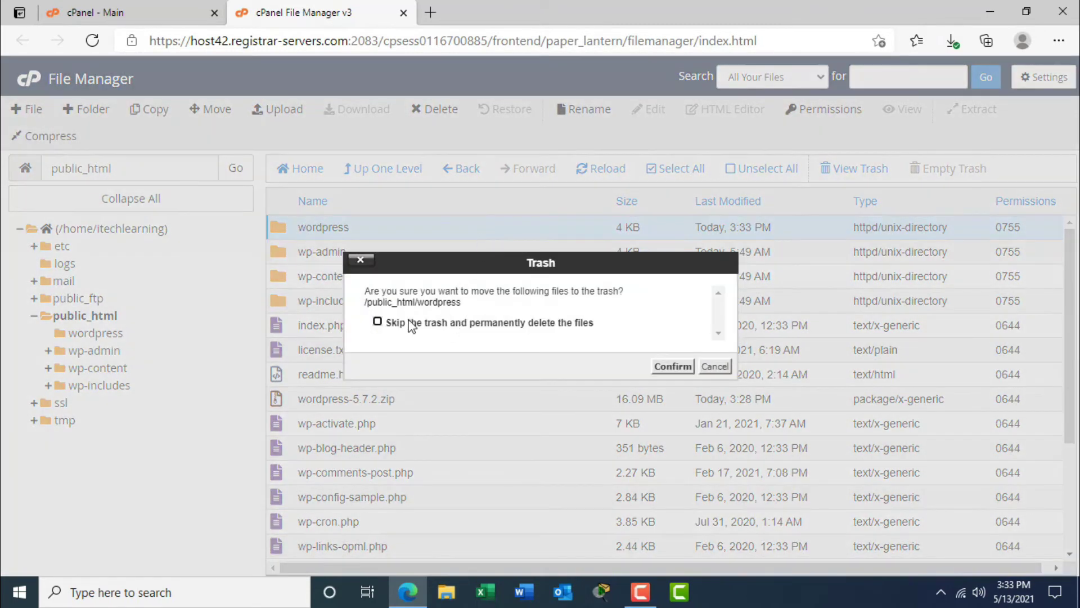
click(377, 321)
click(673, 366)
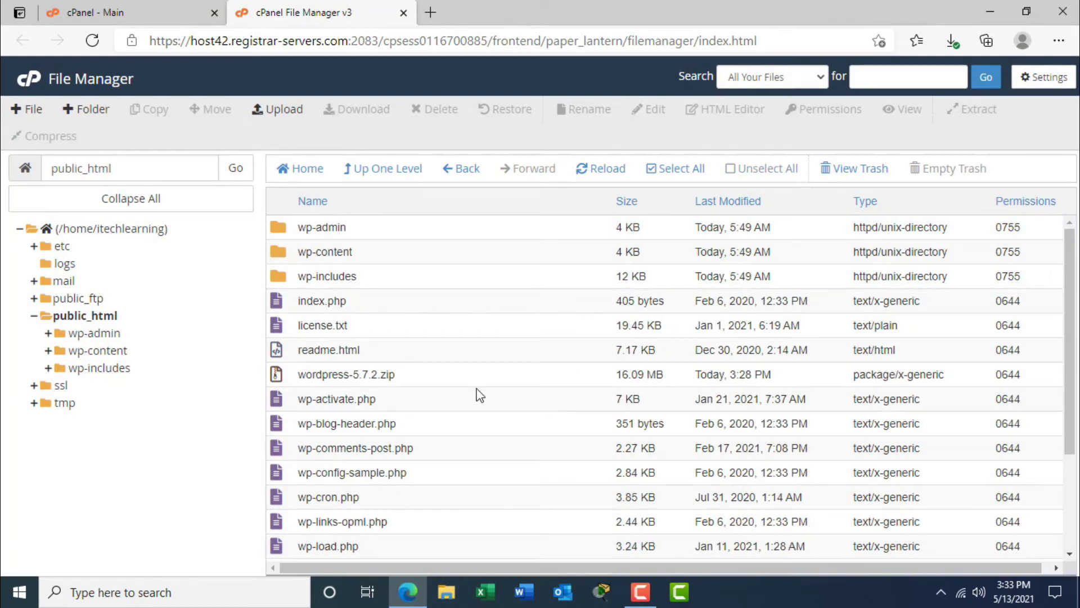
Select wordpress-5.7.2.zip, then close the File Manager tab to return to cPanel Main.
click(425, 385)
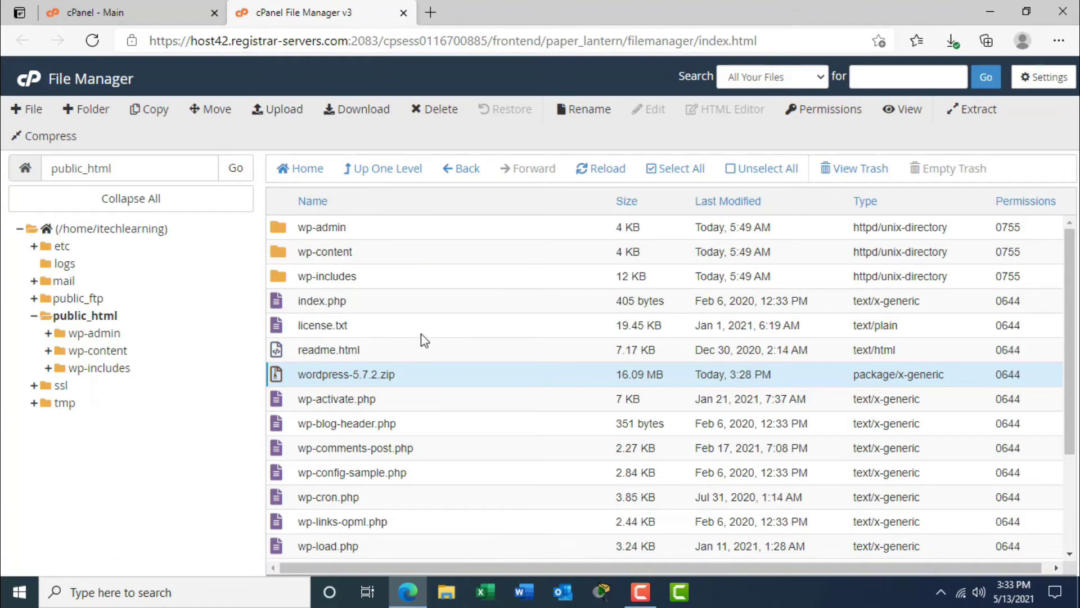
click(403, 13)
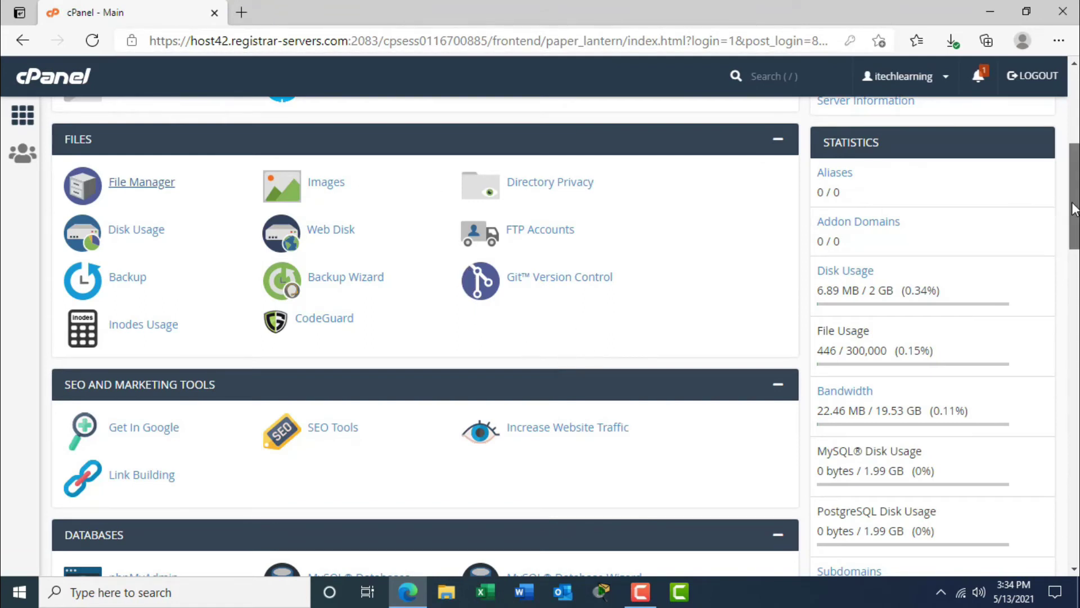
Scroll the cPanel home page down to the Databases section.
scroll(1055, 283, down, 5)
scroll(1055, 282, down, 1)
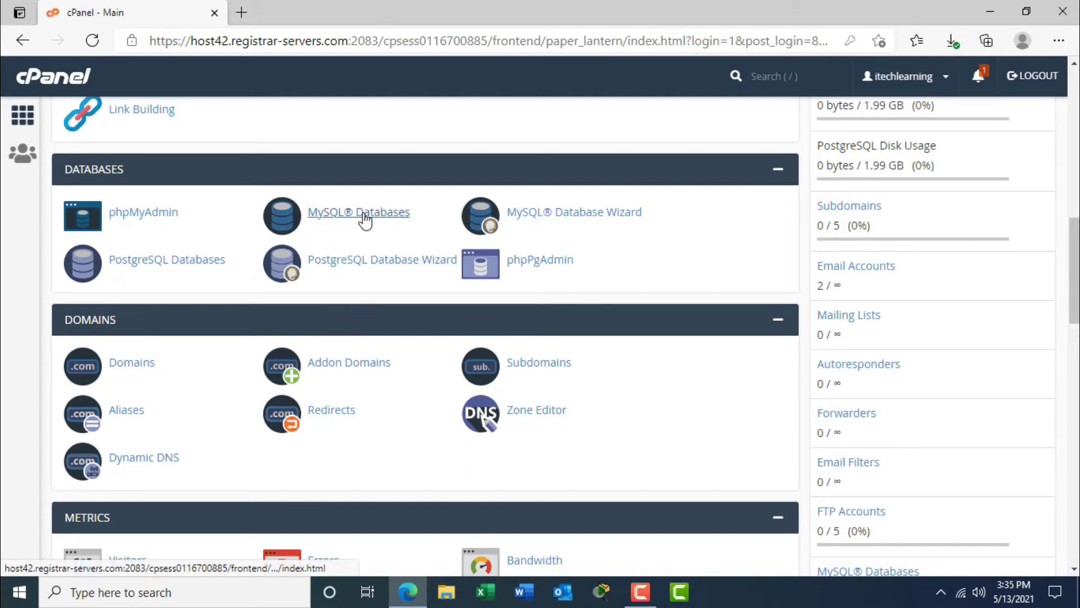
In MySQL Databases, create the database itechtestdb (itechlearning_itechtestdb).
click(383, 220)
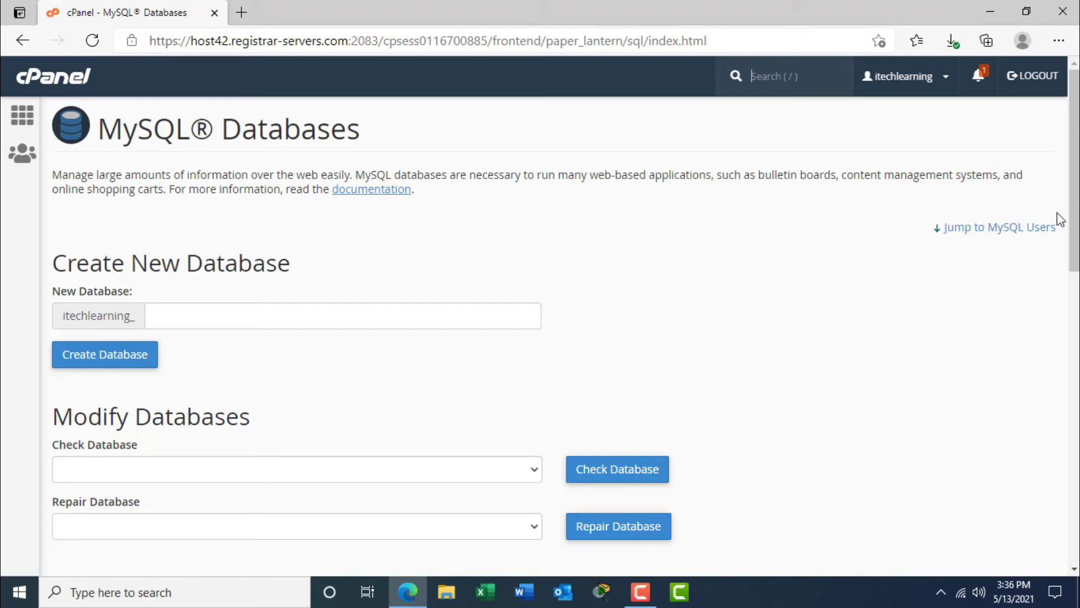
mouse_move(1075, 224)
mouse_down()
mouse_move(1069, 506)
mouse_move(1069, 216)
mouse_up()
click(280, 315)
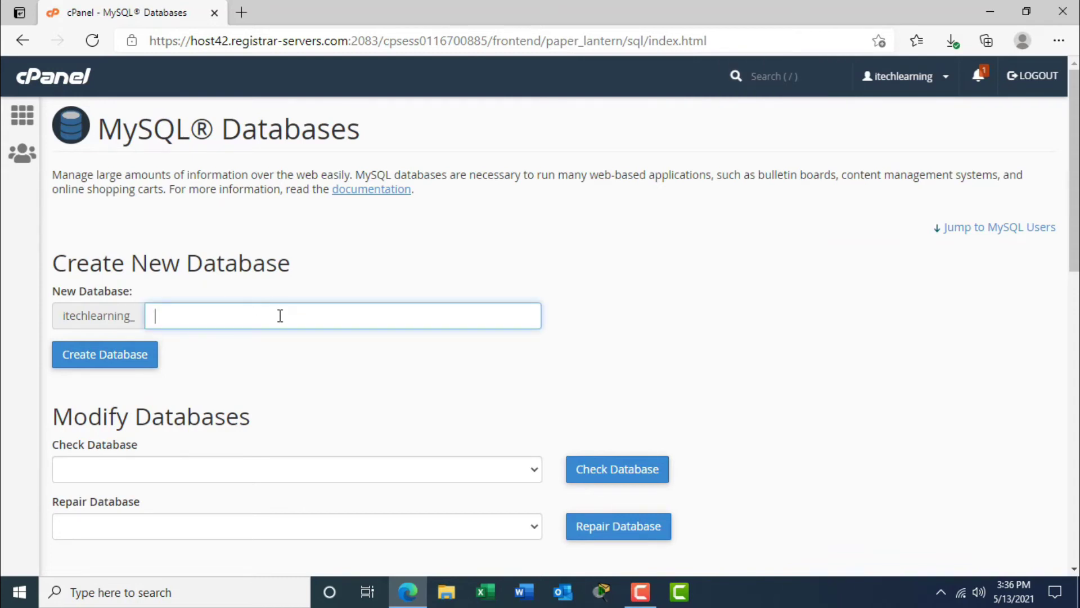
text(itechtestdb)
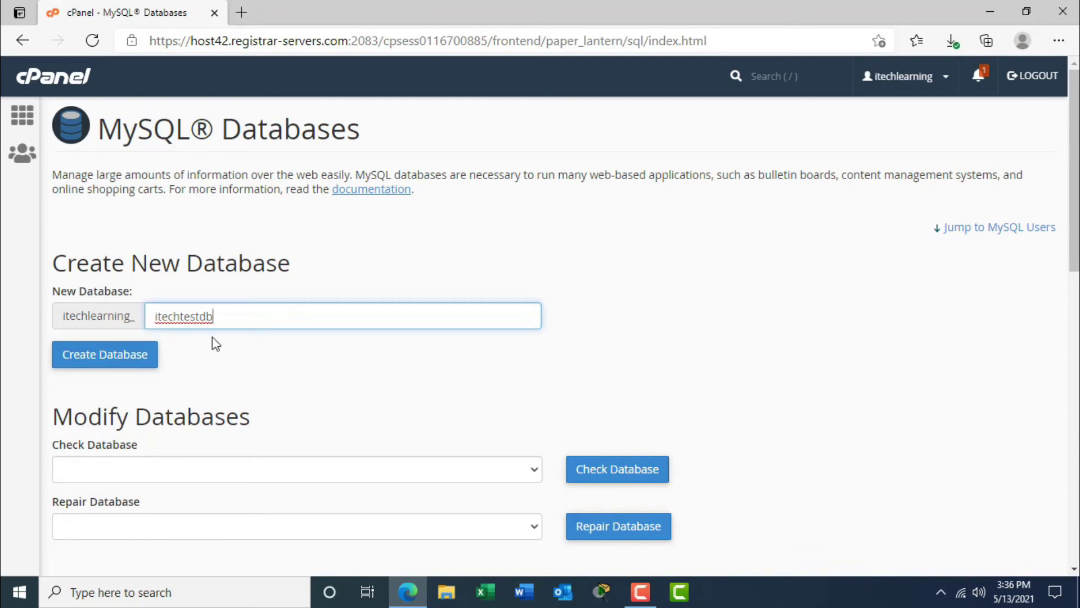
drag(152, 316, 234, 318)
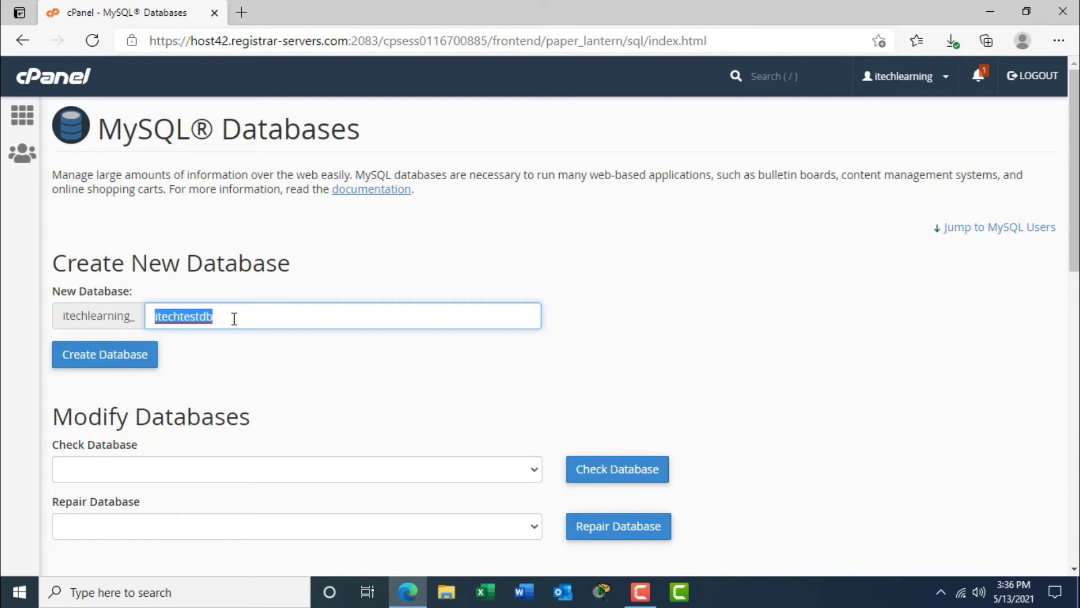
click(98, 367)
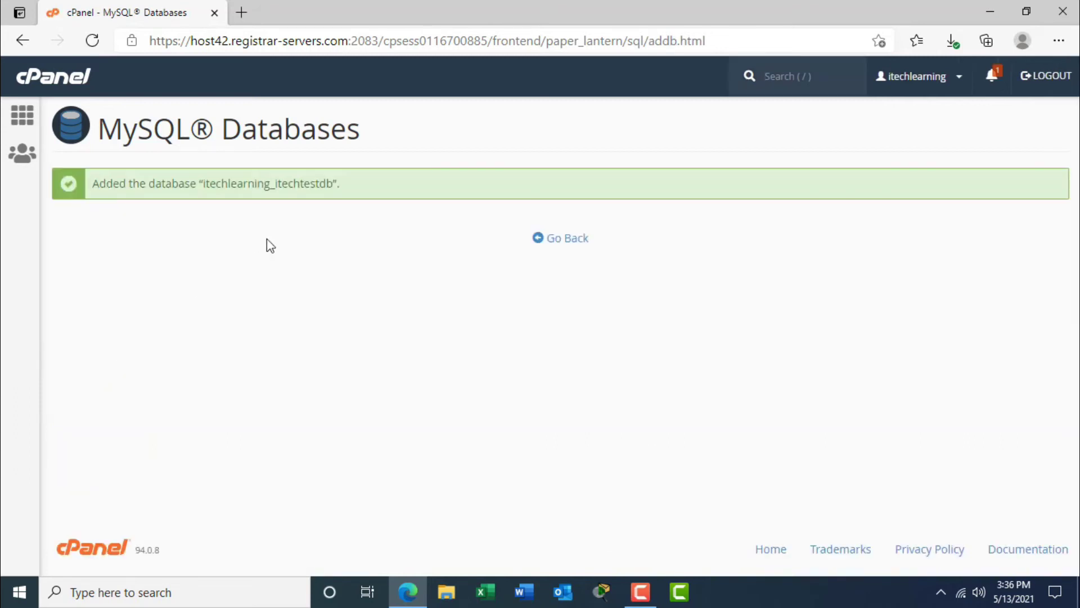
Select the new database name itechlearning_itechtestdb in the confirmation message.
click(96, 182)
drag(96, 181, 339, 178)
click(202, 192)
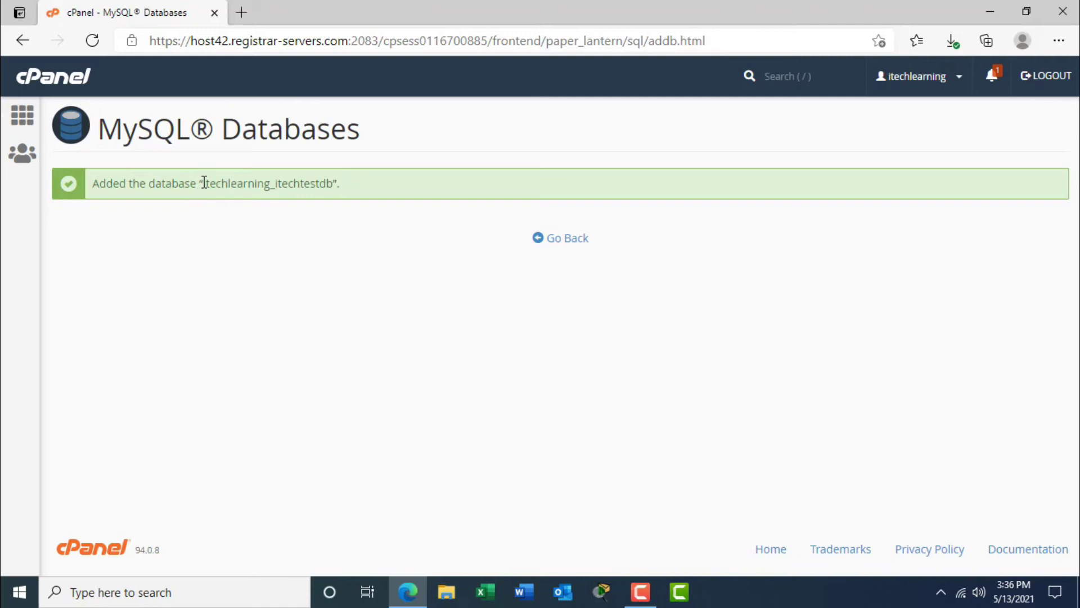
drag(204, 182, 334, 182)
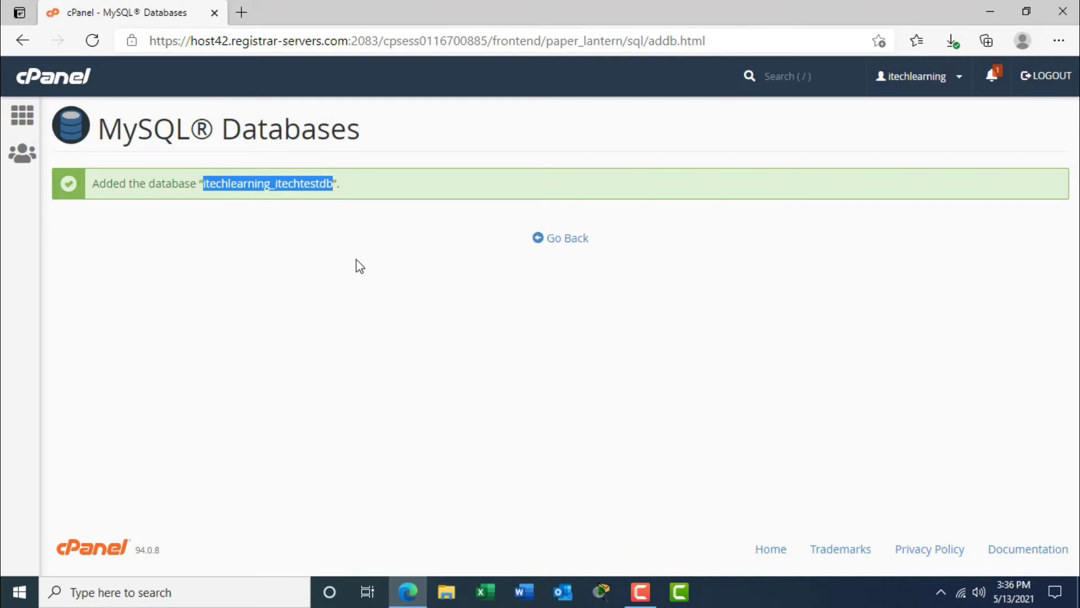
Go back to MySQL Databases and scroll down to the Add New User form.
click(570, 244)
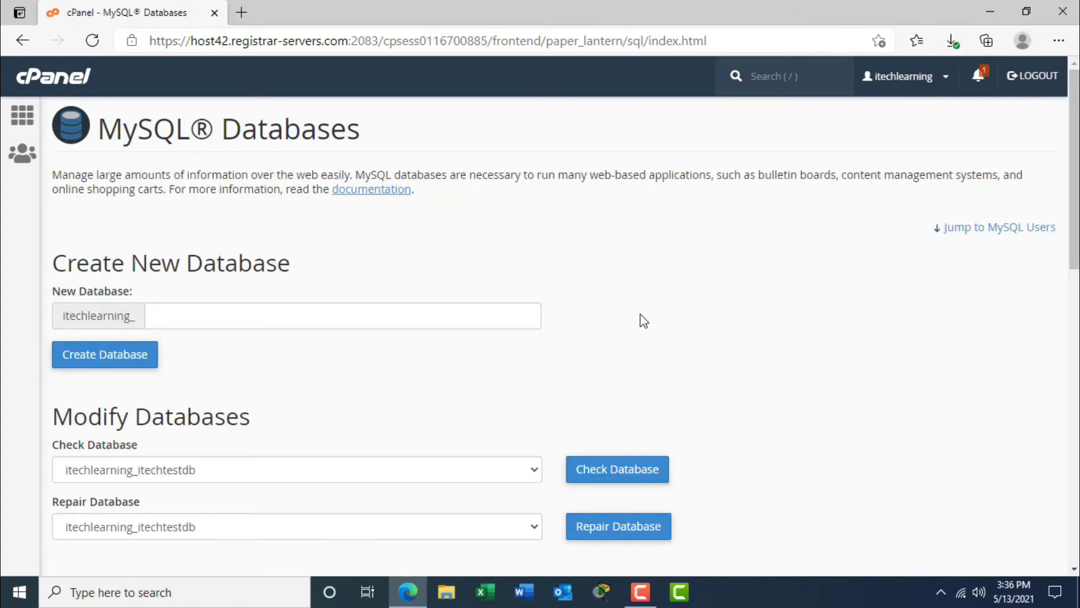
drag(1077, 159, 1077, 209)
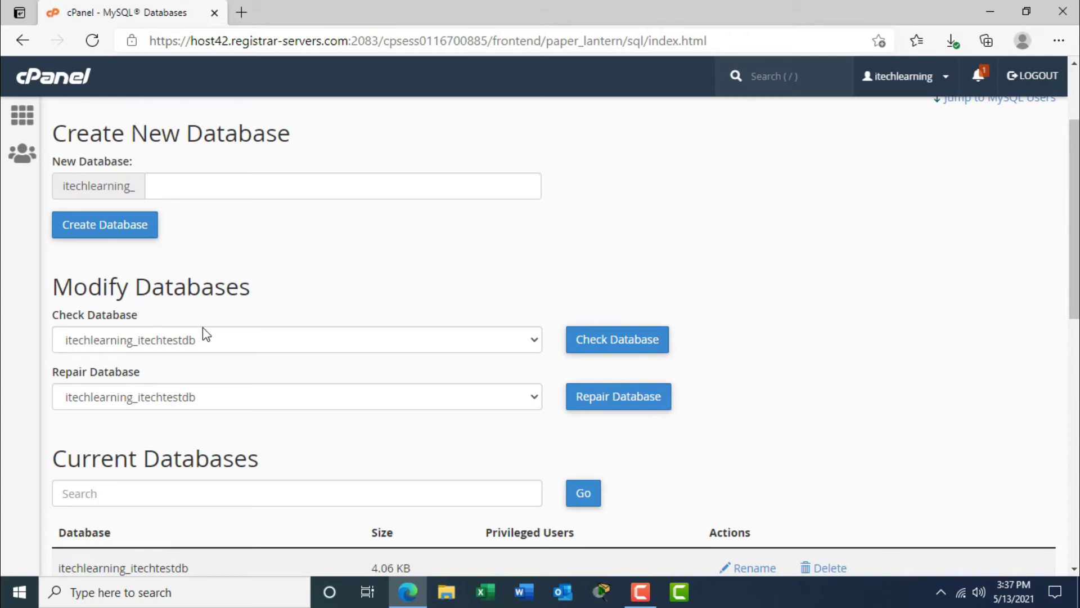
drag(1077, 264, 1077, 315)
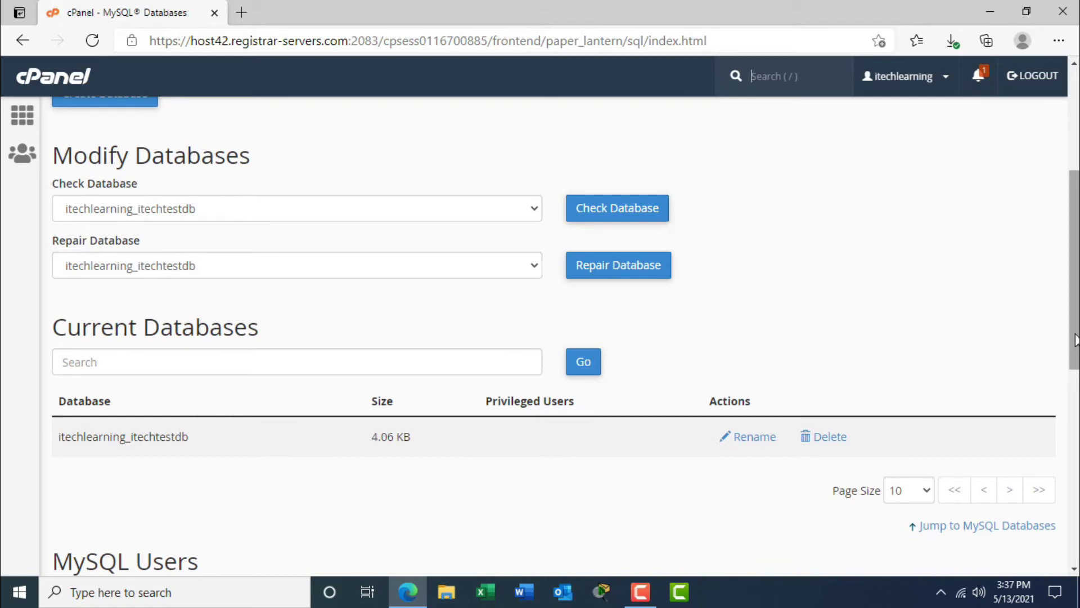
scroll(540, 337, down, 4)
scroll(540, 338, down, 1)
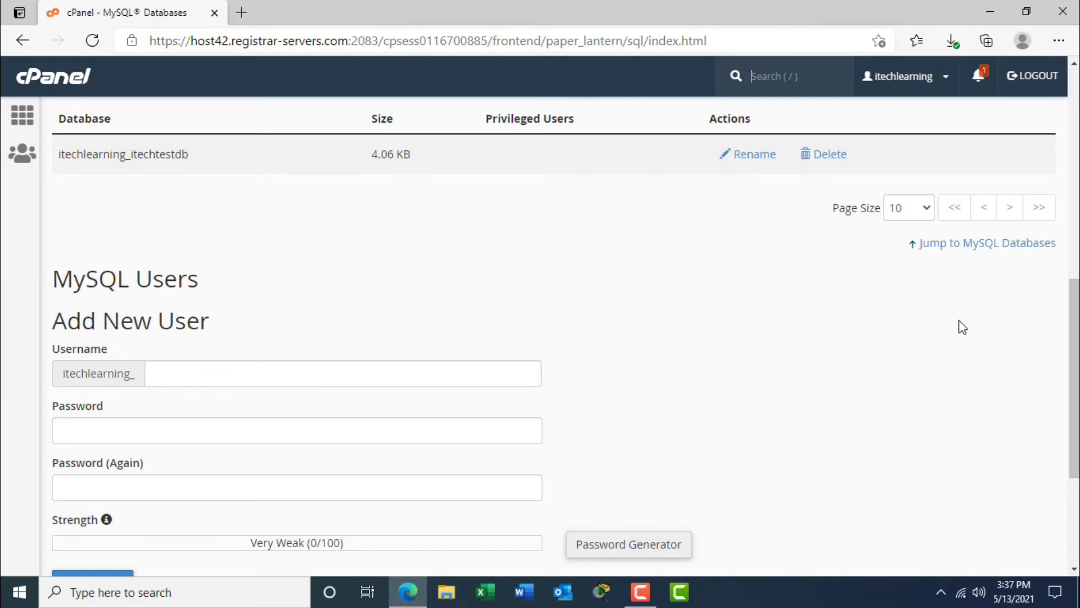
Enter itechuser as the new MySQL user's username.
drag(1074, 323, 1074, 363)
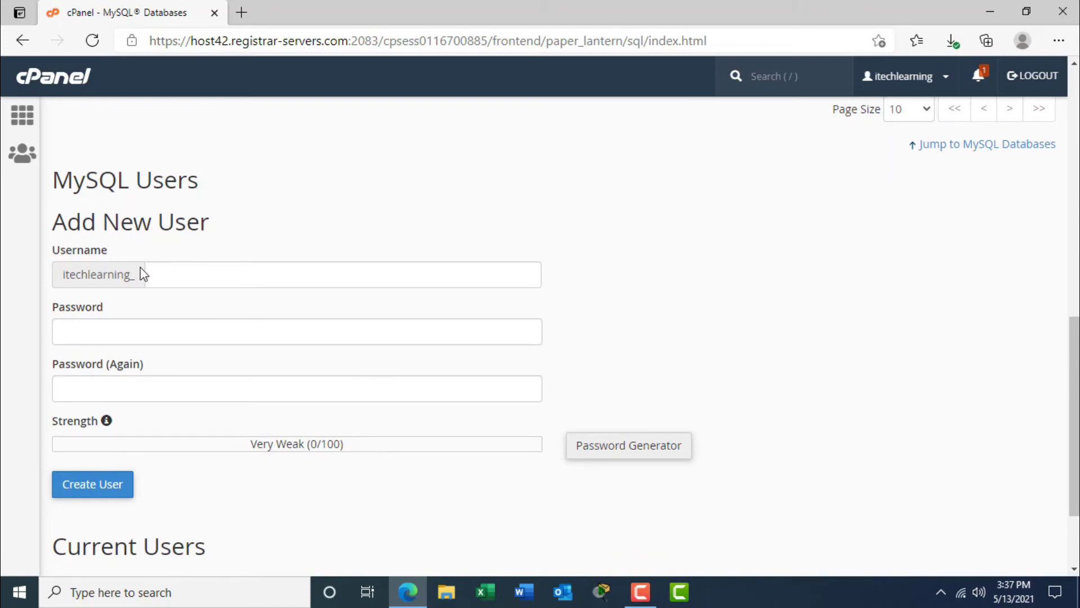
click(178, 265)
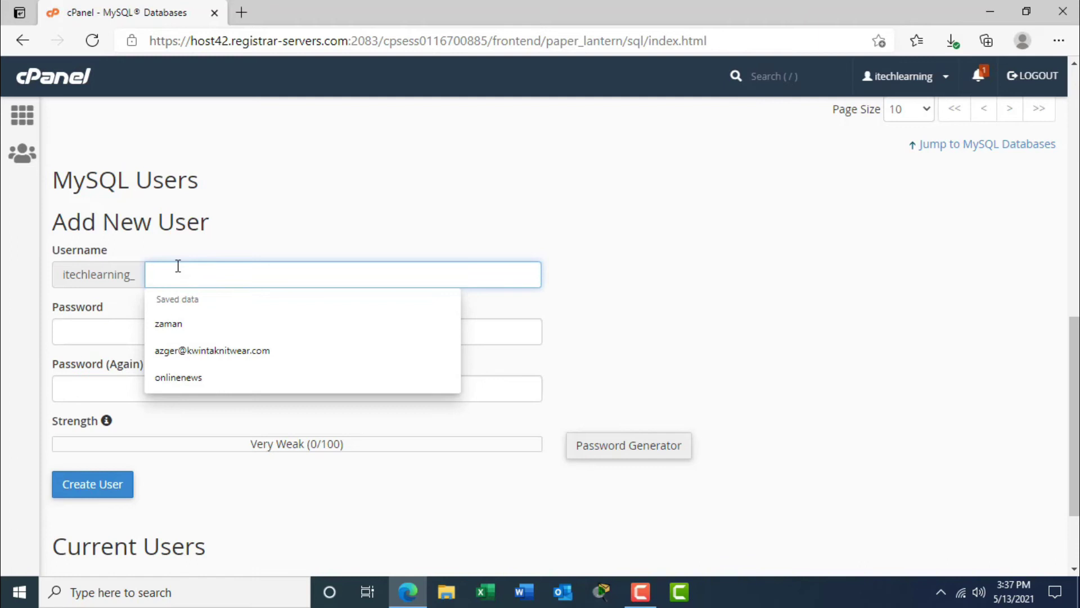
text(itechuser)
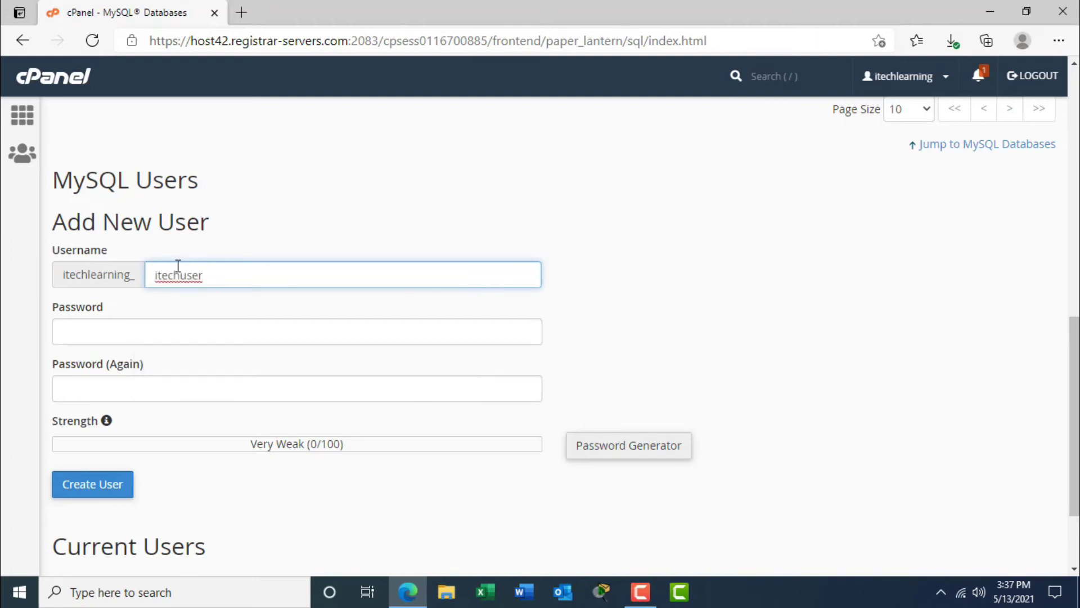
click(112, 334)
click(135, 394)
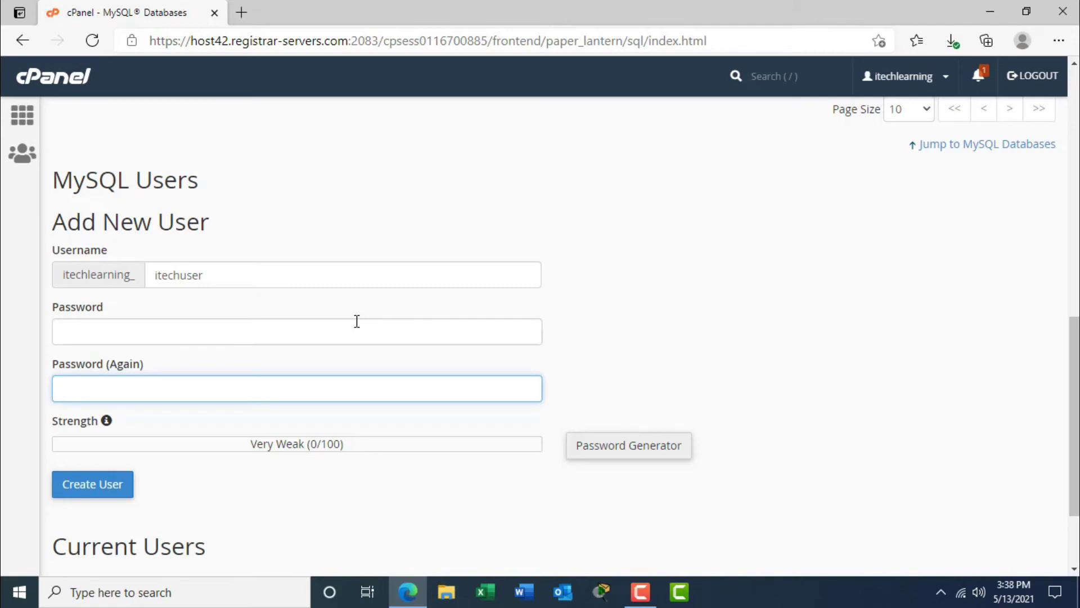
click(303, 342)
text(abc)
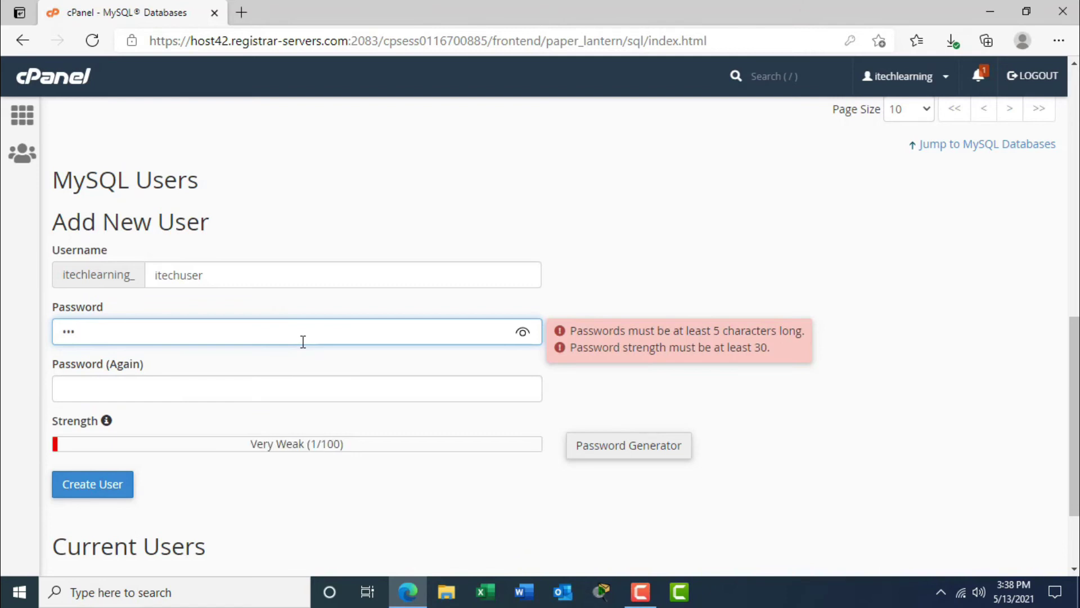
key(BackSpace)
key(BackSpace)
key(BackSpace)
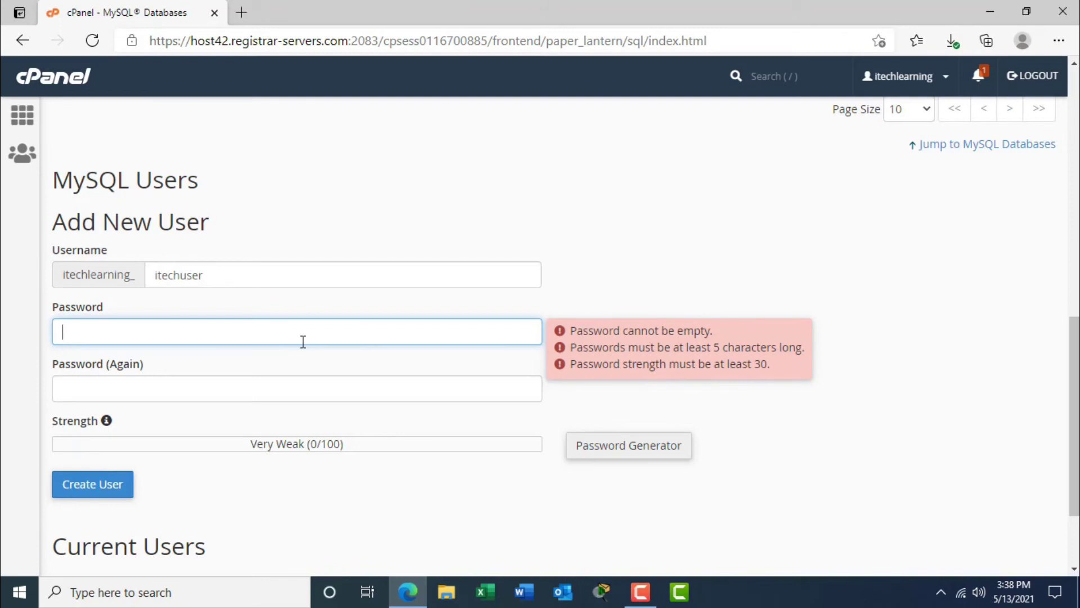
click(601, 271)
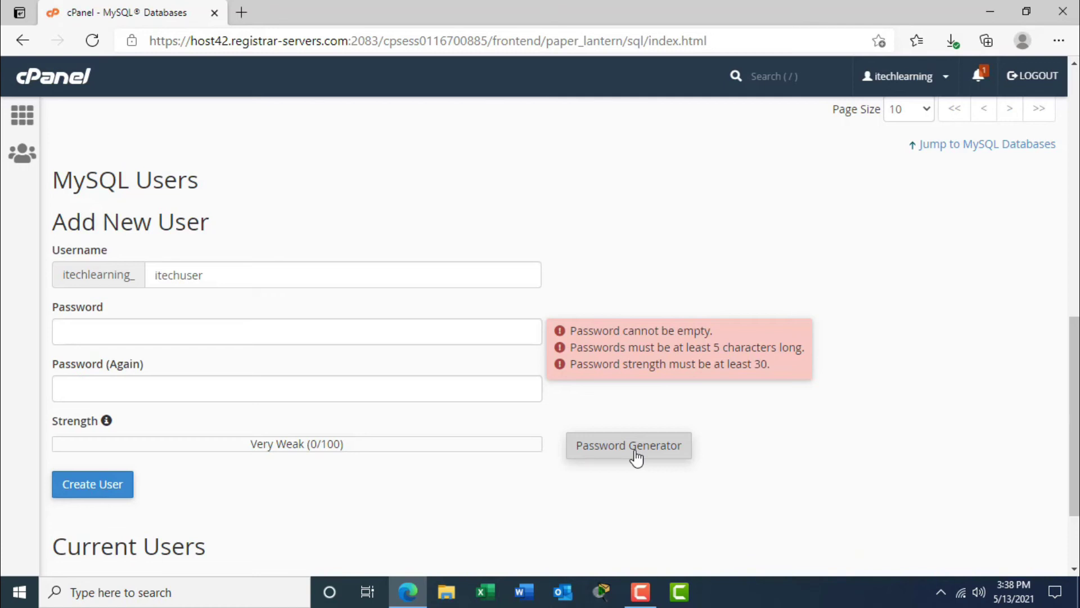
Open the Password Generator and select the generated password.
click(255, 276)
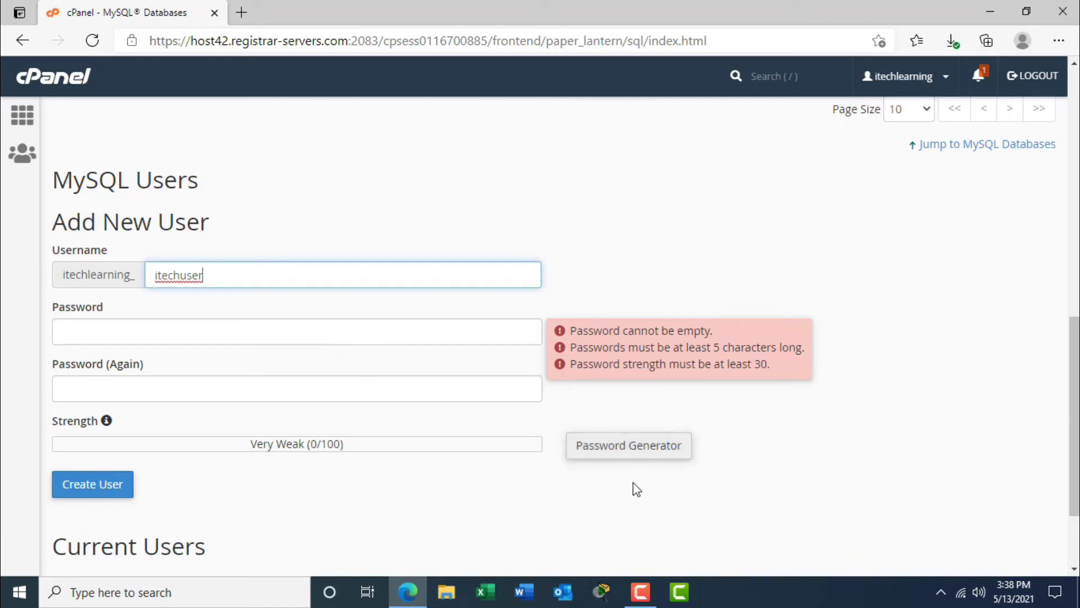
click(644, 451)
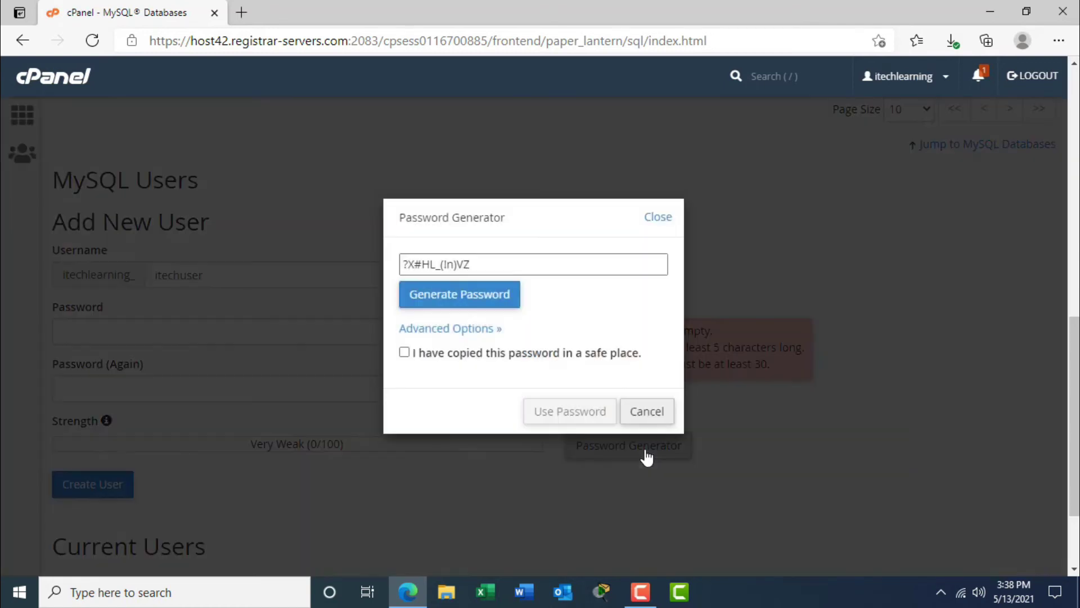
click(464, 269)
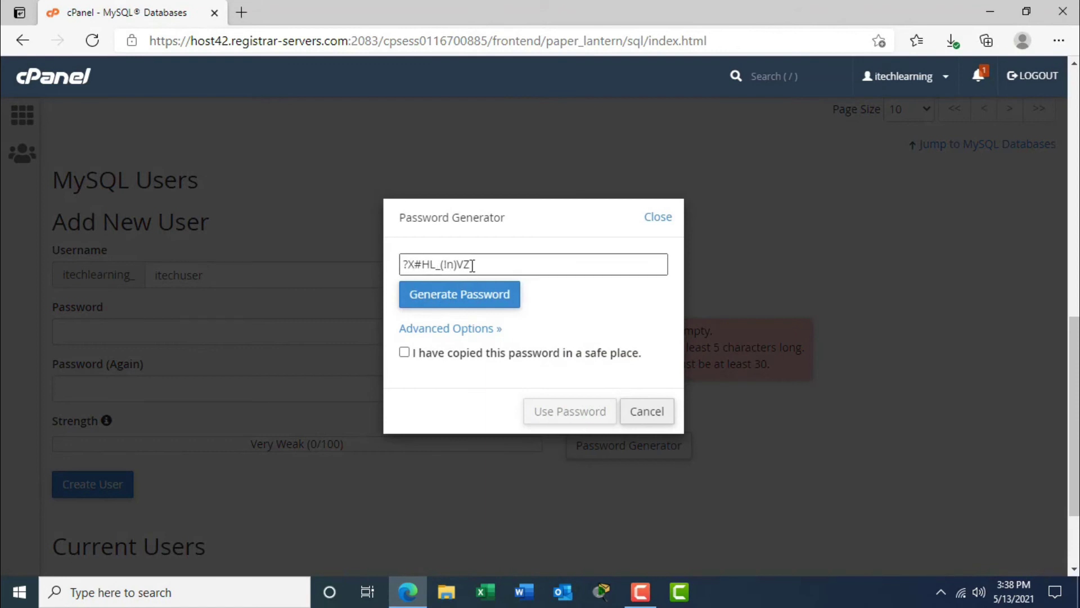
drag(477, 265, 400, 266)
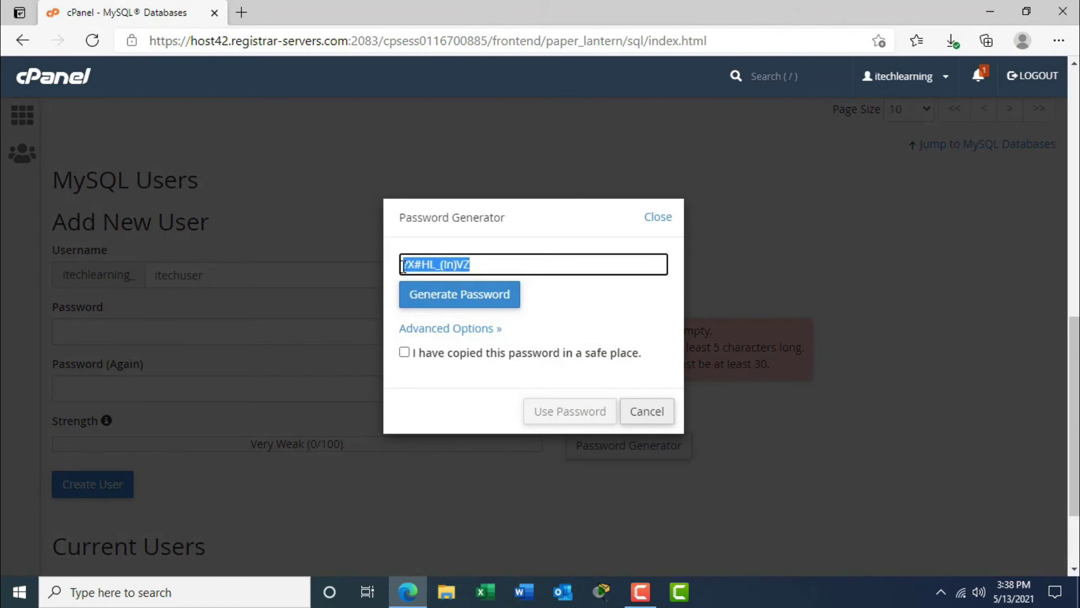
click(534, 269)
drag(485, 264, 400, 266)
click(490, 261)
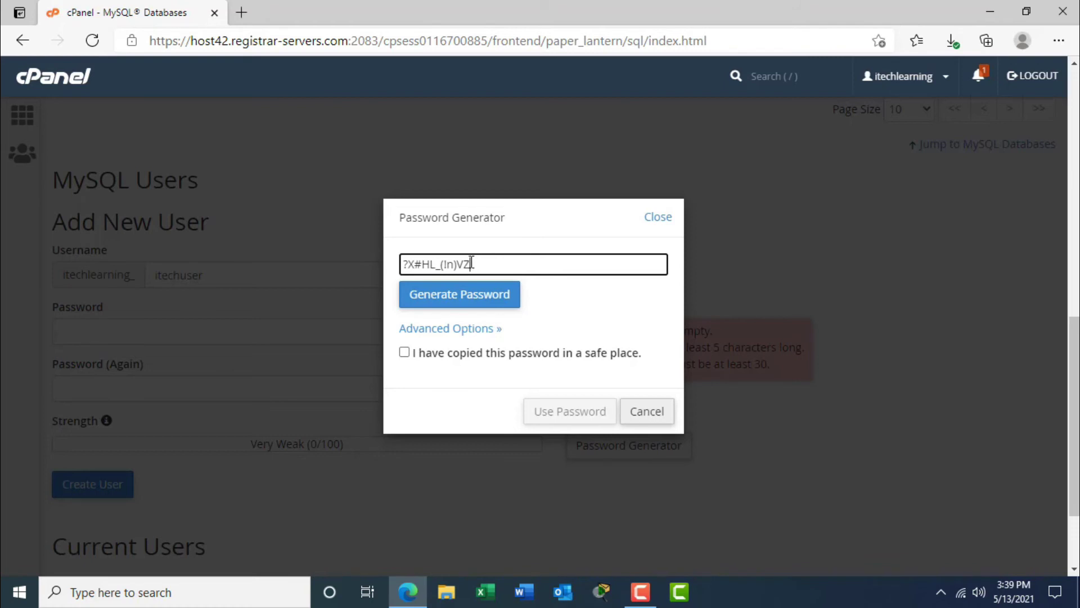
Copy the generated password, confirm it was saved, and use it for both fields.
drag(472, 263, 401, 265)
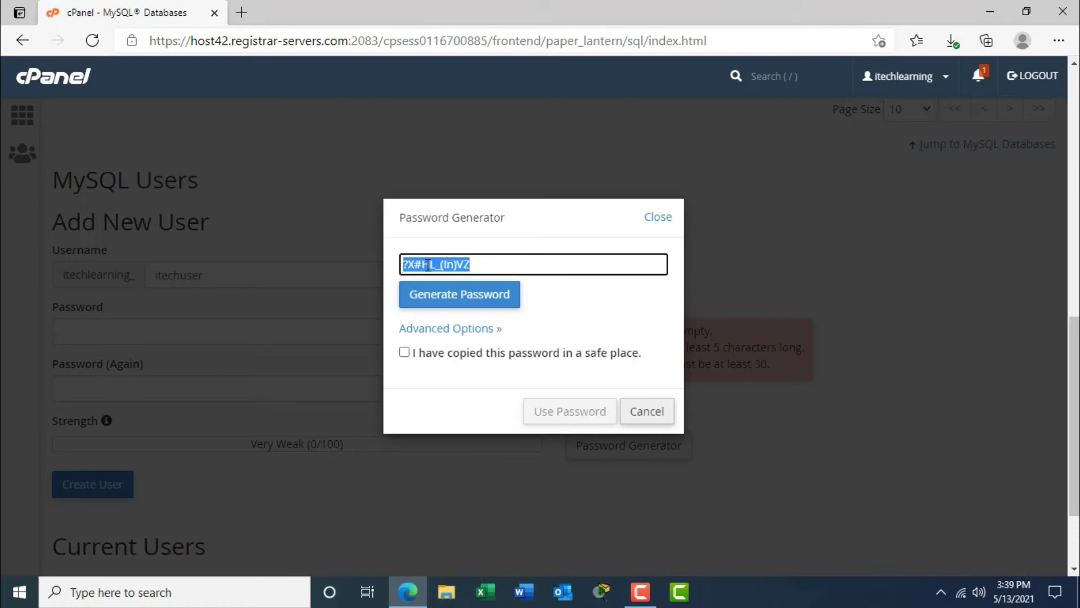
right_click(427, 265)
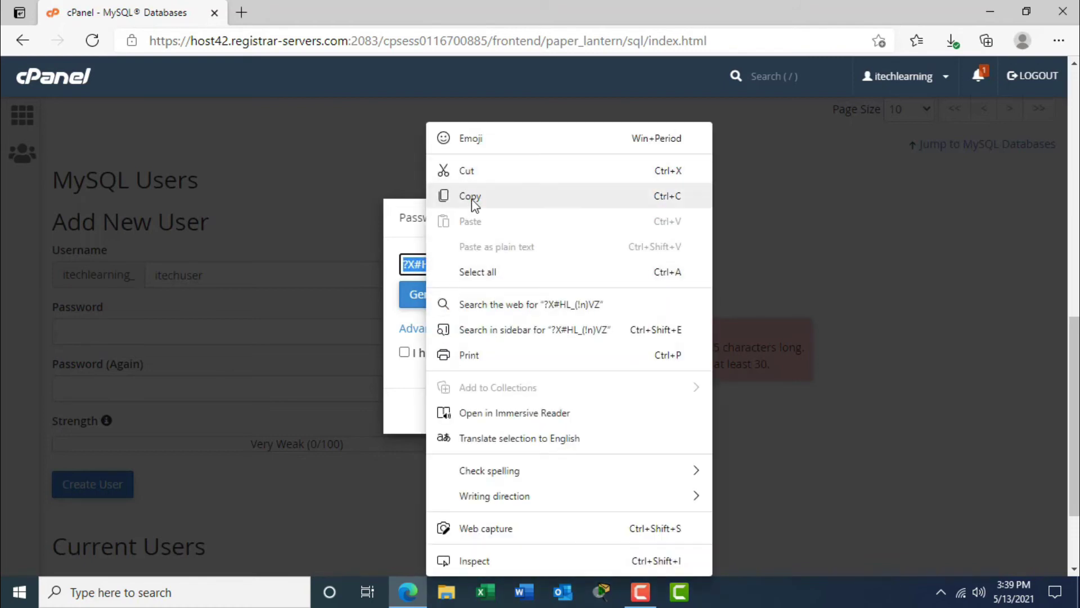
click(471, 197)
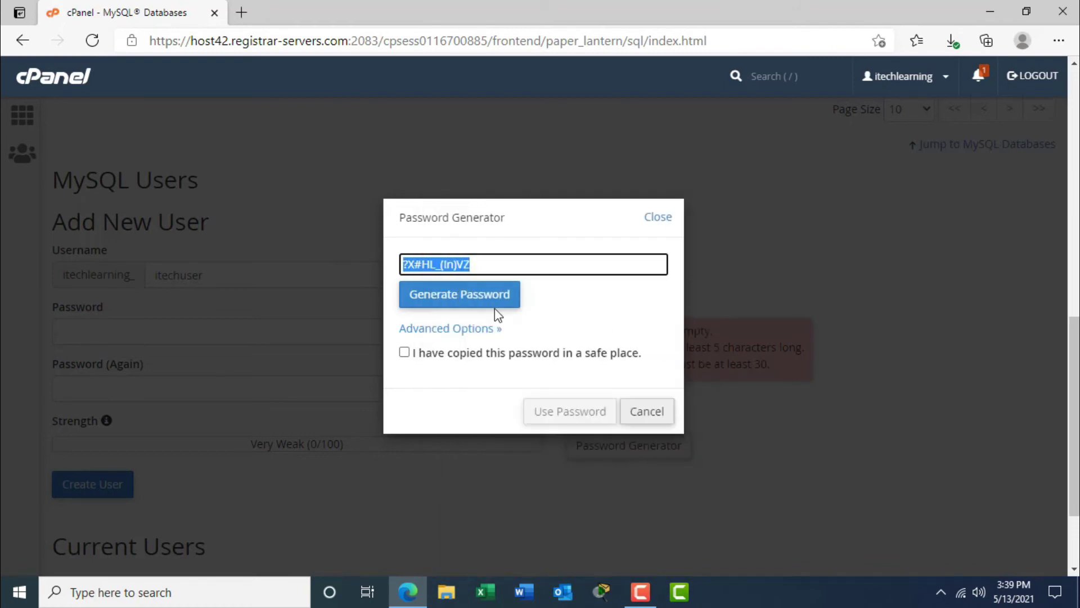
click(405, 353)
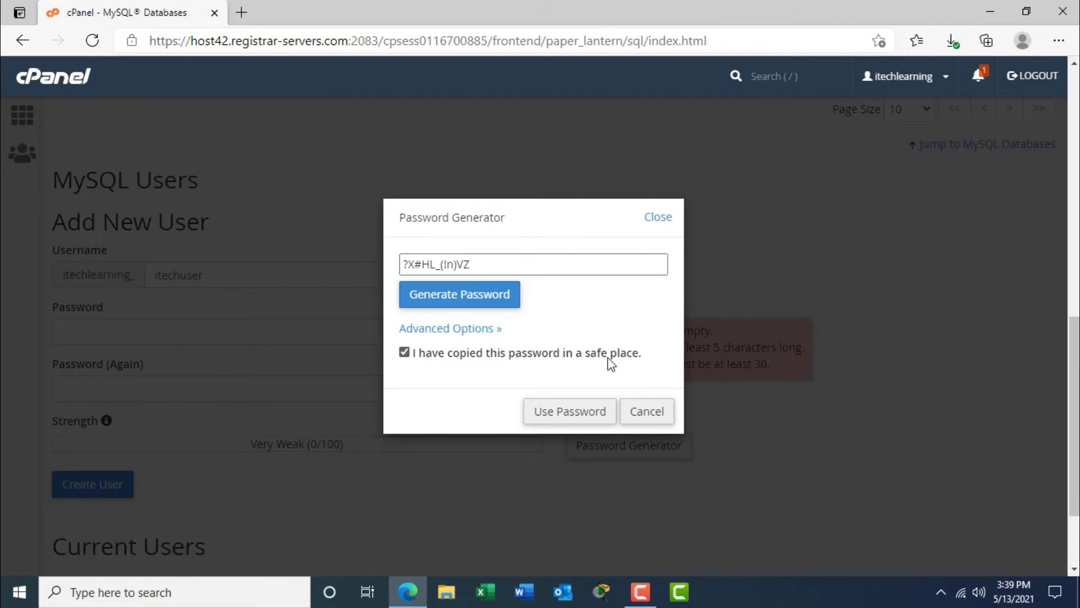
click(566, 420)
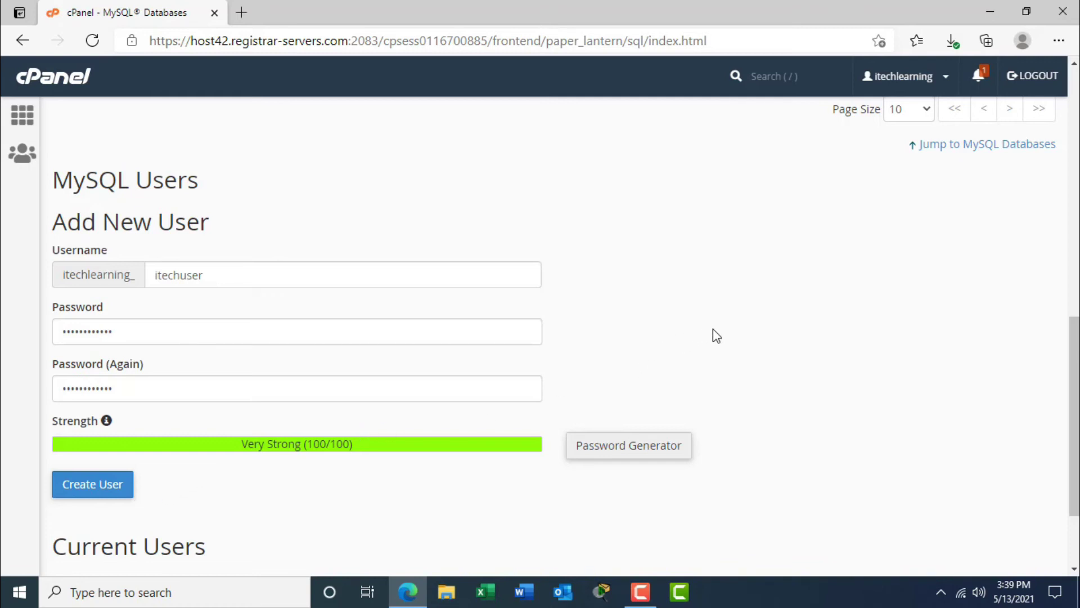
Paste the copied password into a new Notepad document.
key(super+r)
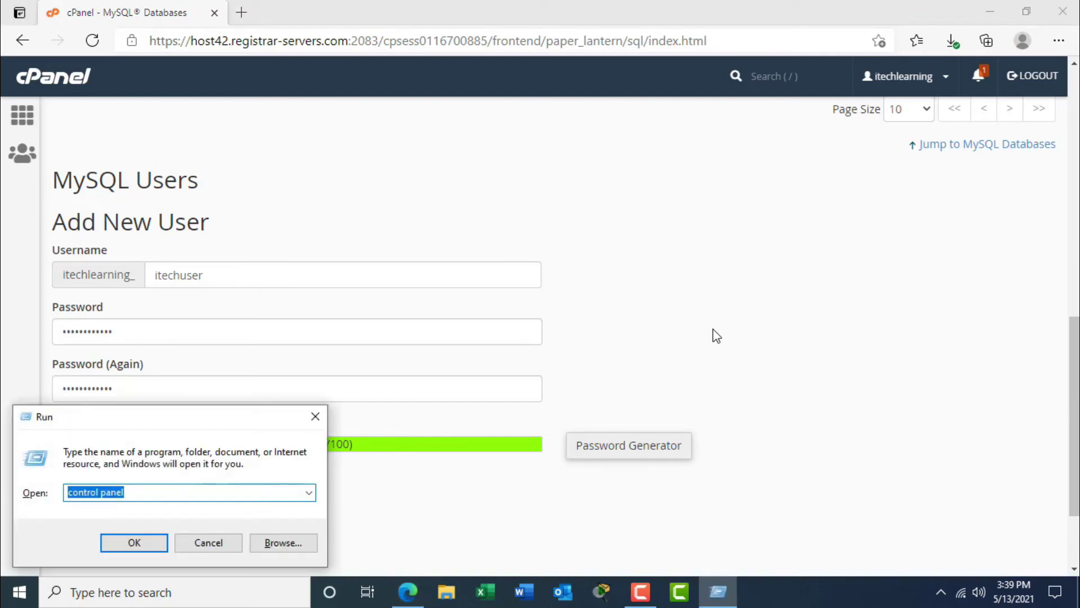
text(notepad)
key(Return)
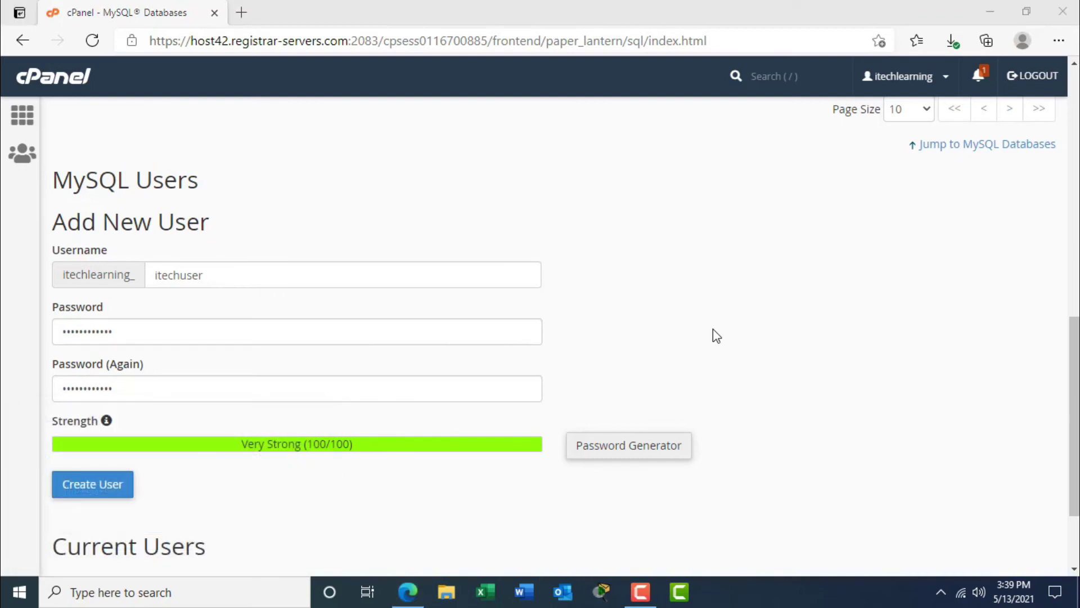
key(ctrl+v)
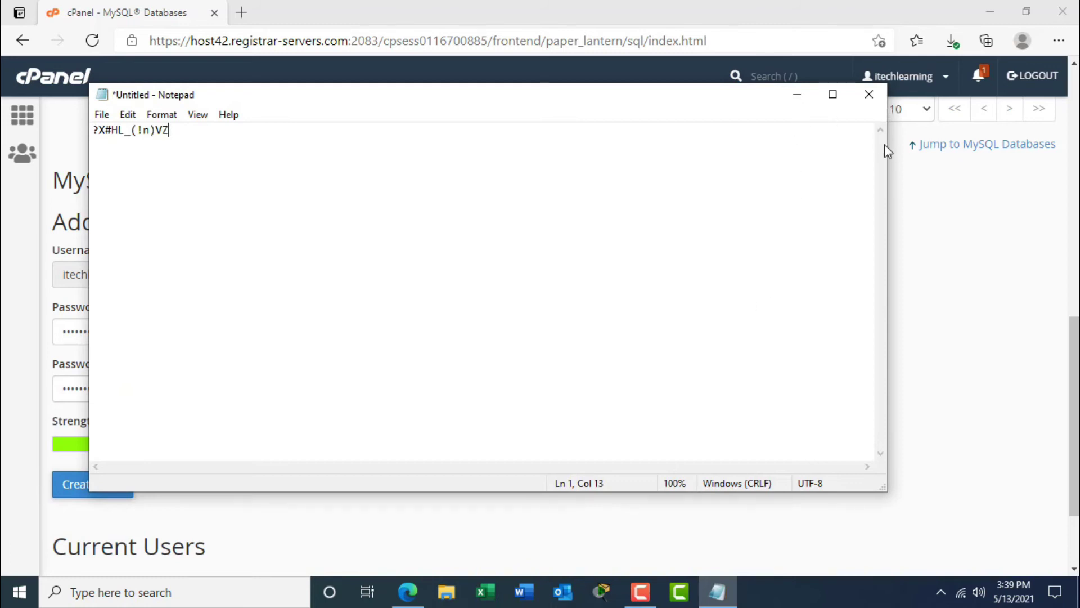
Shrink, move aside and minimize Notepad to reveal the Add New User form.
drag(888, 155, 504, 157)
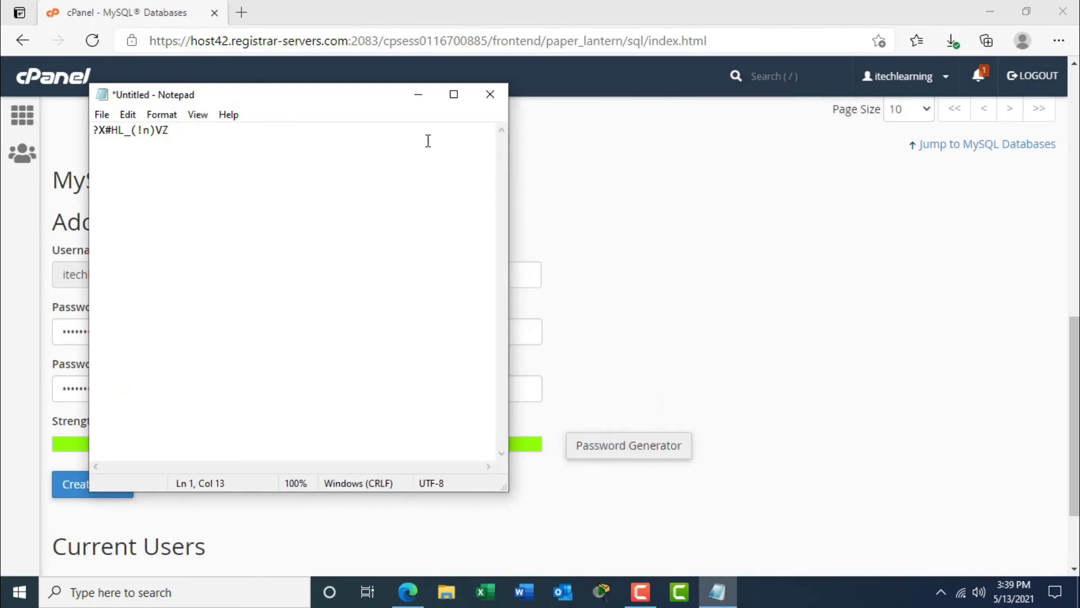
drag(392, 101, 918, 122)
click(938, 116)
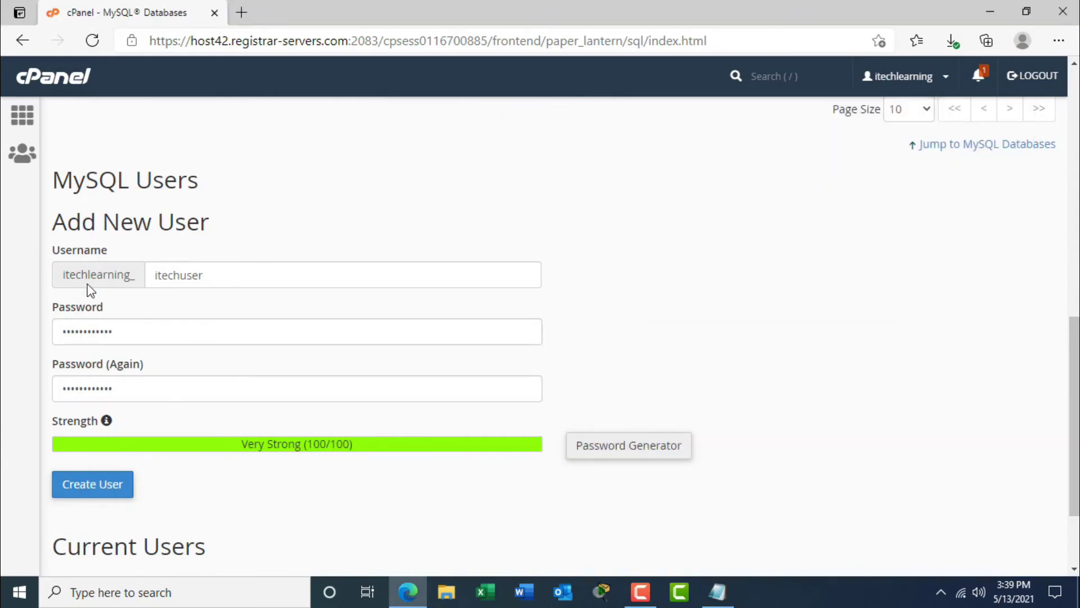
Create the MySQL user itechlearning_itechuser and check its name in the success message.
click(95, 494)
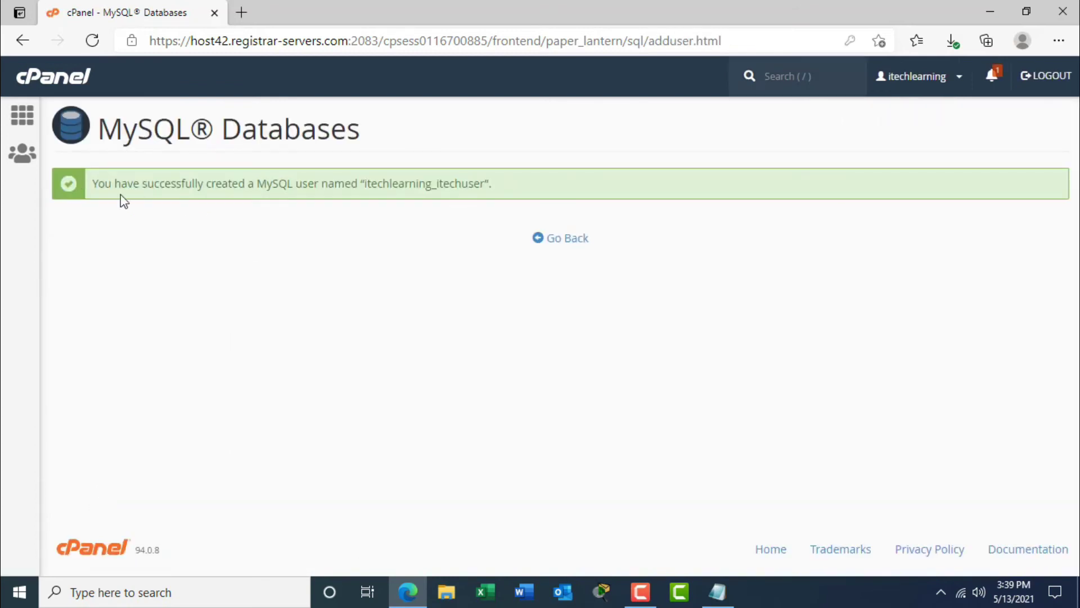
drag(115, 186, 498, 187)
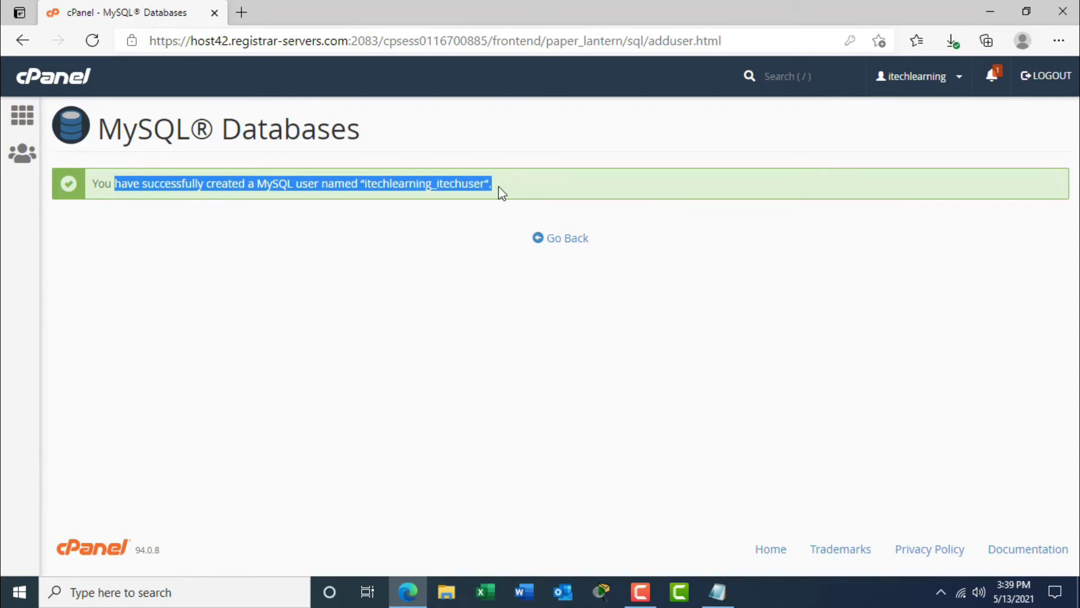
click(514, 187)
Go back to MySQL Databases and scroll down to review the existing database and users.
click(568, 239)
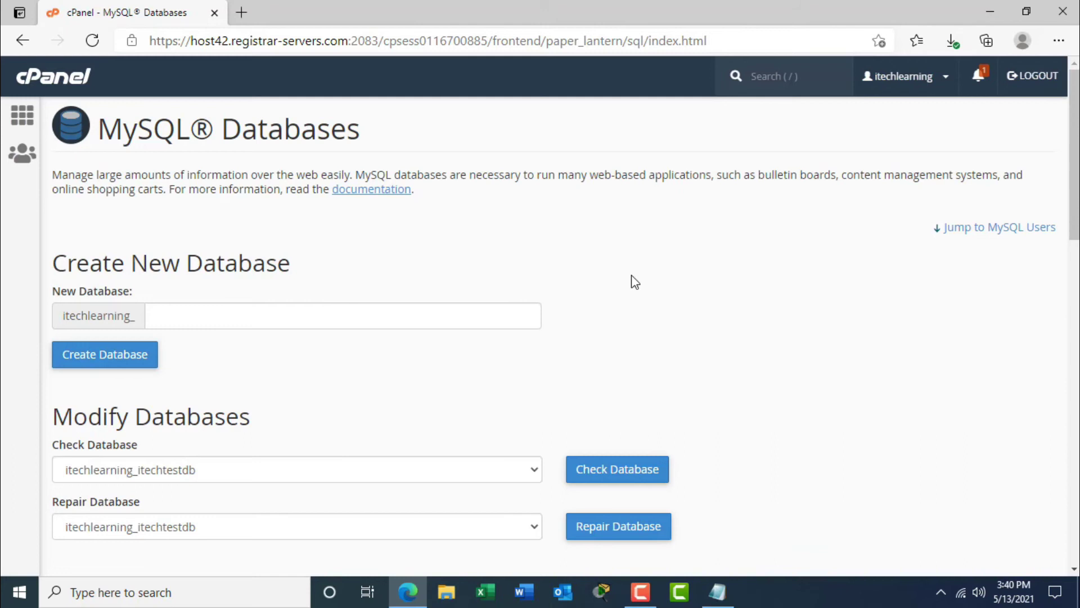
drag(1072, 218, 1058, 352)
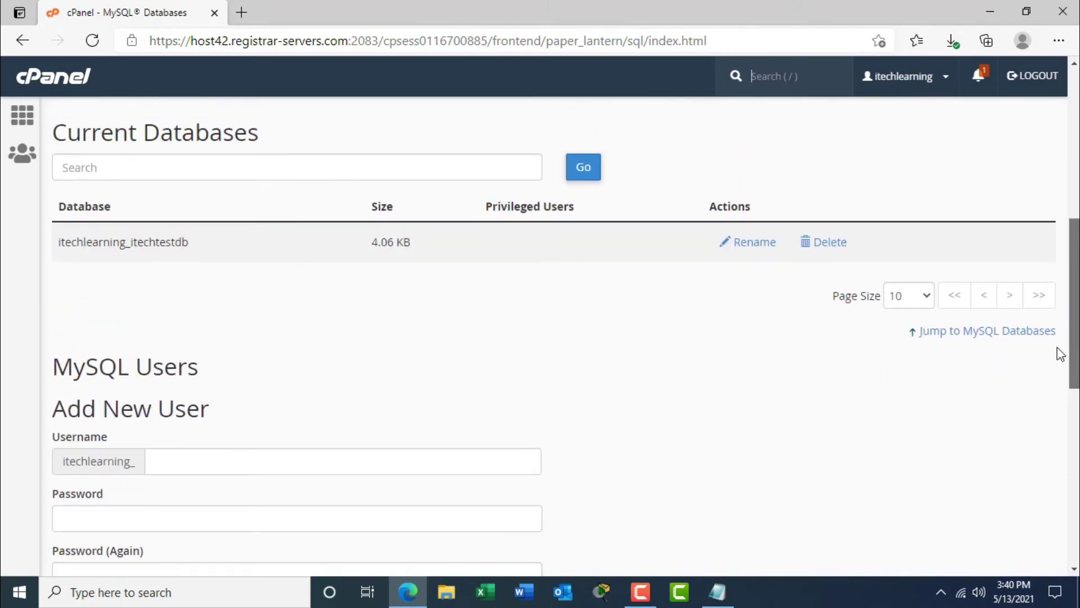
drag(61, 242, 214, 258)
click(472, 242)
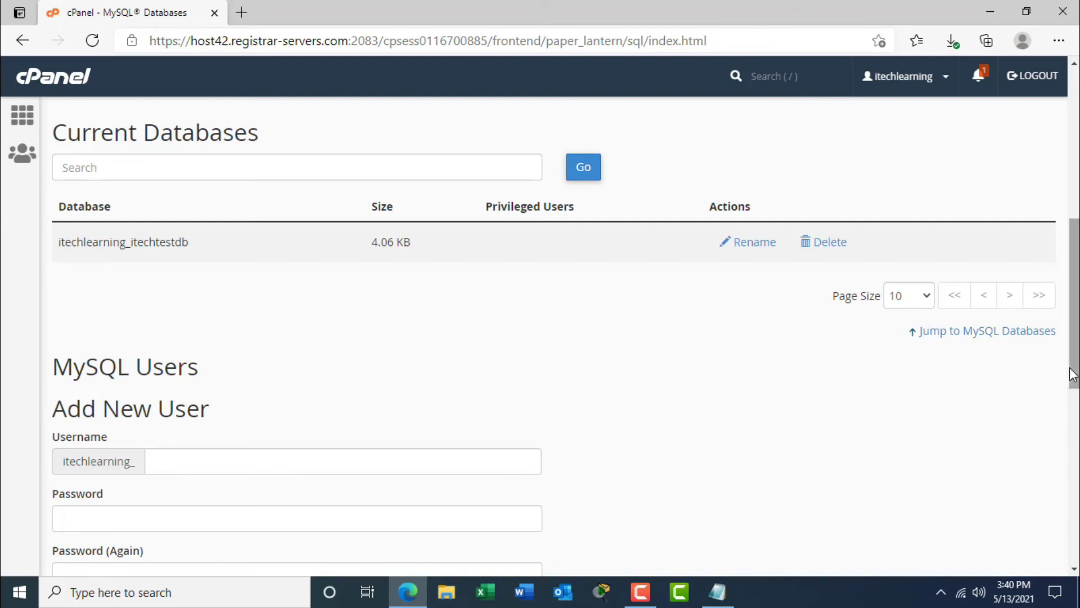
drag(1074, 330, 1074, 361)
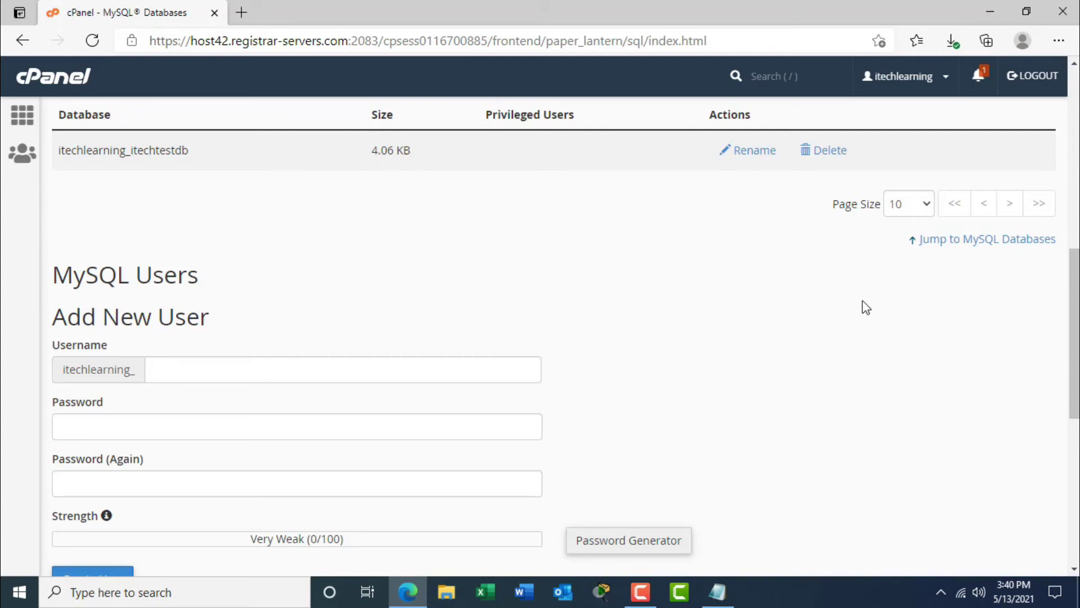
Under Add User To Database, add itechlearning_itechuser to itechlearning_itechtestdb.
drag(1074, 364, 1077, 504)
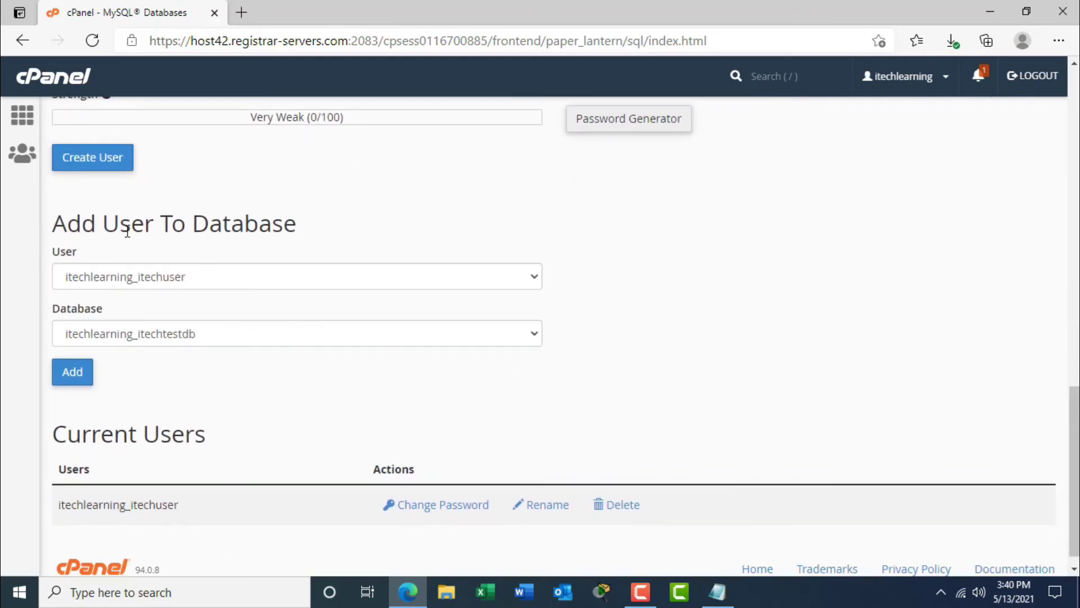
click(104, 282)
click(158, 303)
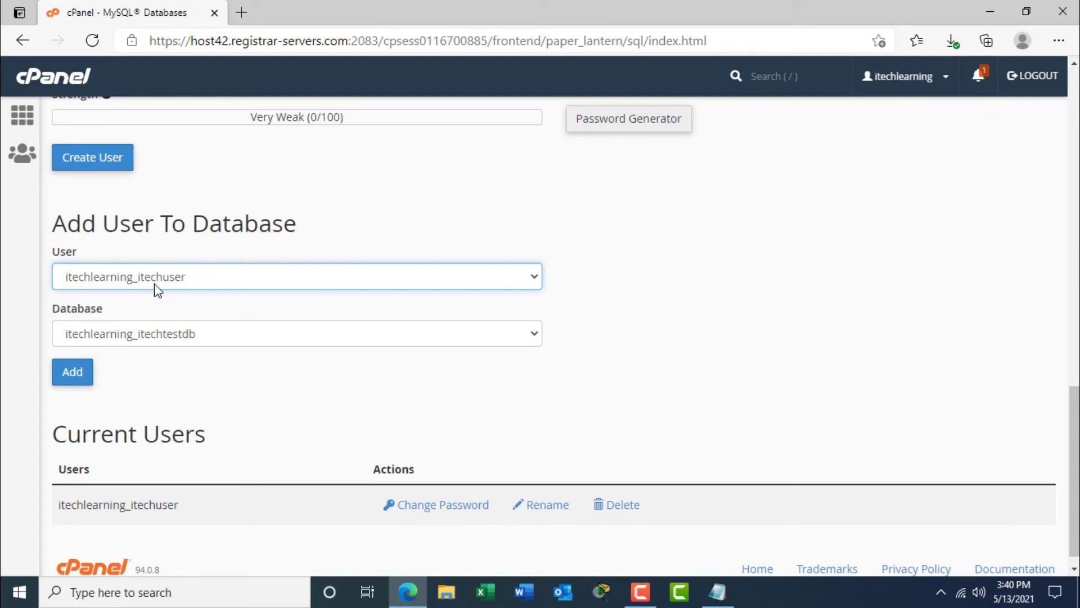
click(140, 276)
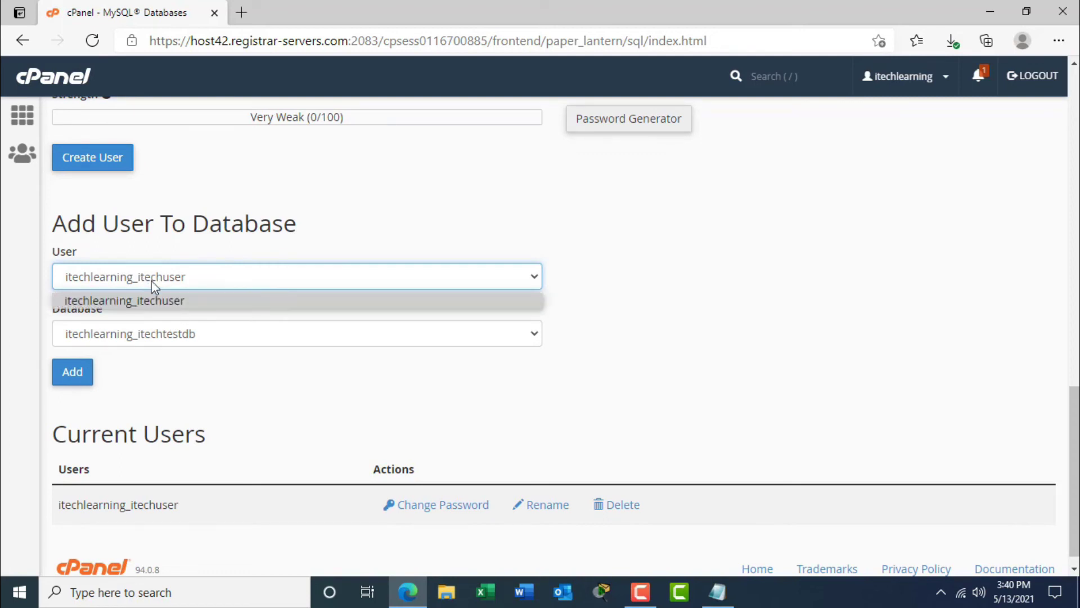
click(176, 304)
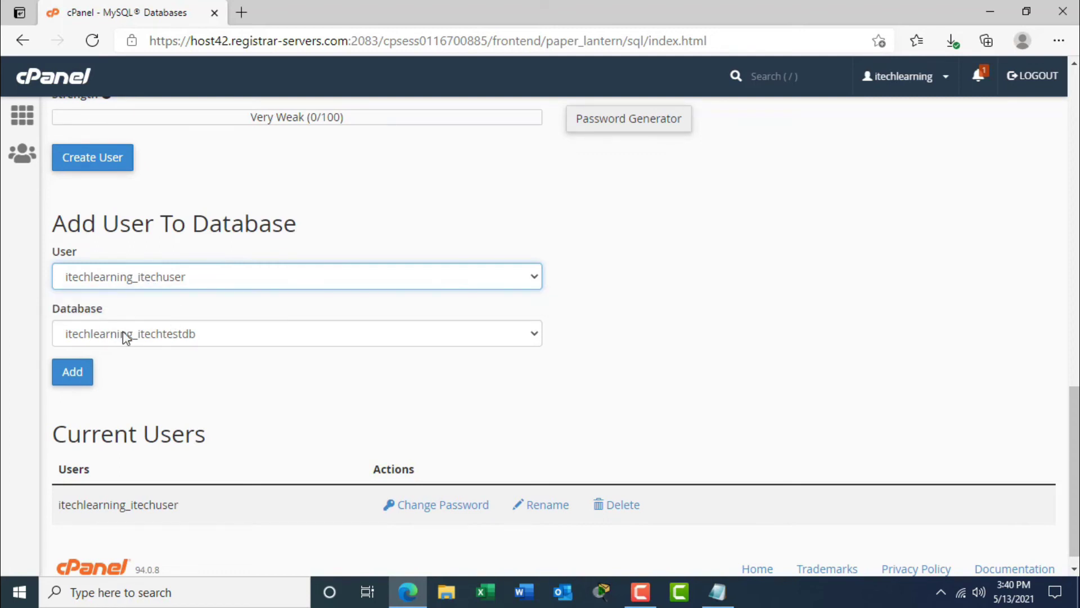
click(167, 337)
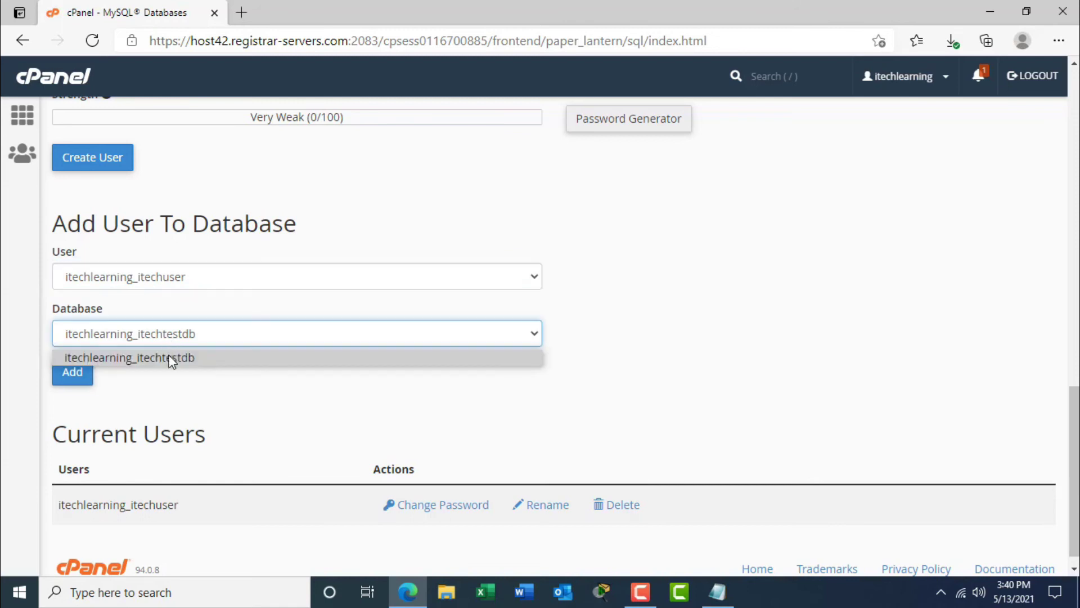
click(169, 357)
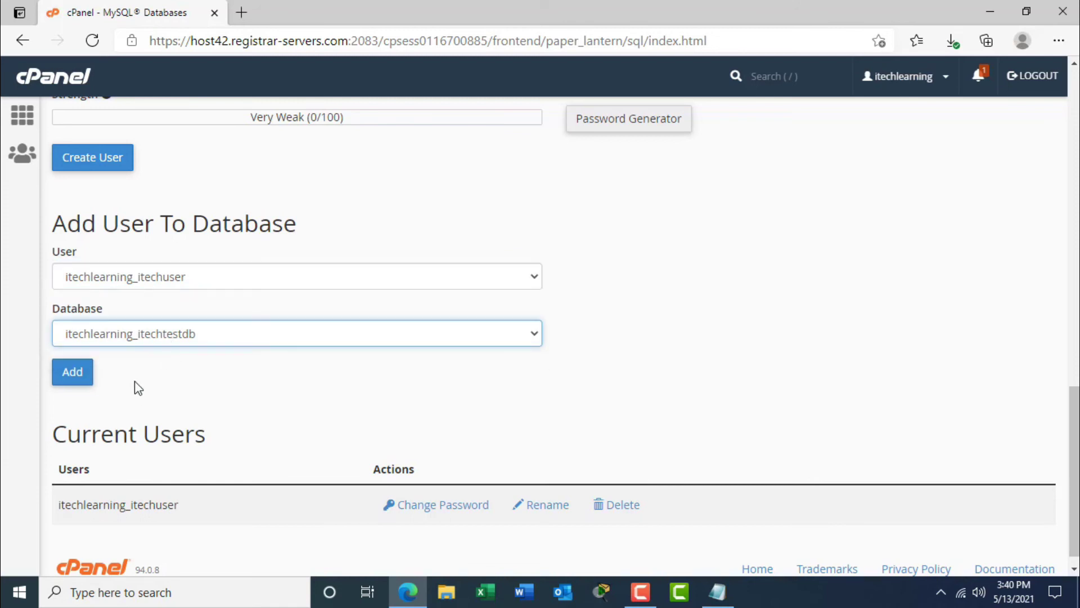
click(70, 372)
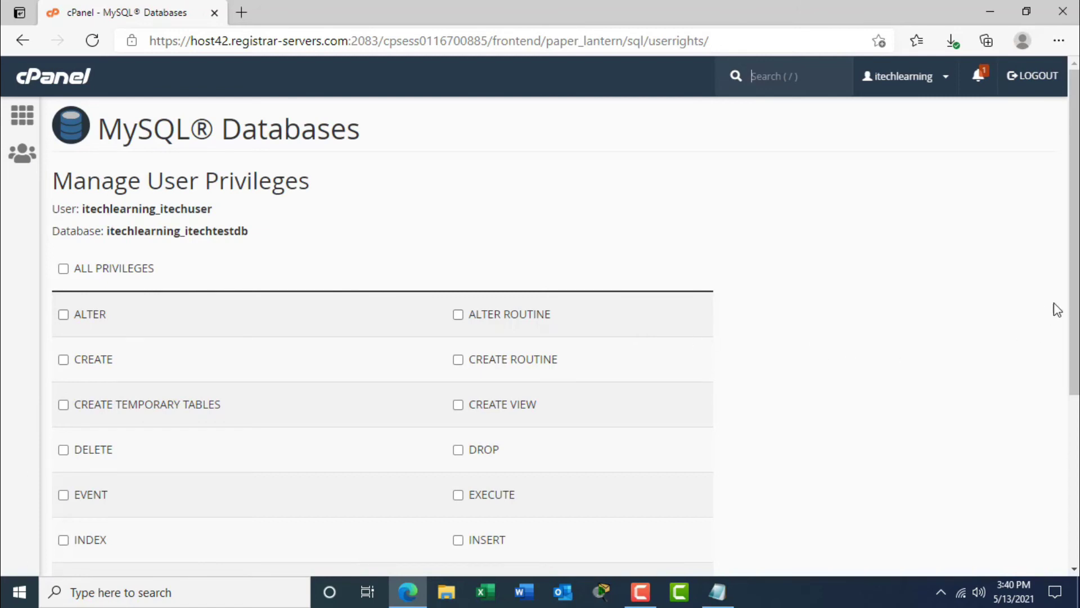
Tick ALL PRIVILEGES for itechlearning_itechuser on itechlearning_itechtestdb, save, and go back.
drag(1077, 298, 1056, 390)
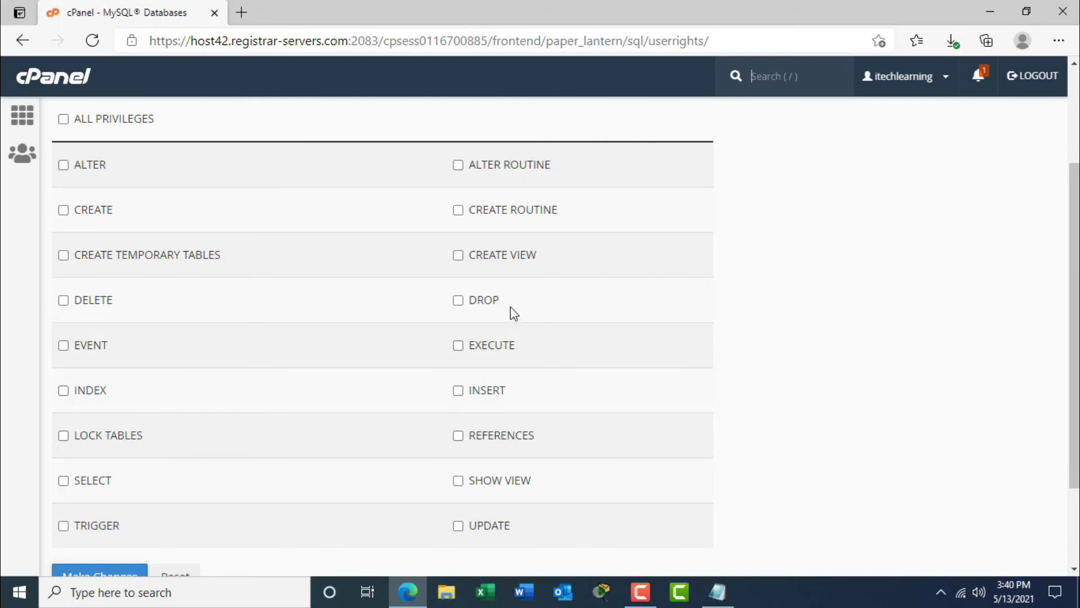
drag(1065, 337, 1068, 242)
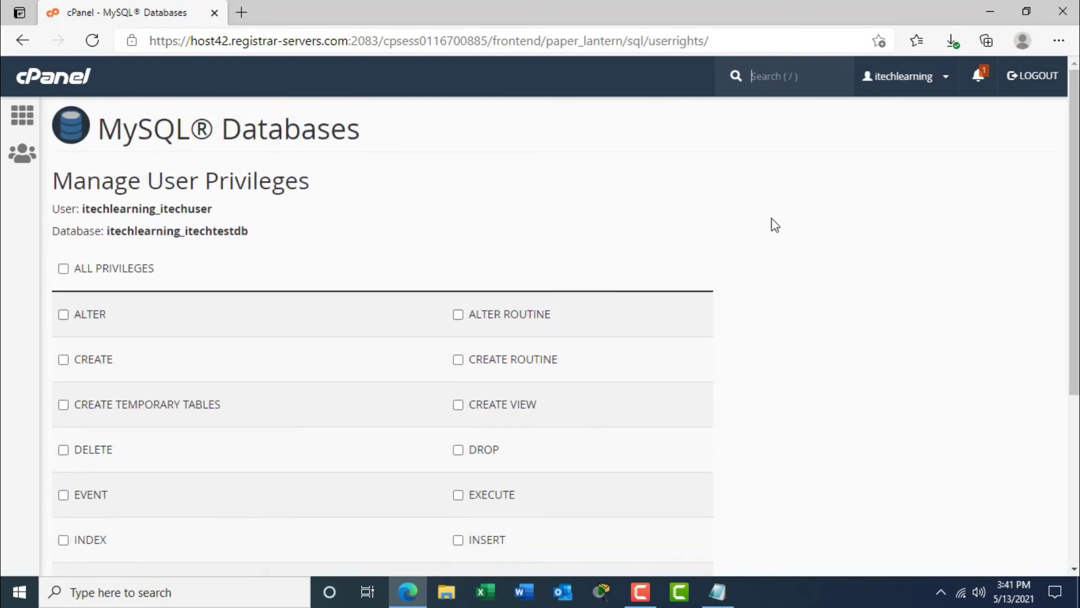
click(63, 269)
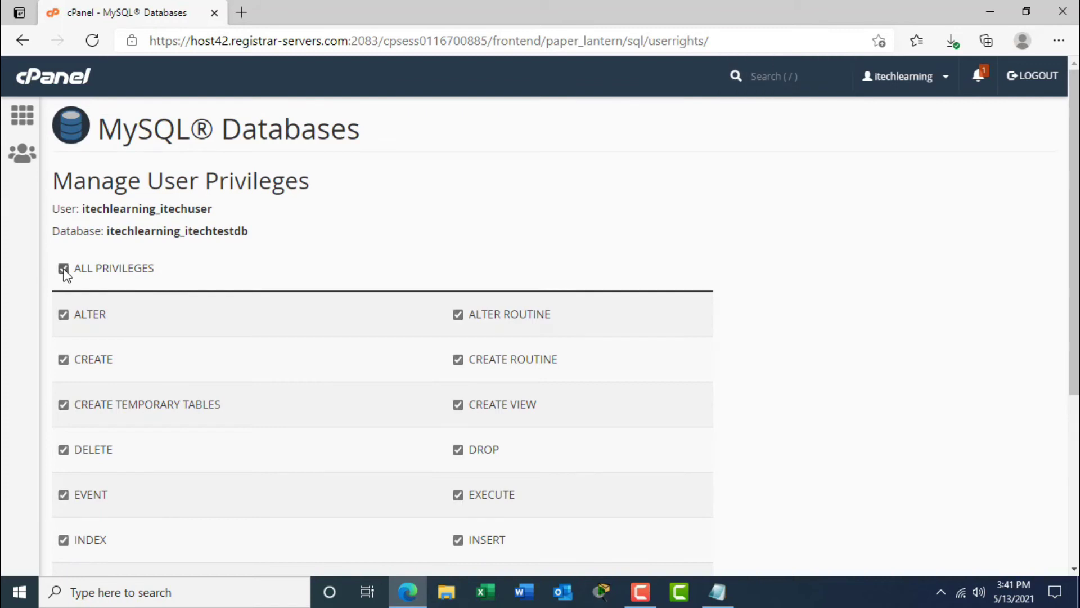
drag(1073, 319, 1073, 468)
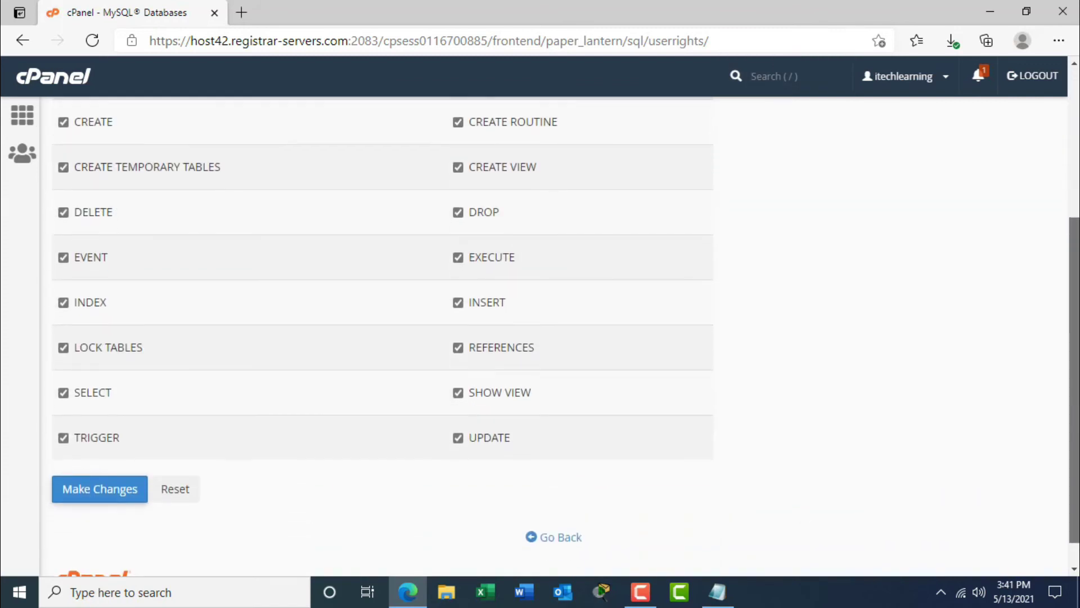
click(95, 497)
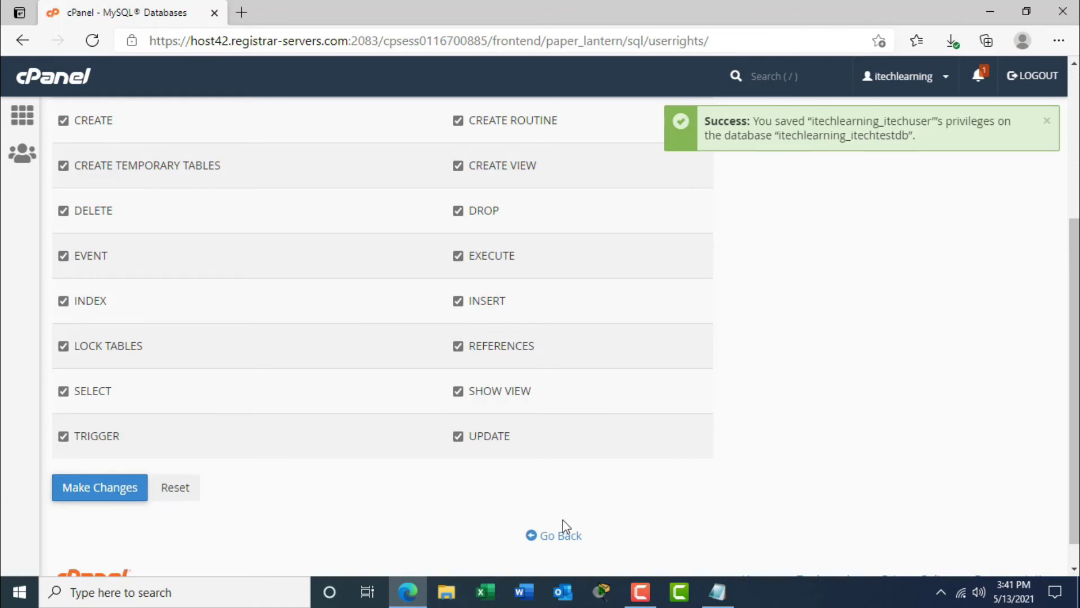
click(559, 535)
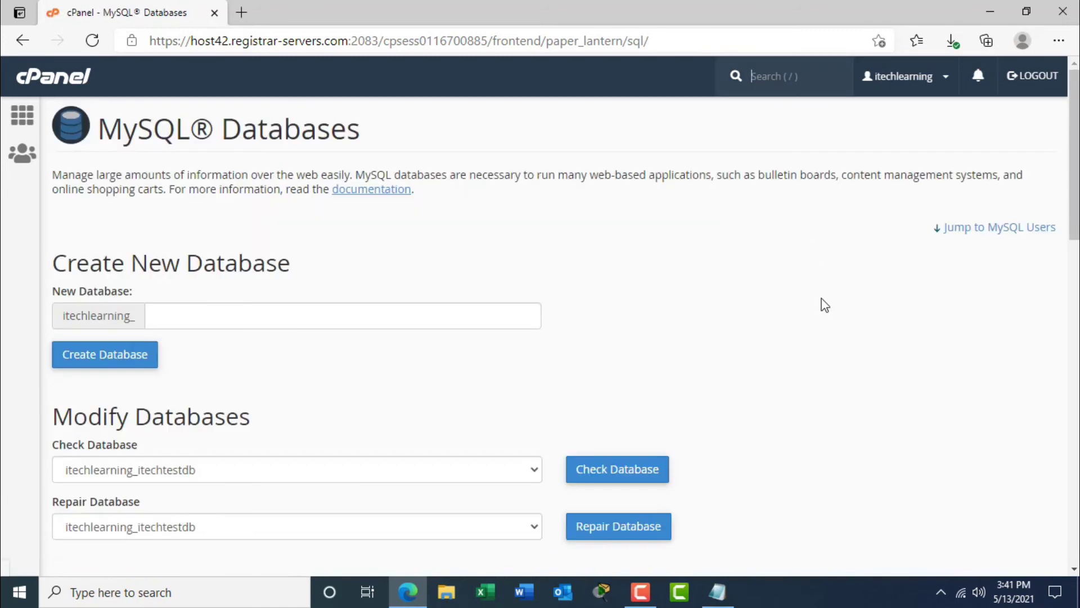
scroll(824, 304, down, 8)
scroll(562, 337, down, 2)
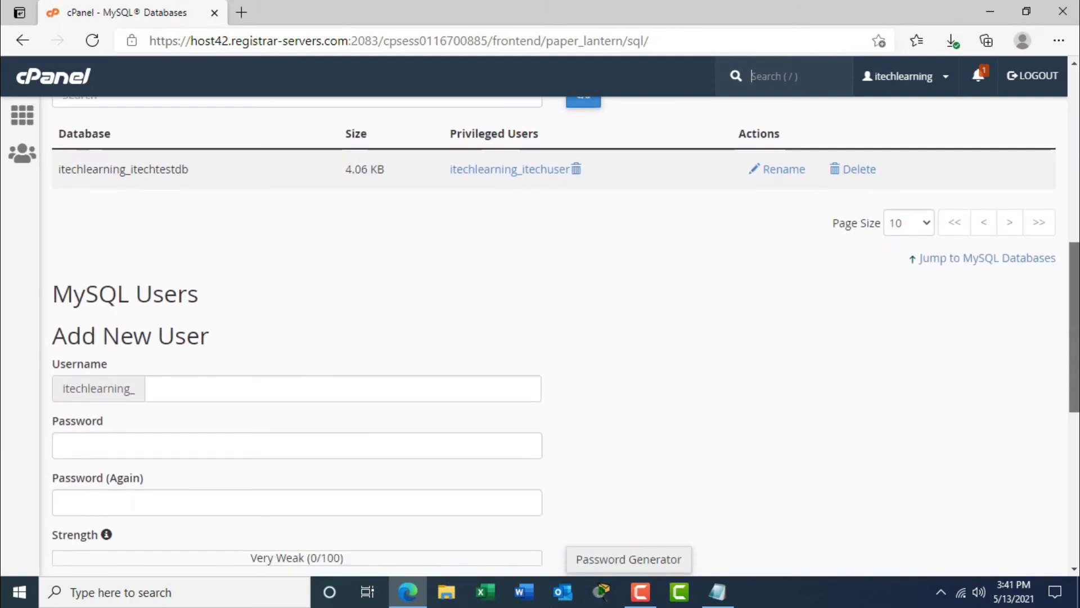
drag(64, 169, 208, 185)
click(441, 173)
drag(442, 173, 564, 178)
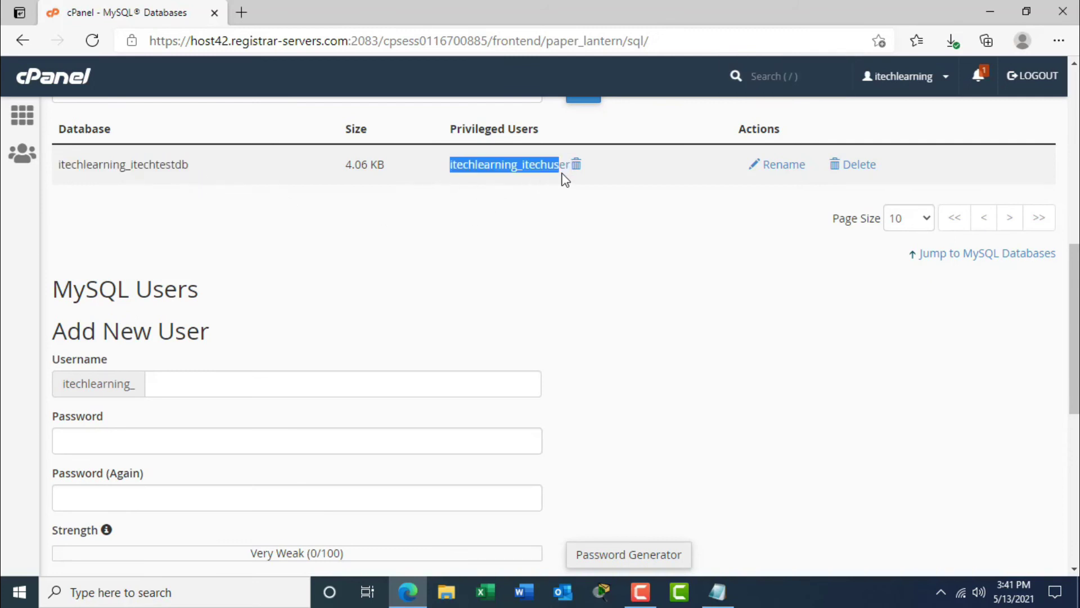
click(682, 259)
click(717, 592)
click(639, 210)
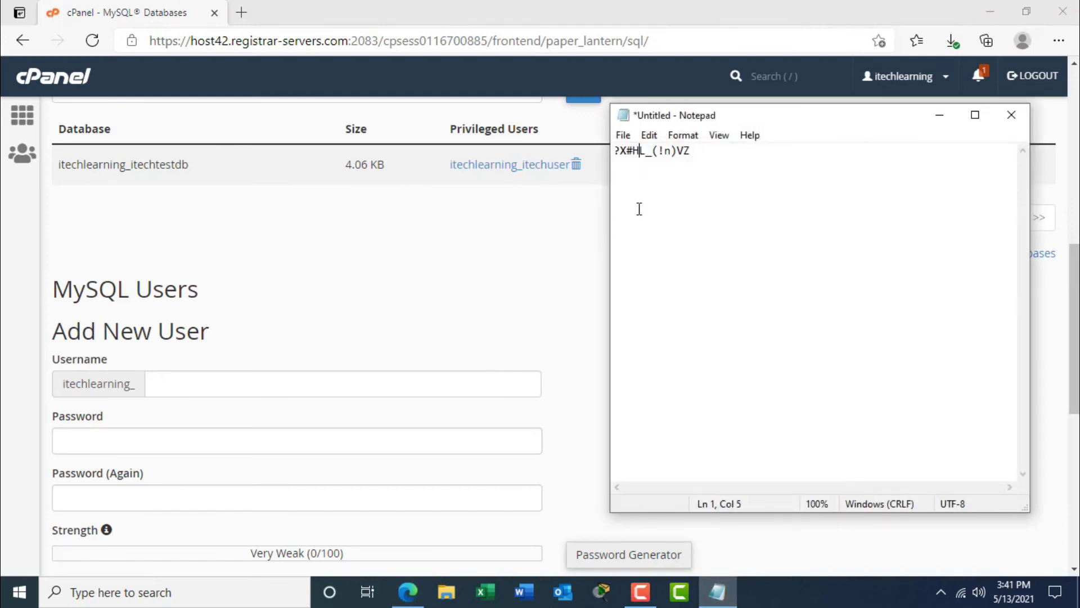
drag(688, 167, 633, 163)
click(939, 116)
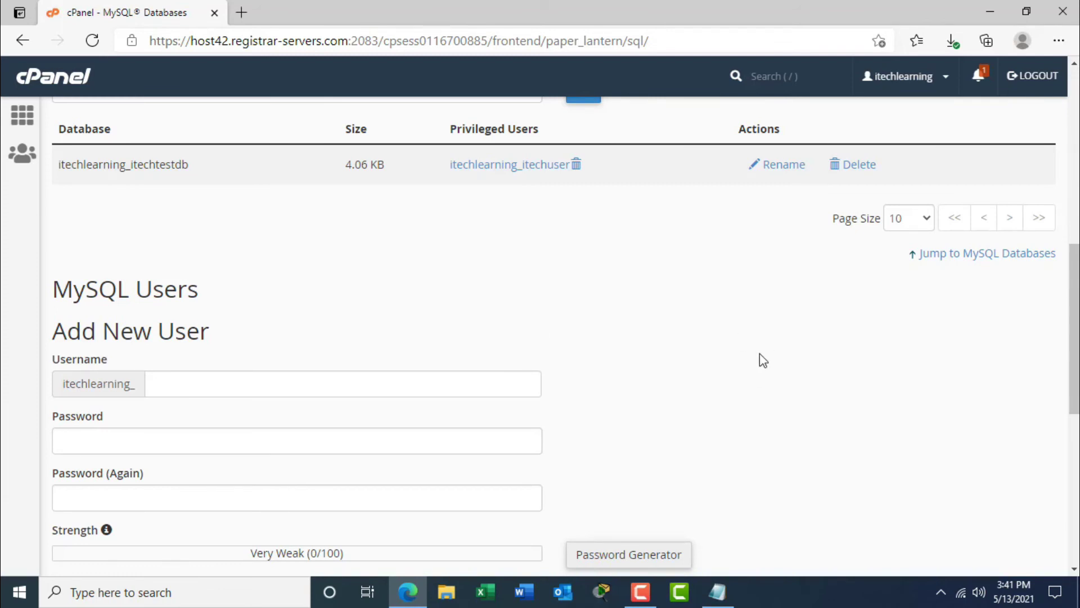
drag(1075, 333, 1074, 310)
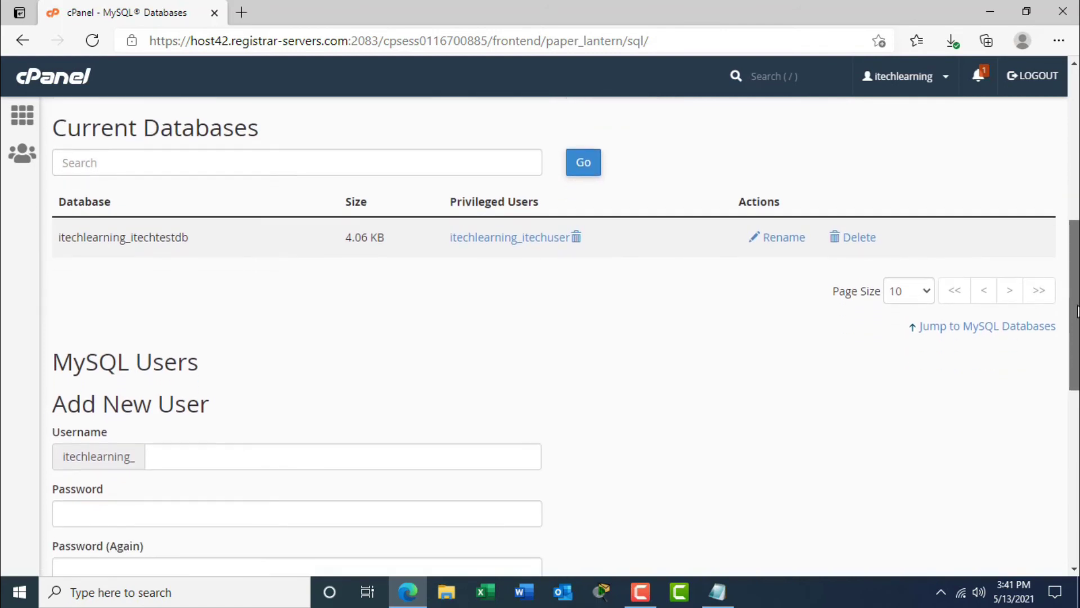
Load itechlearning.tech in a new Edge tab.
click(241, 13)
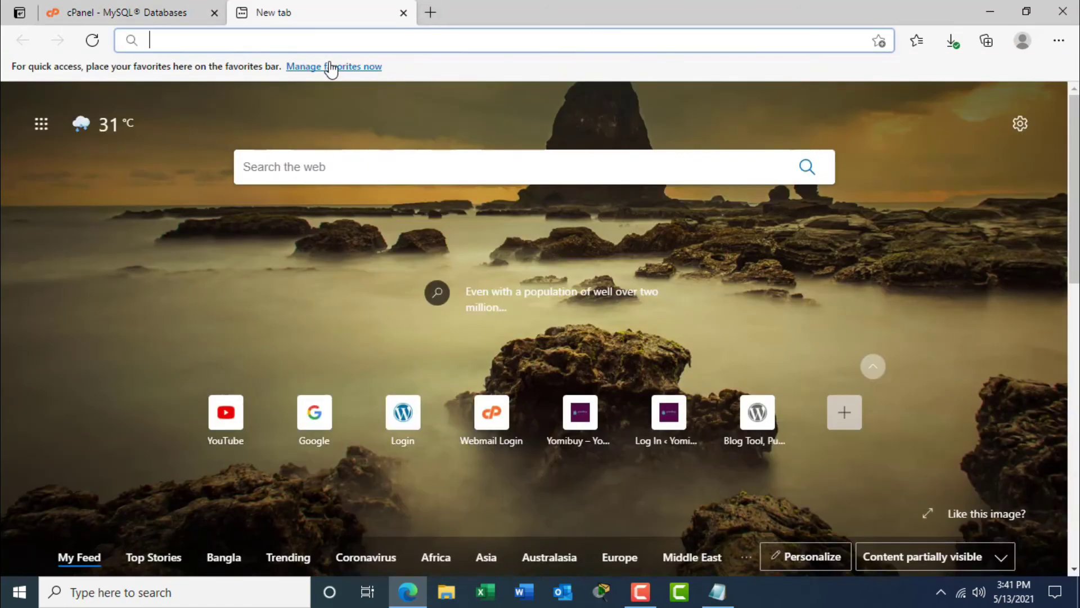
text(itech)
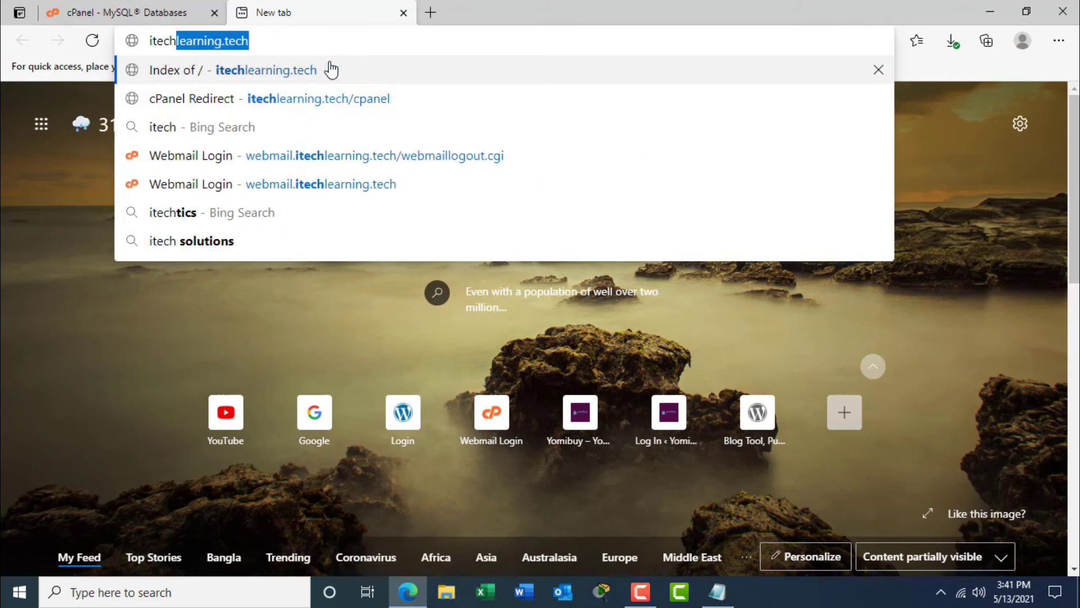
key(End)
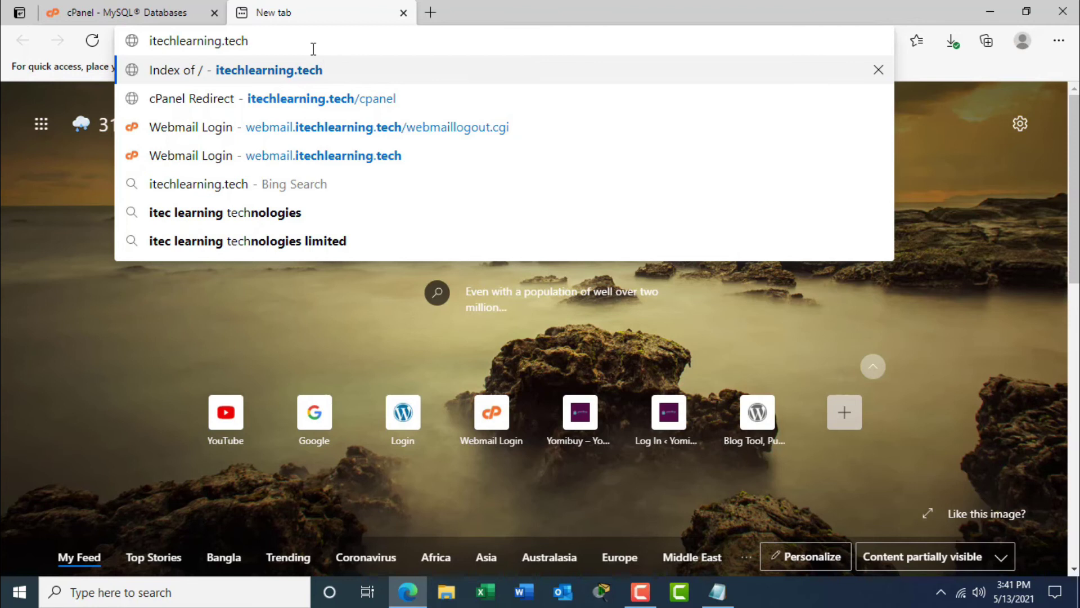
key(Return)
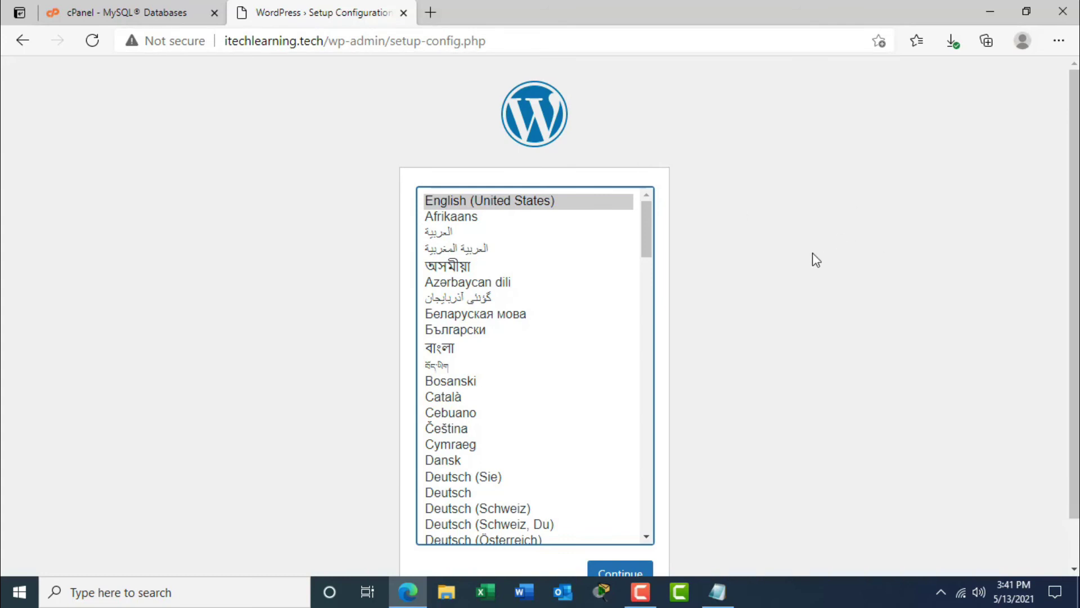
Choose English (United States) as the WordPress setup language and continue.
scroll(1074, 227, down, 2)
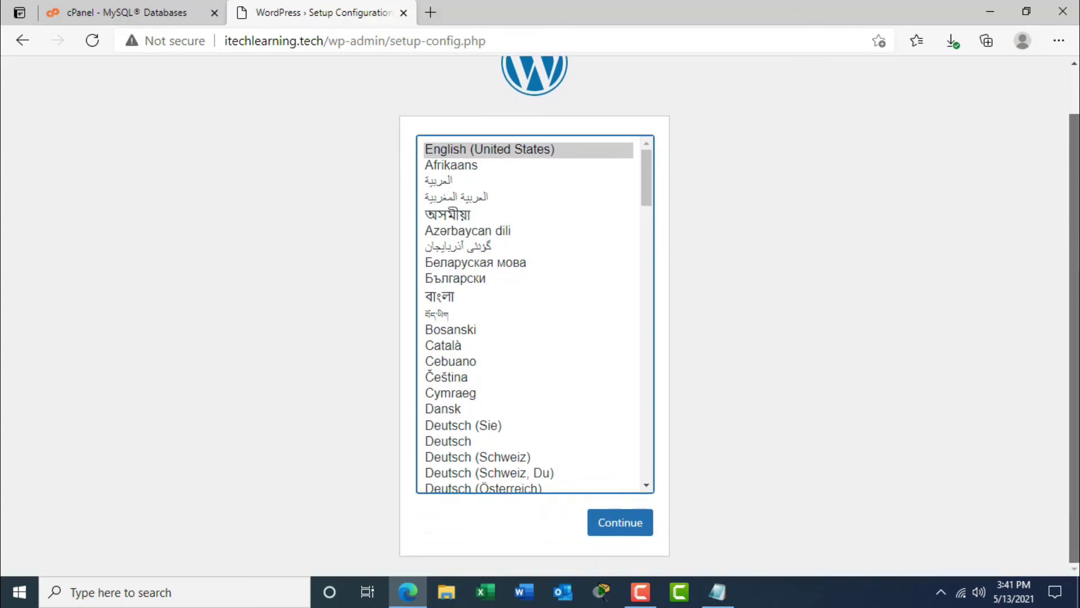
scroll(1075, 277, up, 2)
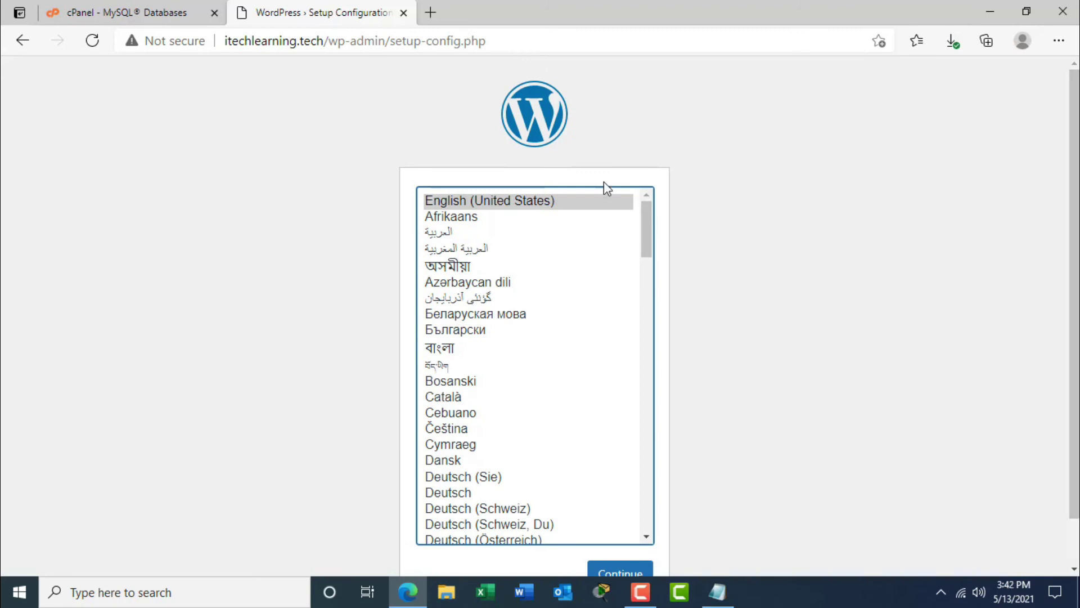
drag(1076, 298, 1076, 335)
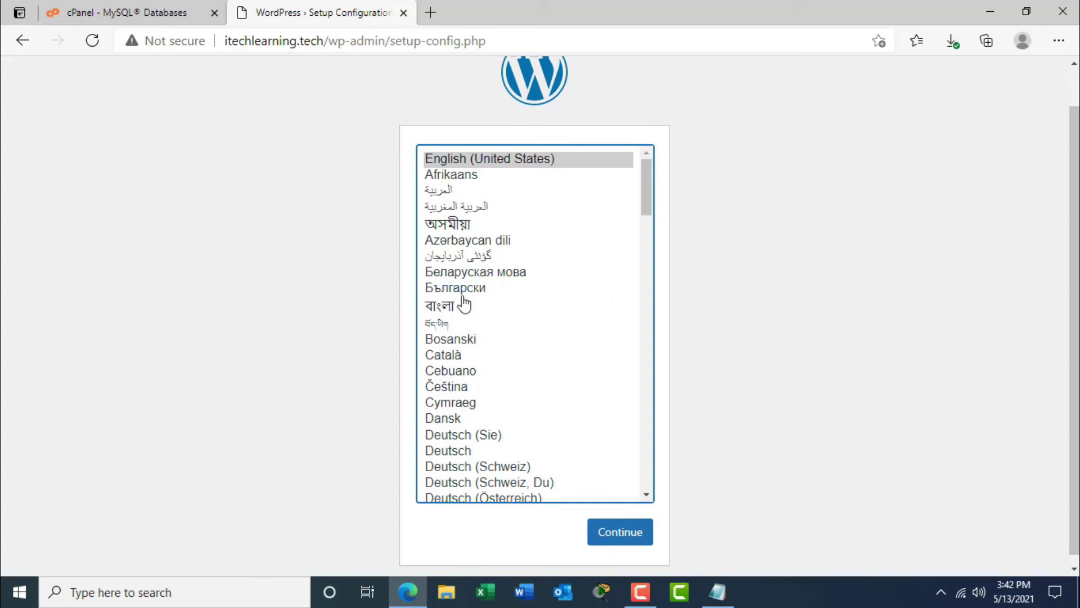
click(445, 307)
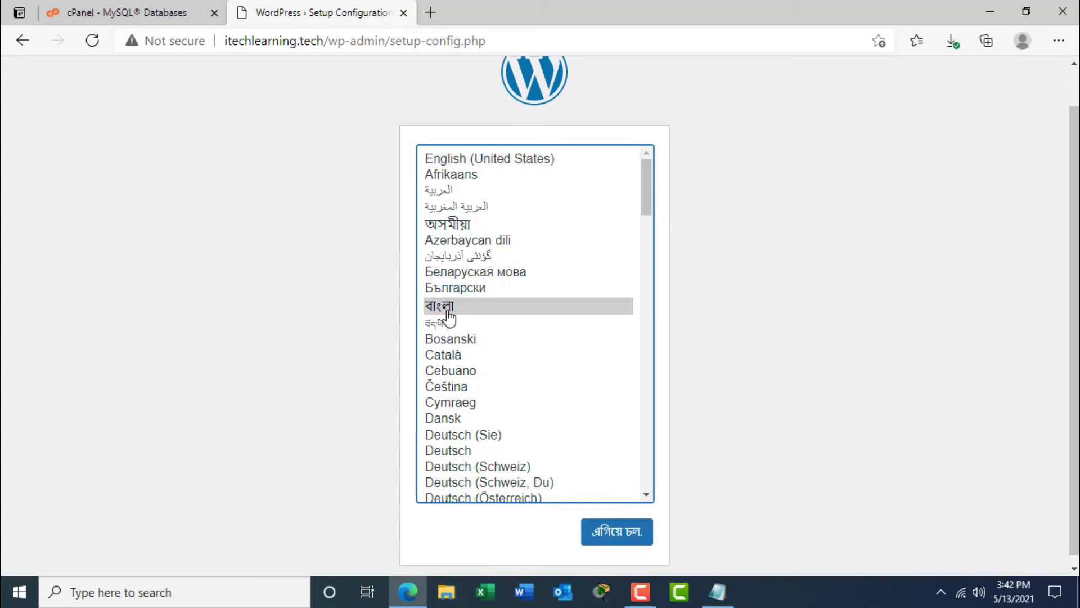
click(493, 163)
click(606, 539)
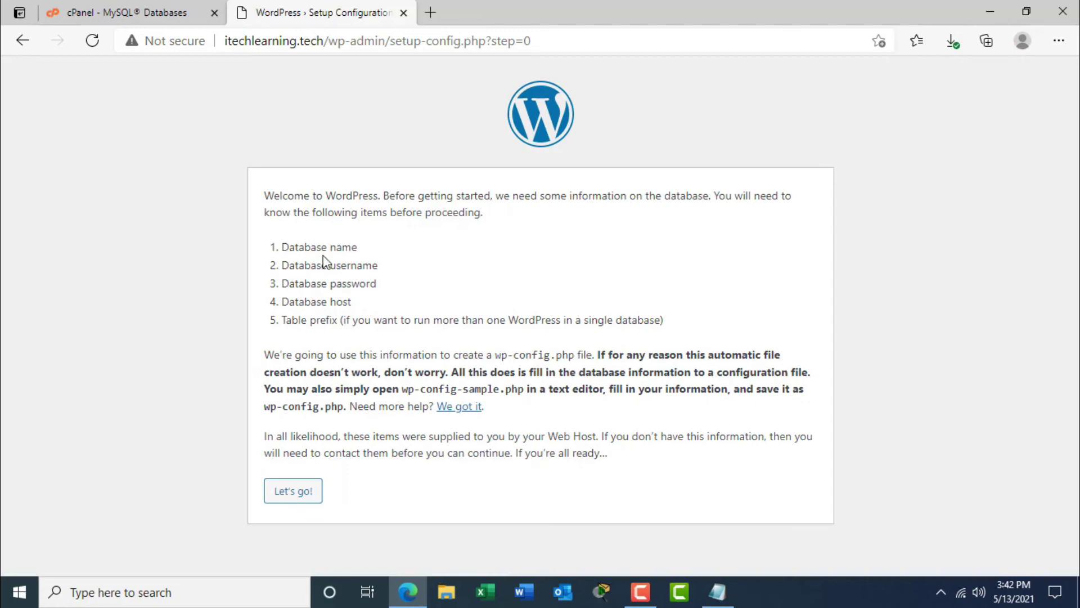
Review the database name, username, password, host and table prefix requirements, then choose Let's go!
drag(282, 247, 350, 248)
drag(289, 265, 375, 260)
drag(282, 284, 376, 286)
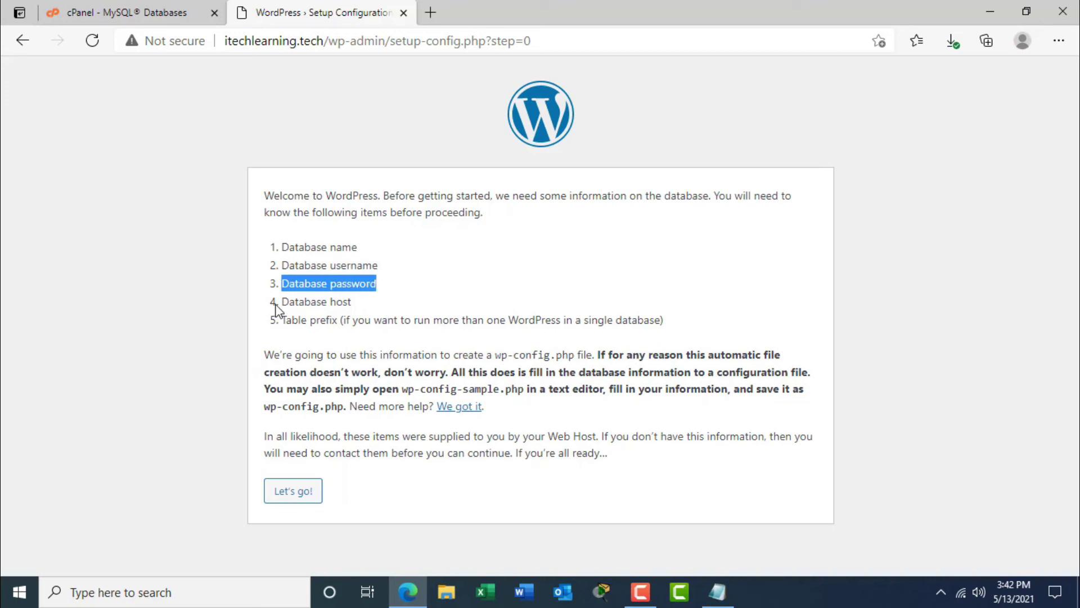
drag(282, 301, 366, 299)
drag(282, 320, 338, 318)
click(460, 320)
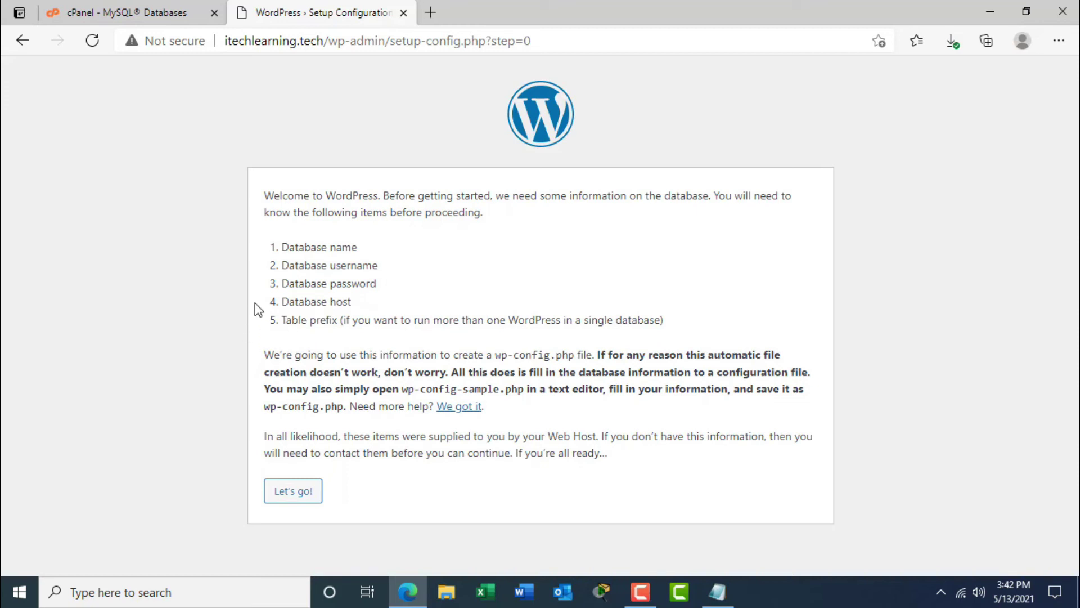
triple_click(286, 309)
click(306, 314)
drag(282, 304, 672, 321)
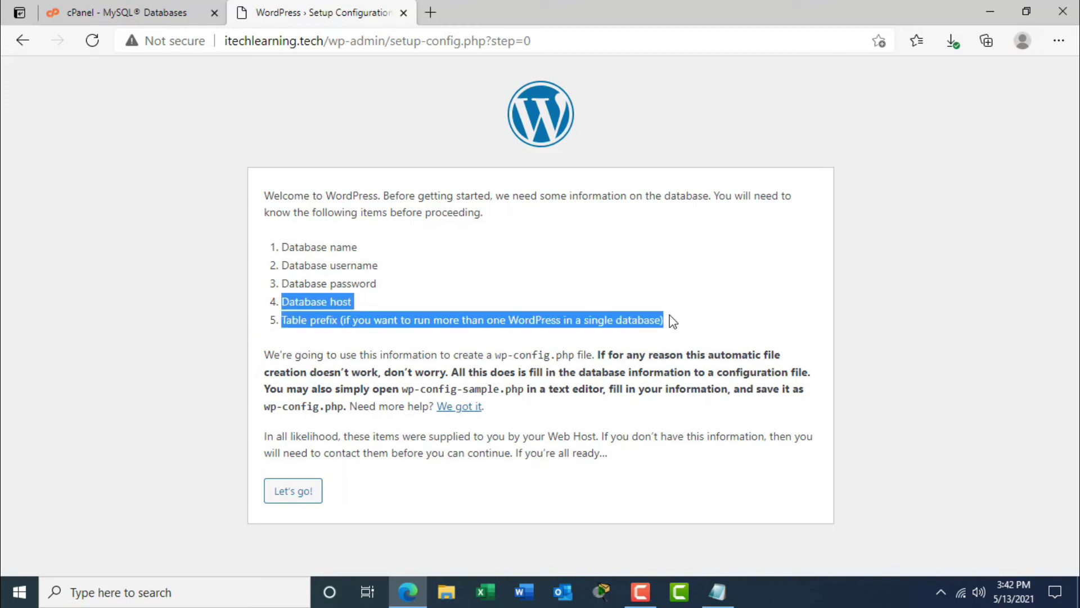
click(489, 324)
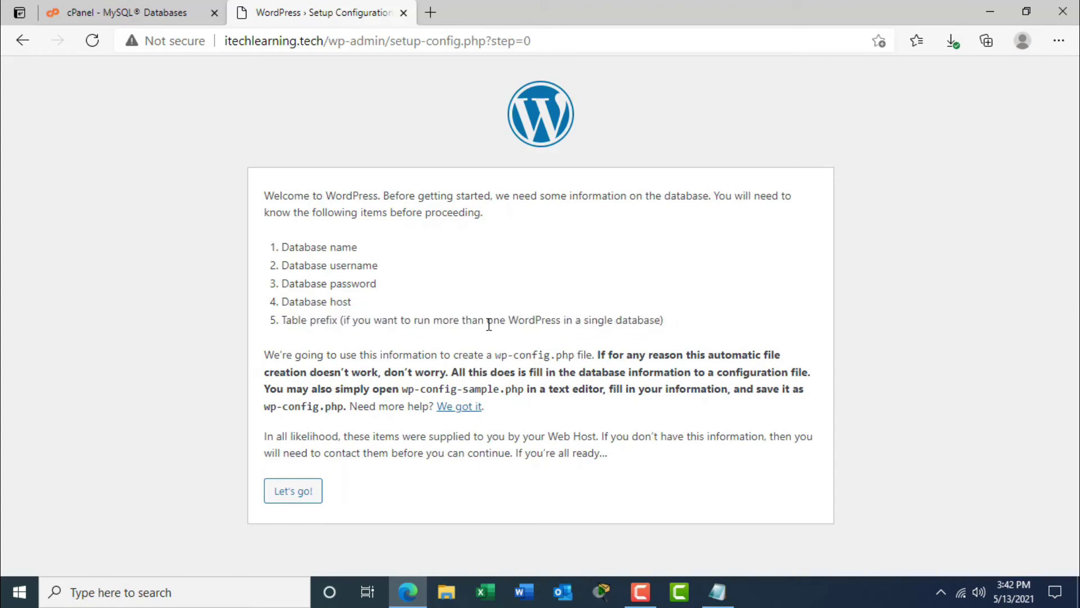
click(302, 499)
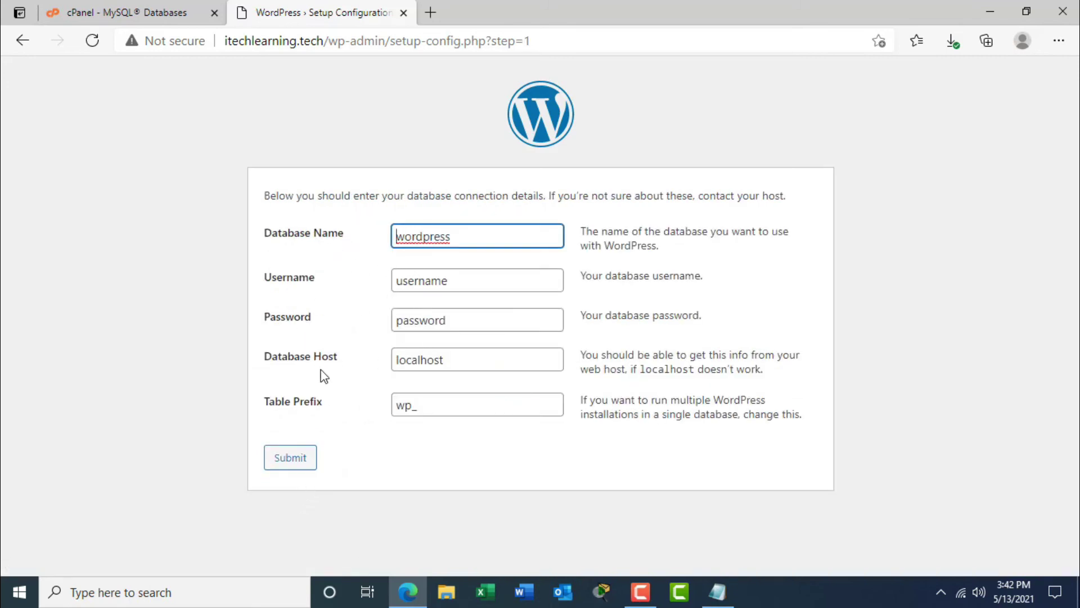
Replace the wordpress placeholder with the database name itechlearning_itechtestdb copied from cPanel.
click(449, 408)
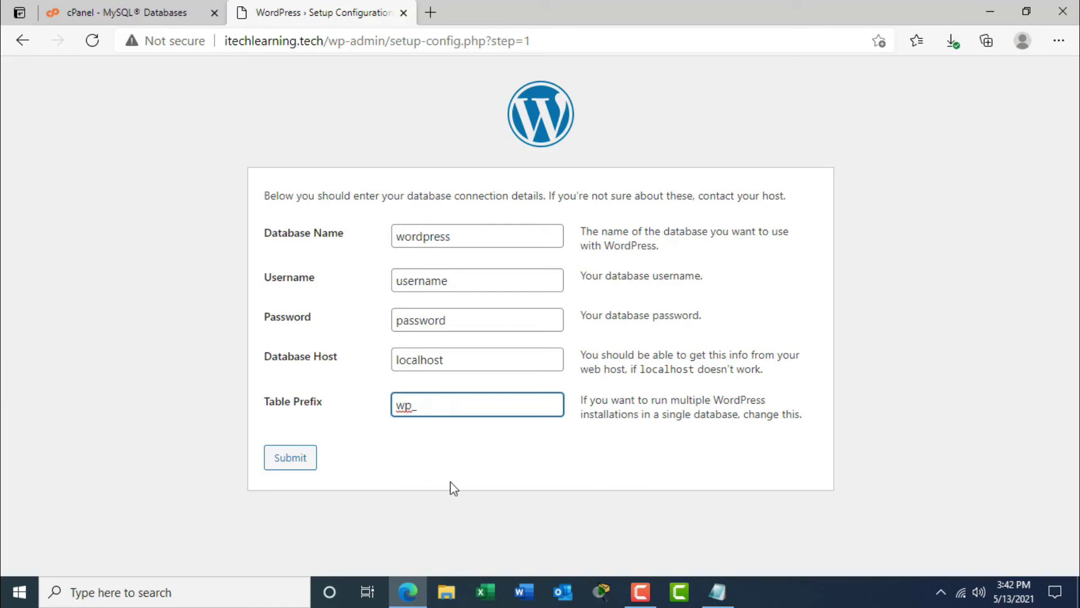
click(469, 409)
double_click(476, 238)
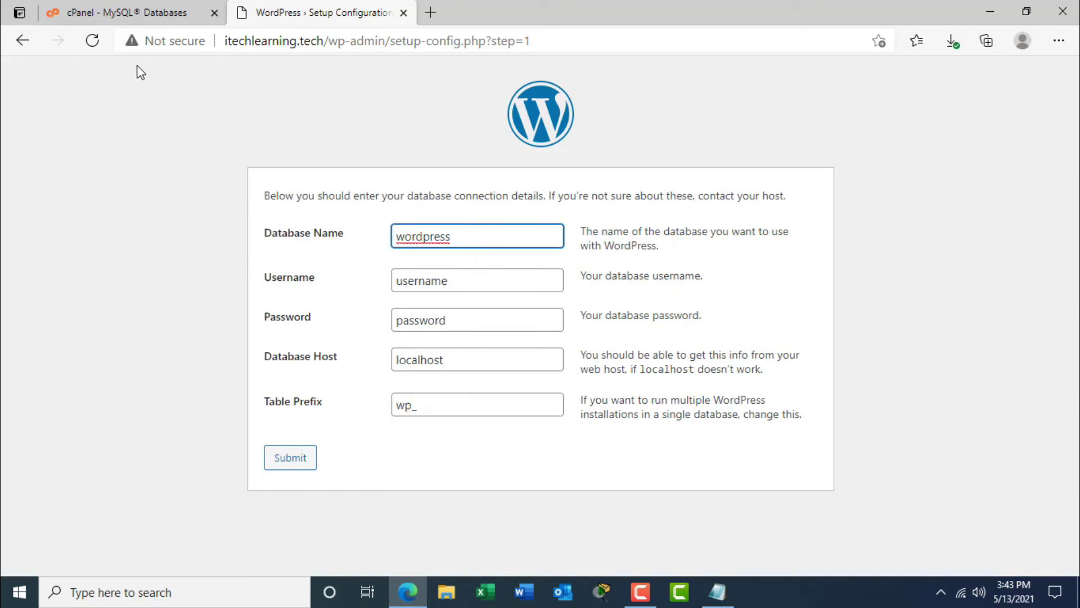
click(135, 13)
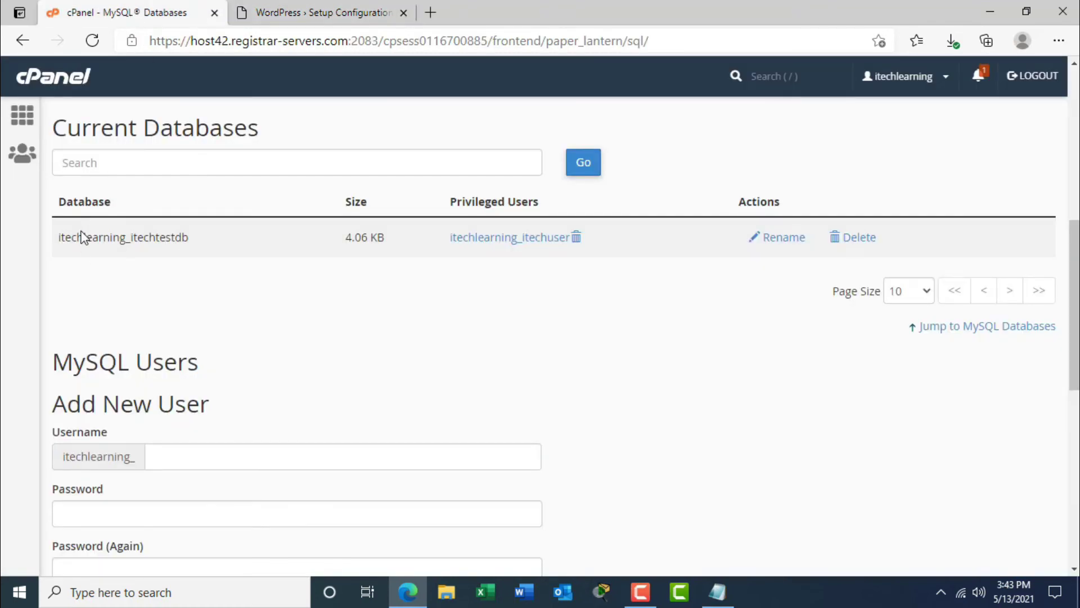
drag(61, 239, 182, 238)
key(ctrl+c)
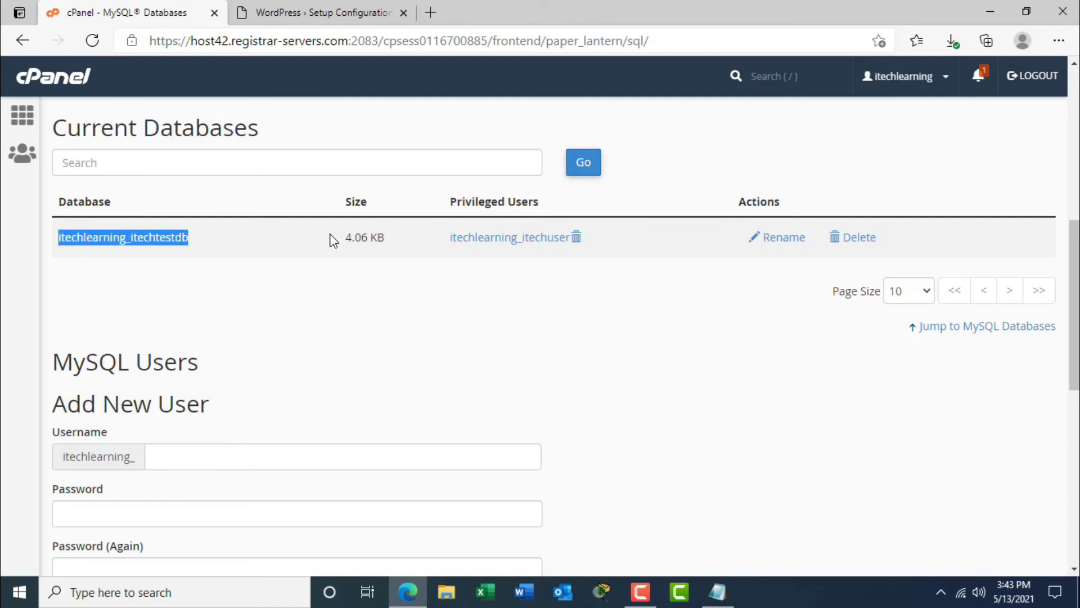
click(337, 5)
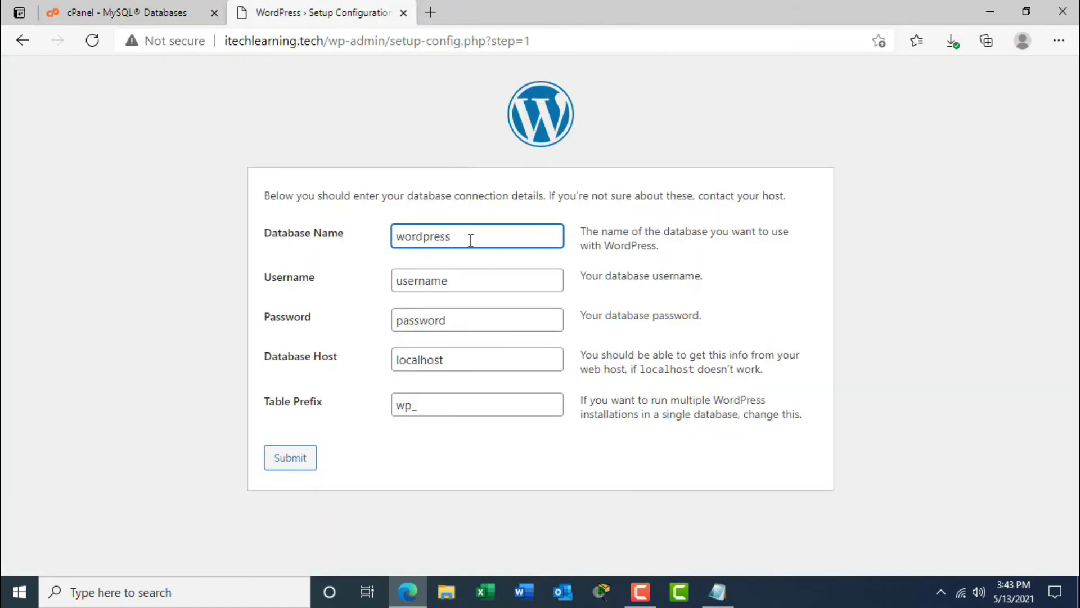
drag(471, 239, 390, 237)
key(ctrl+v)
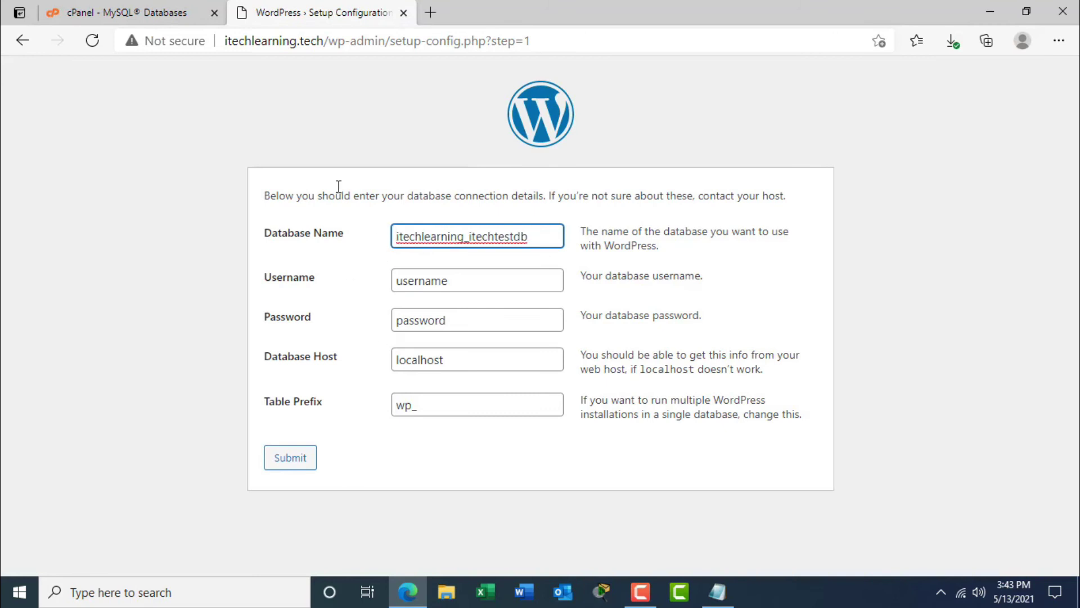
Fill Username with the database user copied from cPanel, removing the stray leading space.
click(169, 12)
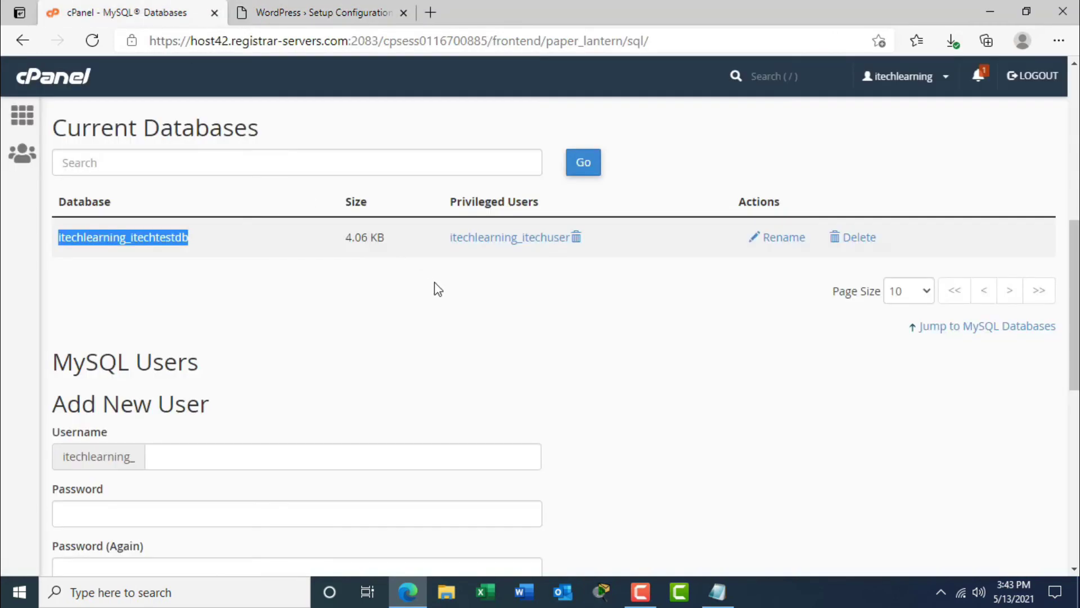
click(449, 241)
drag(450, 242, 570, 240)
key(ctrl+c)
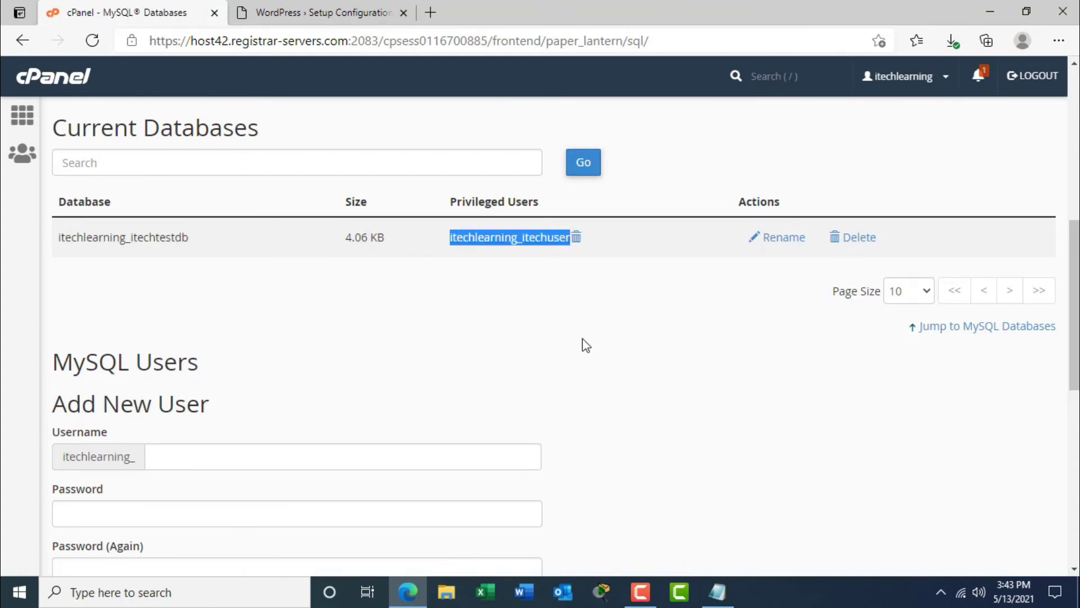
click(315, 13)
key(Tab)
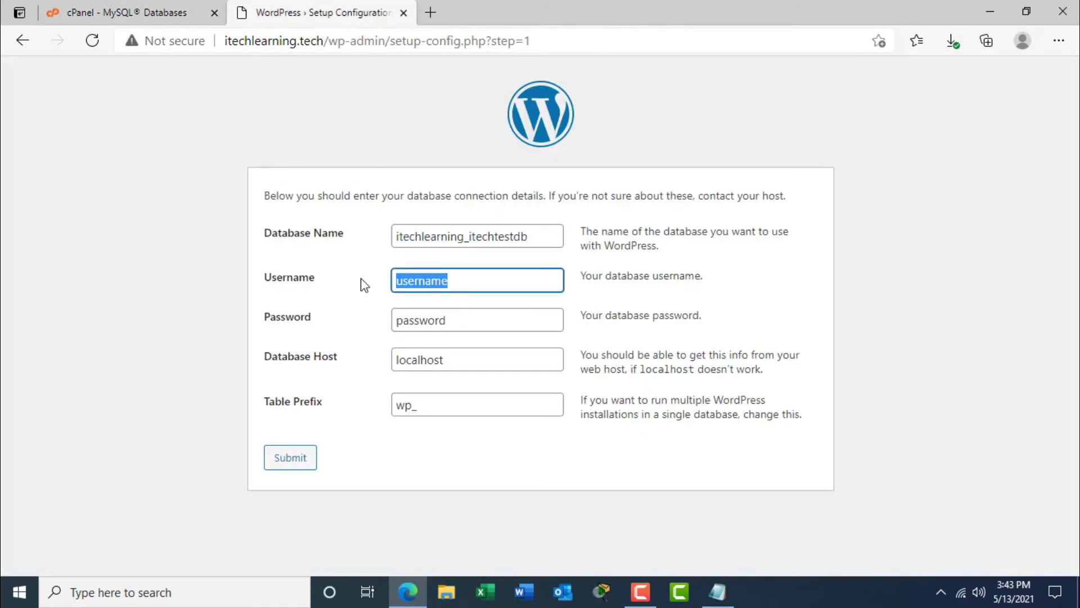
key(ctrl+v)
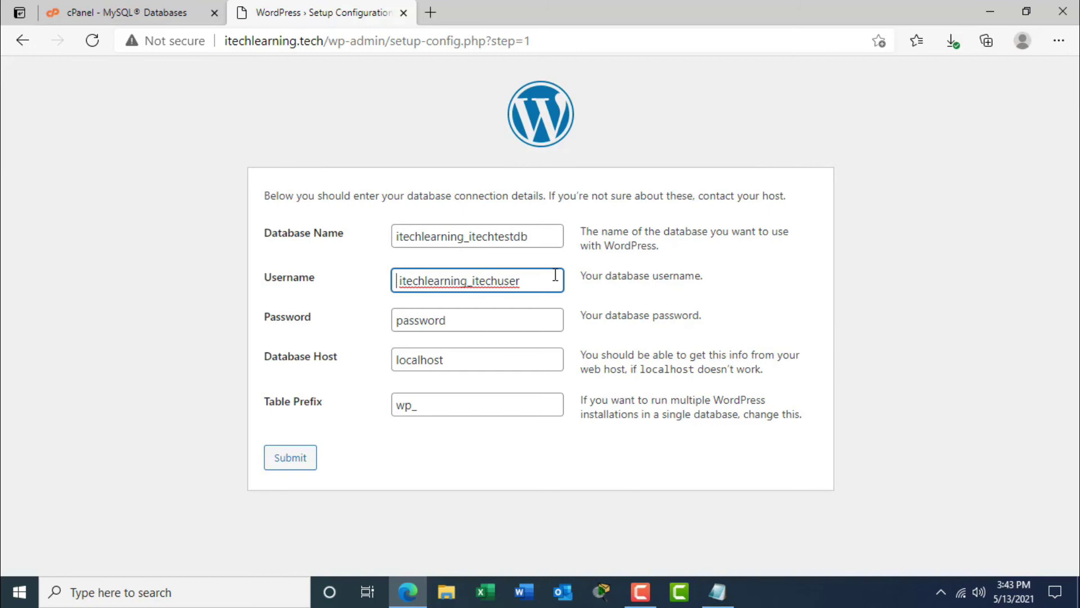
key(Home)
key(Delete)
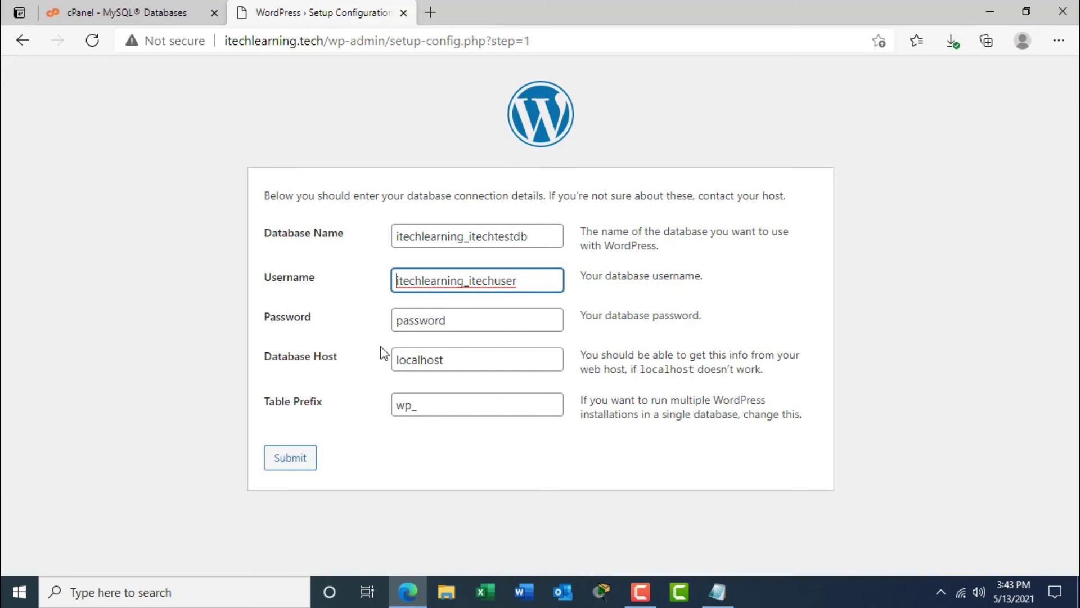
click(313, 323)
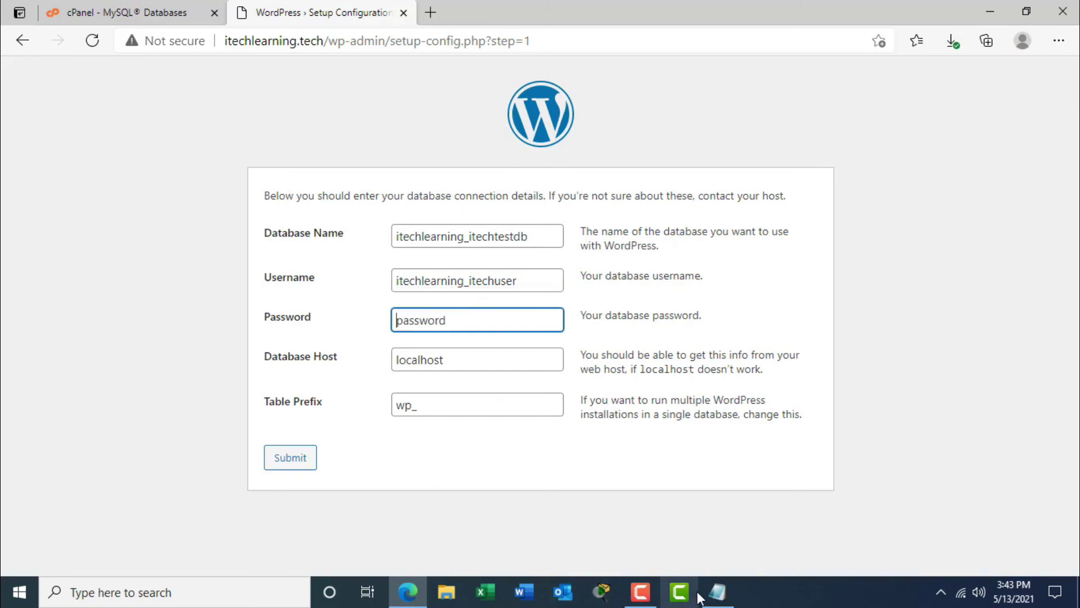
Paste the database password saved in Notepad into the Password field.
click(717, 592)
click(715, 213)
drag(701, 155, 609, 153)
key(ctrl+c)
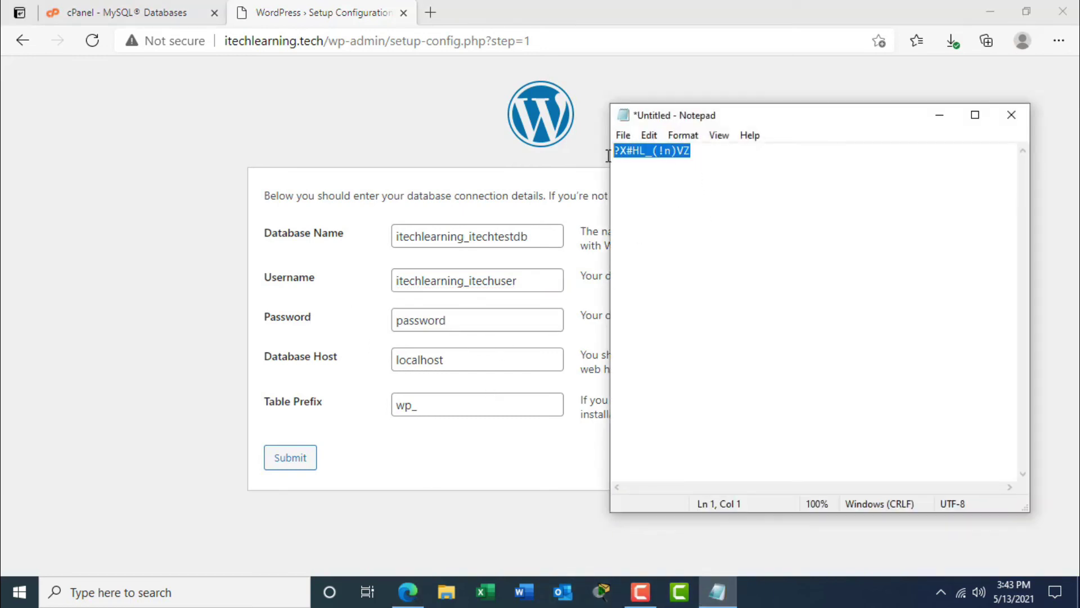
click(939, 116)
double_click(401, 320)
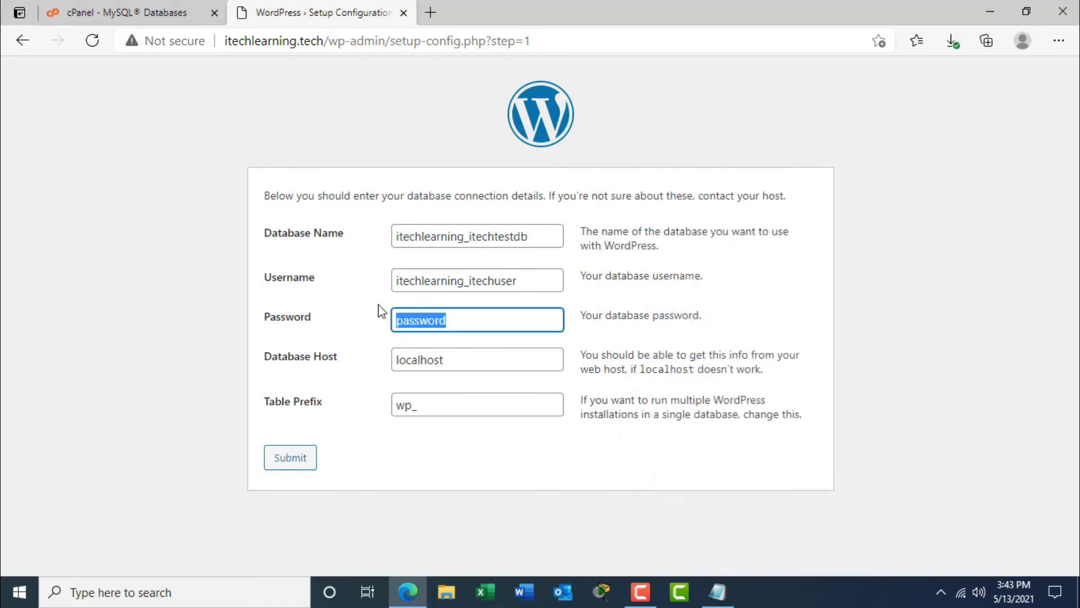
key(ctrl+v)
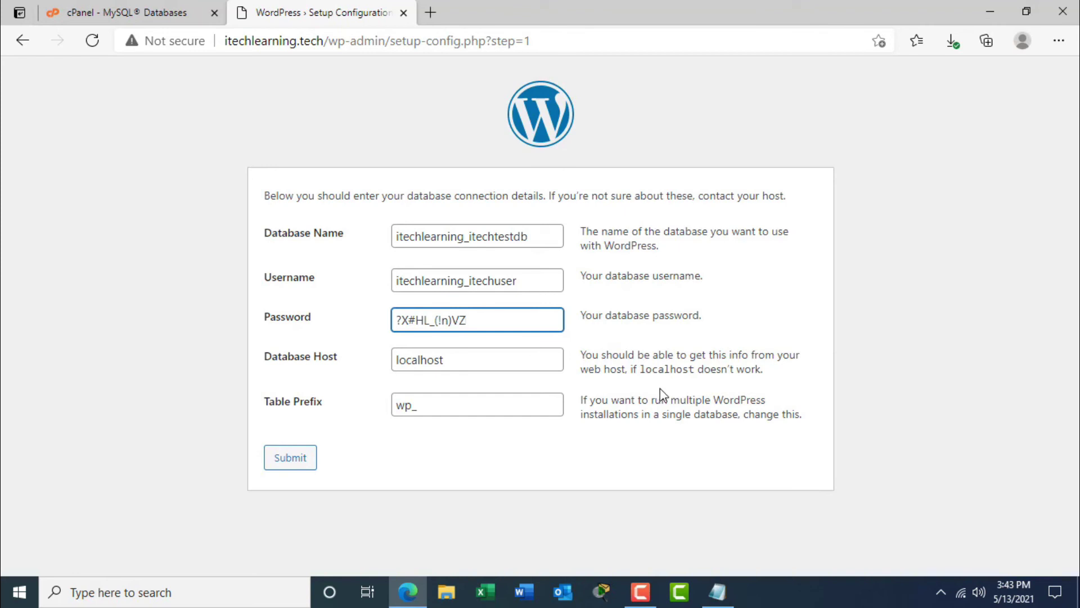
Keep localhost and wp_, submit the connection details, and run the installation.
click(492, 364)
double_click(437, 360)
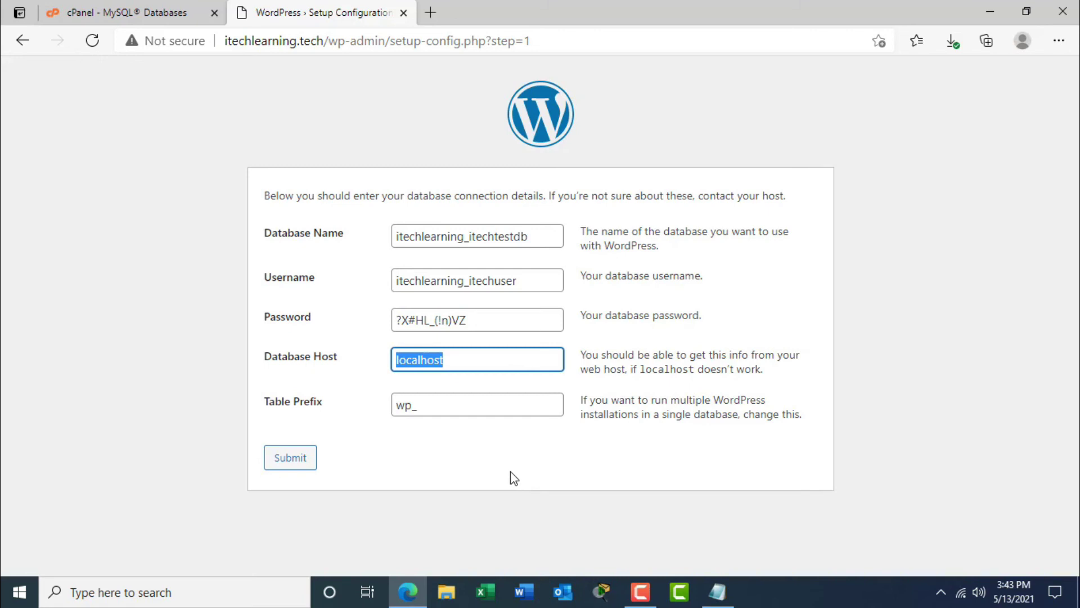
click(445, 406)
click(295, 464)
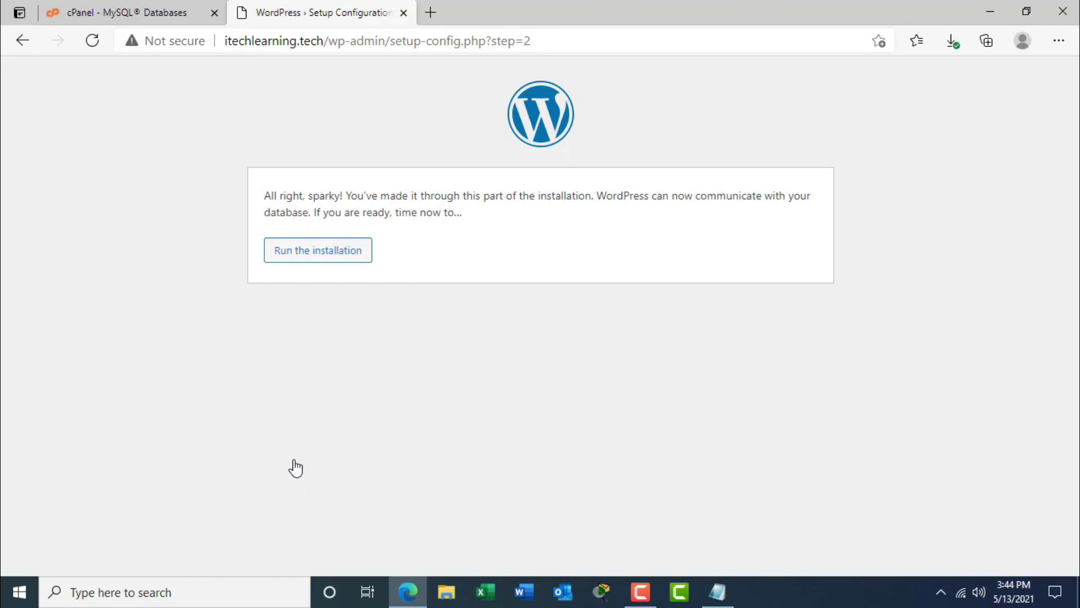
click(318, 251)
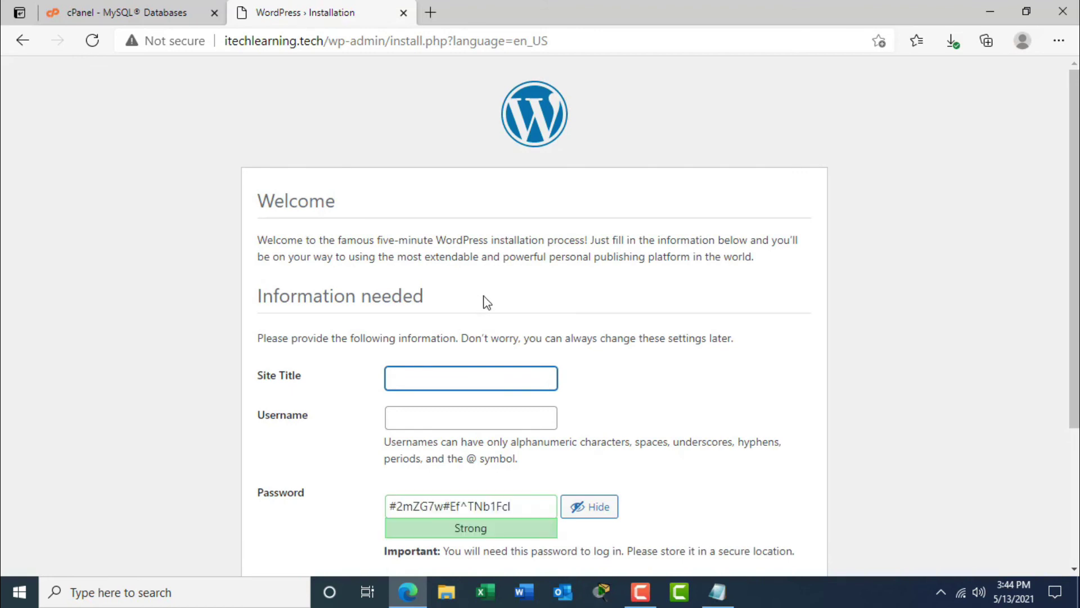
Enter iTech Learning as the Site Title.
scroll(1076, 230, down, 3)
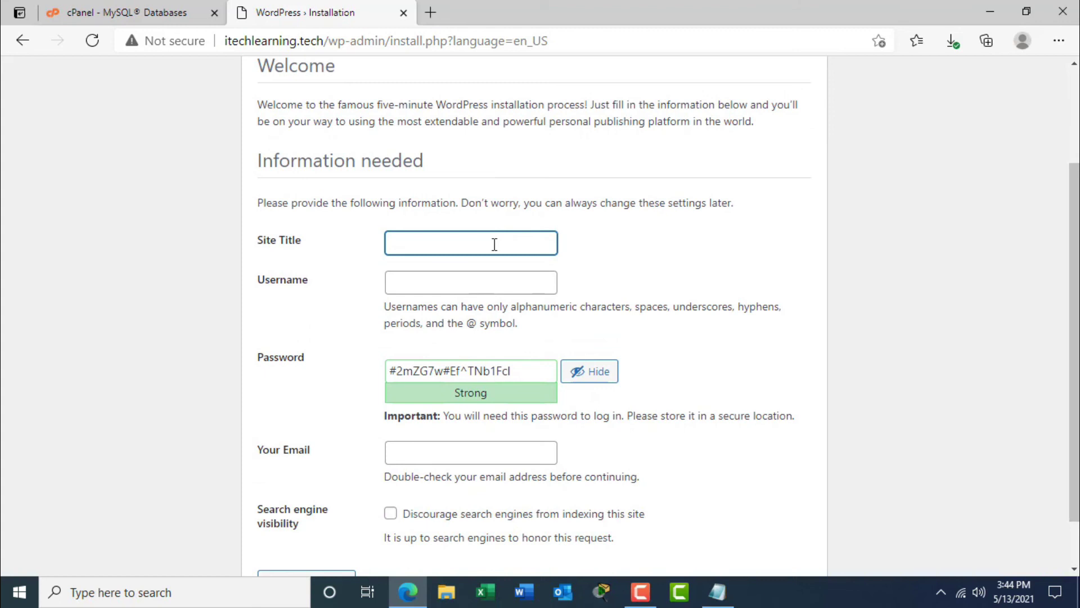
text(iTech Learning)
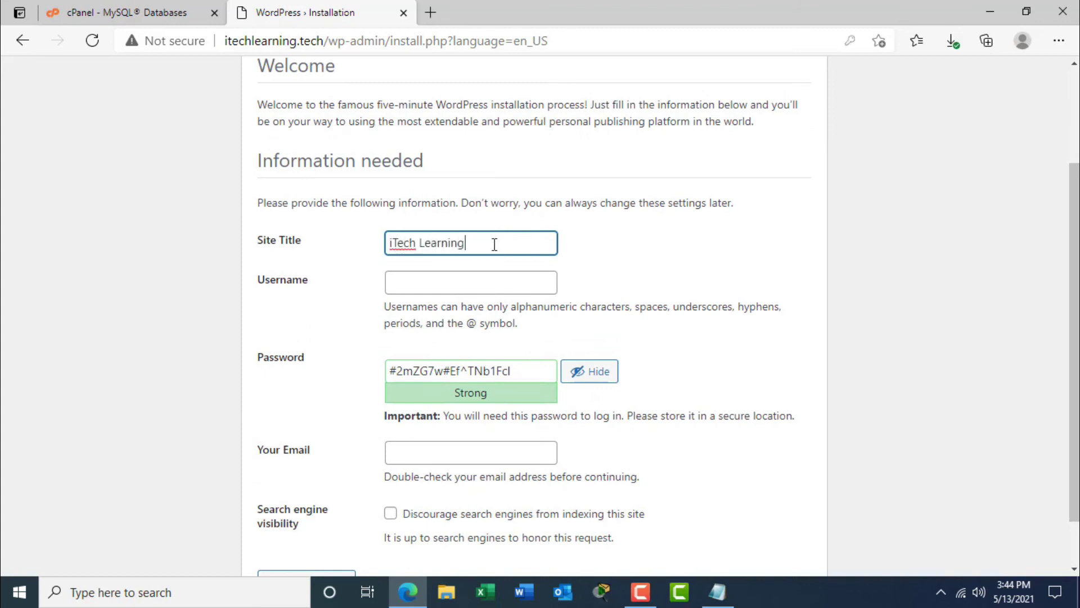
click(488, 288)
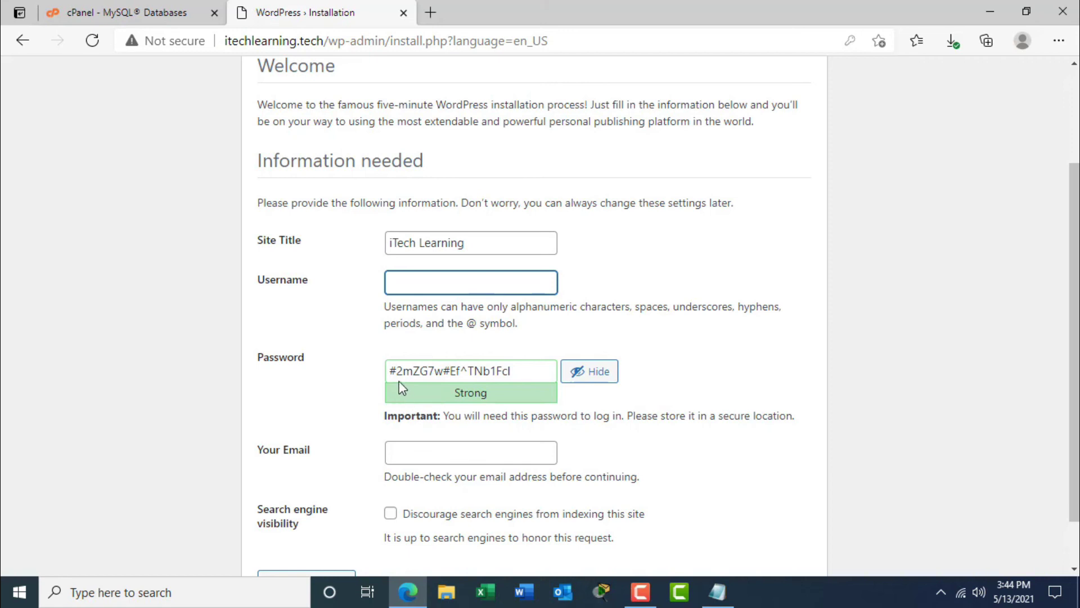
Copy the generated strong password onto a new line in the Notepad notes.
drag(530, 371, 383, 378)
click(433, 374)
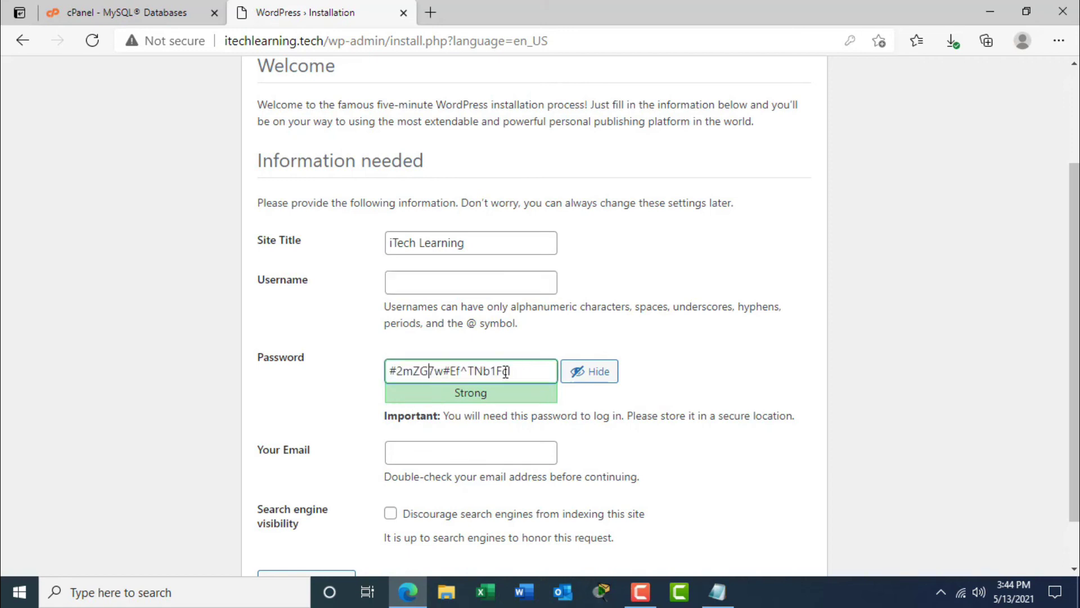
drag(511, 372, 388, 379)
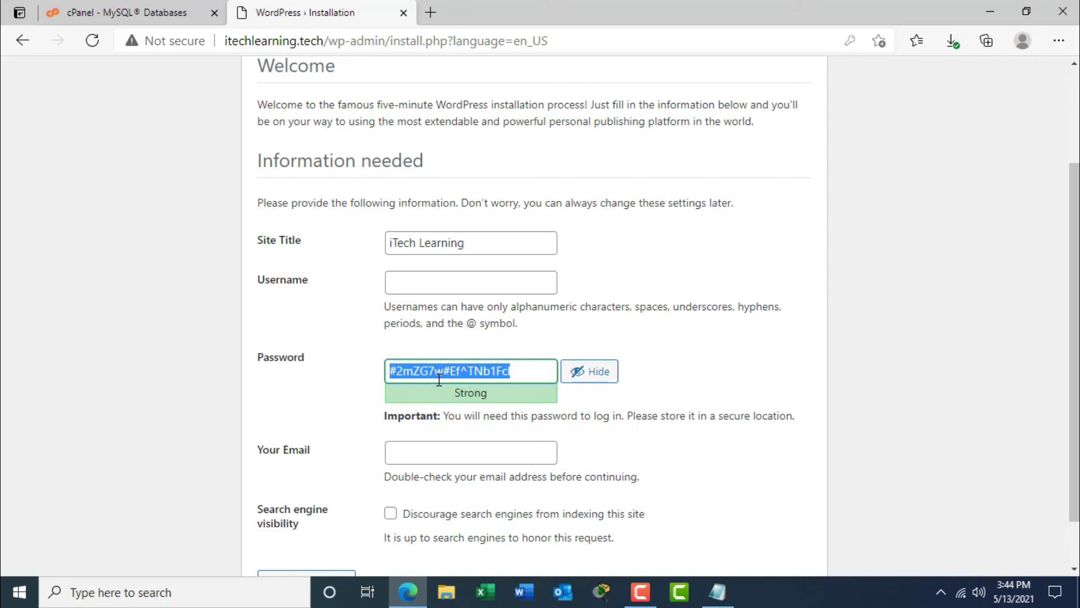
click(511, 375)
drag(529, 374, 378, 383)
key(ctrl+c)
click(735, 586)
click(740, 384)
key(Return)
key(Return)
key(ctrl+v)
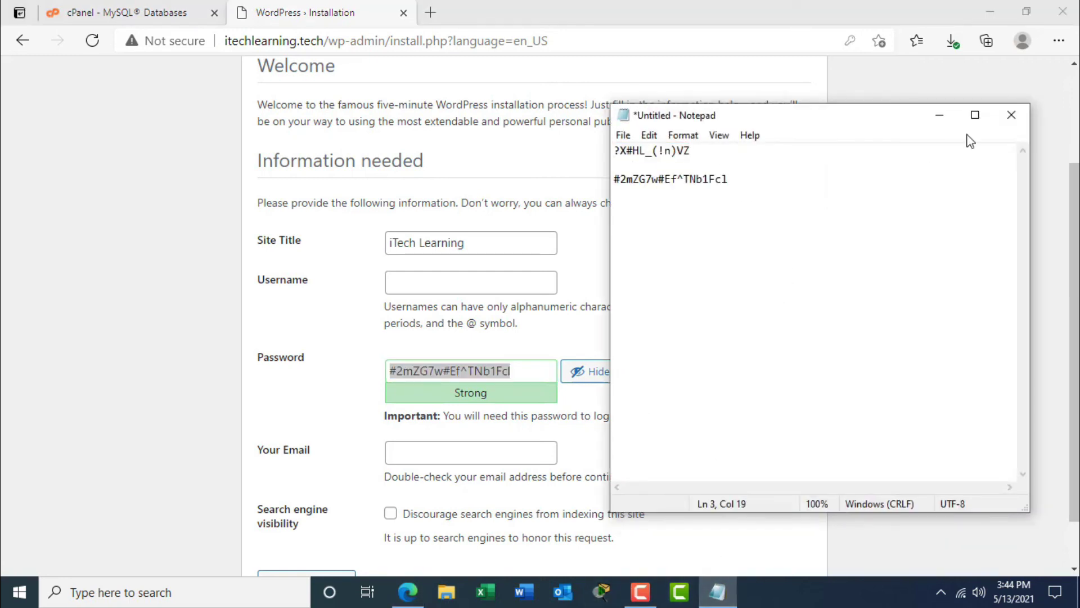
click(950, 119)
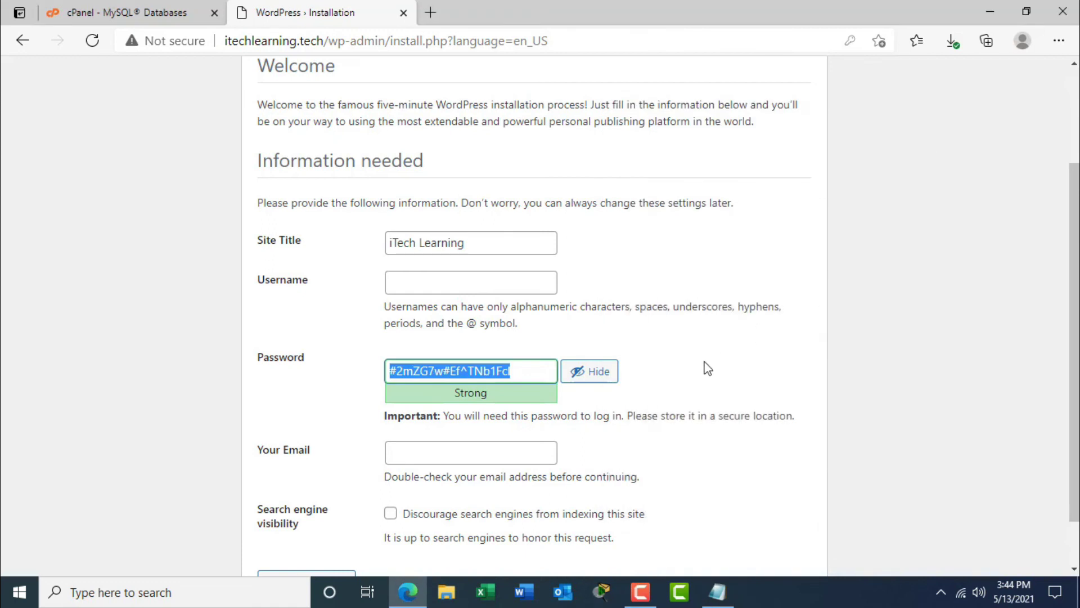
Enter webadmin as the admin username.
click(519, 285)
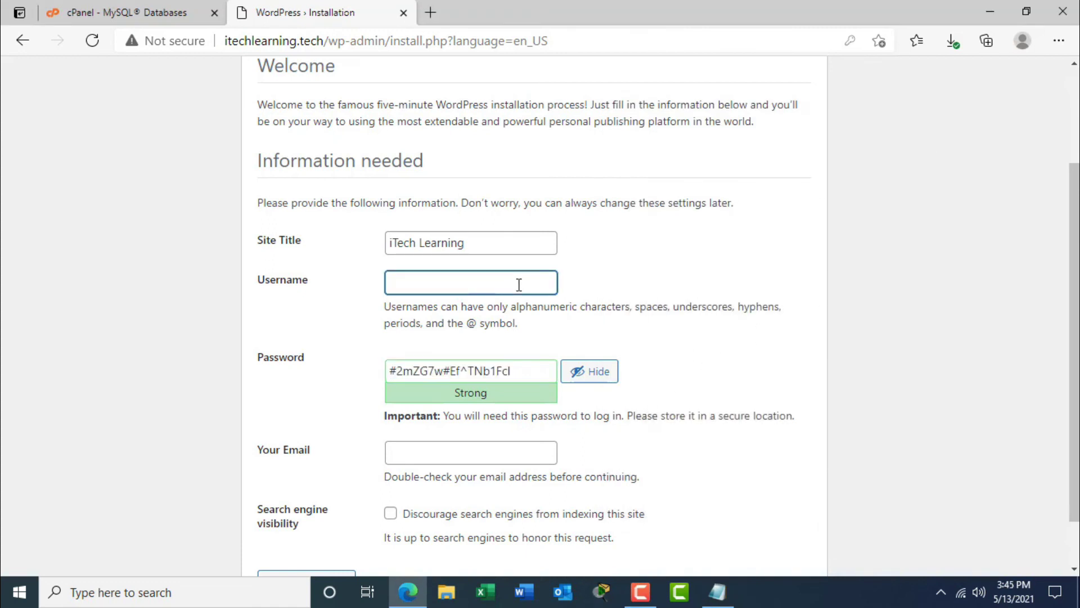
text(webadmin)
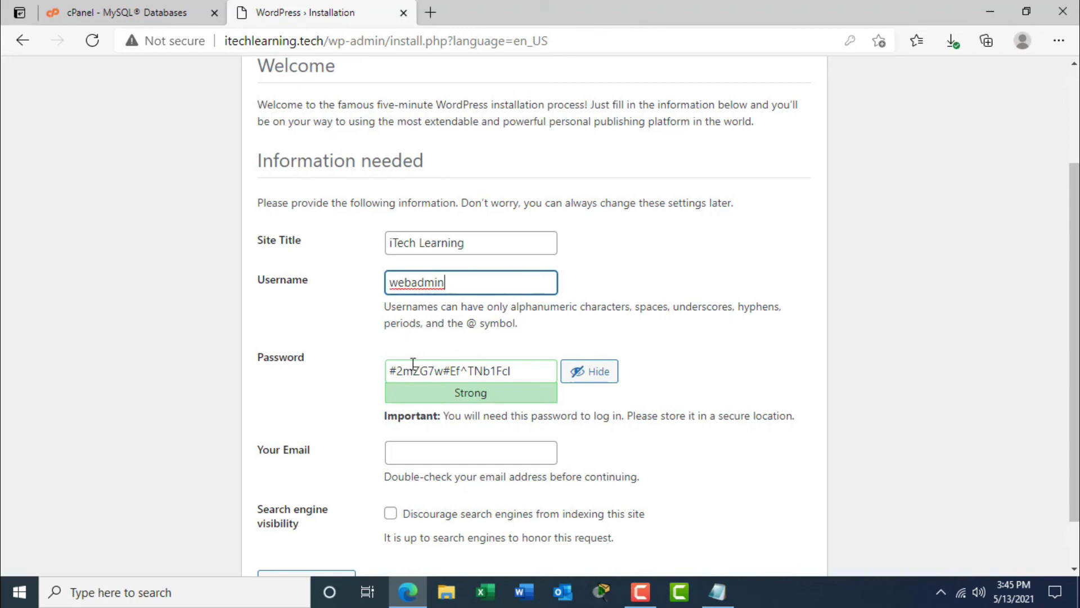
click(520, 376)
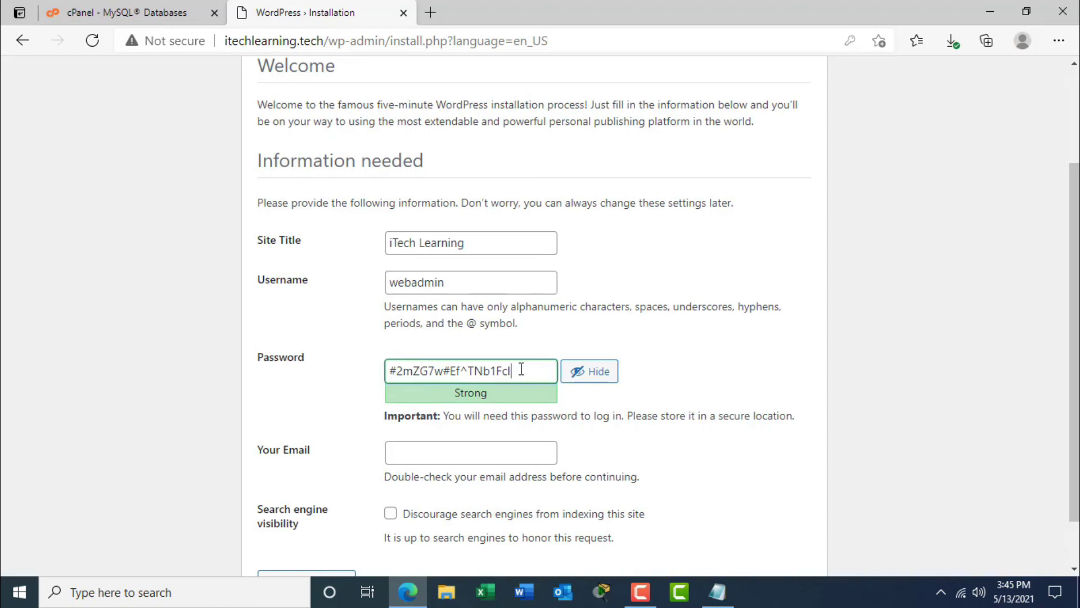
Enter the site's contact e-mail in Your Email and install WordPress.
click(438, 451)
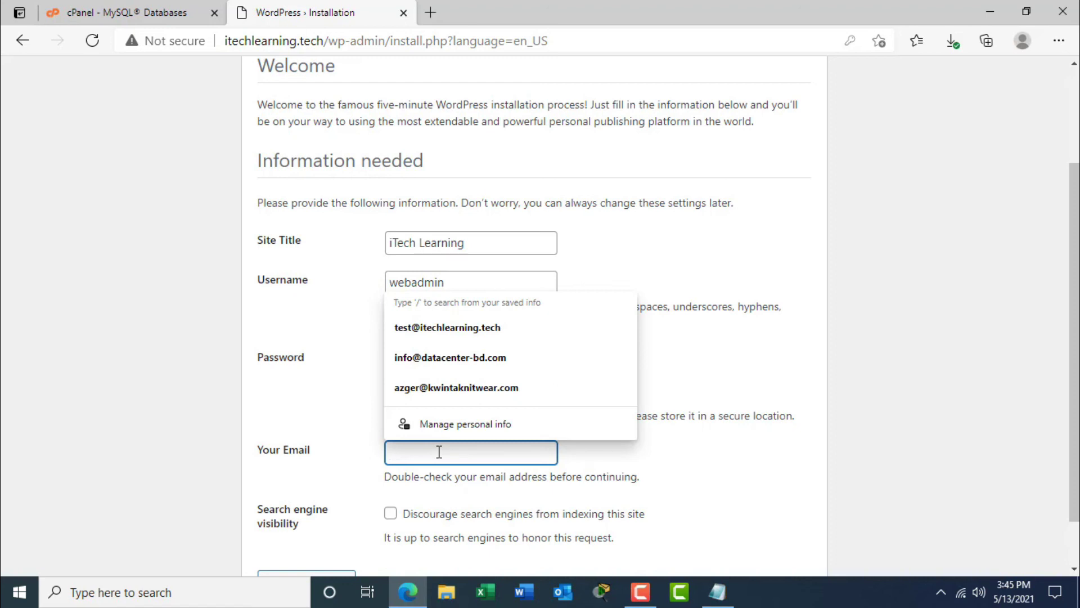
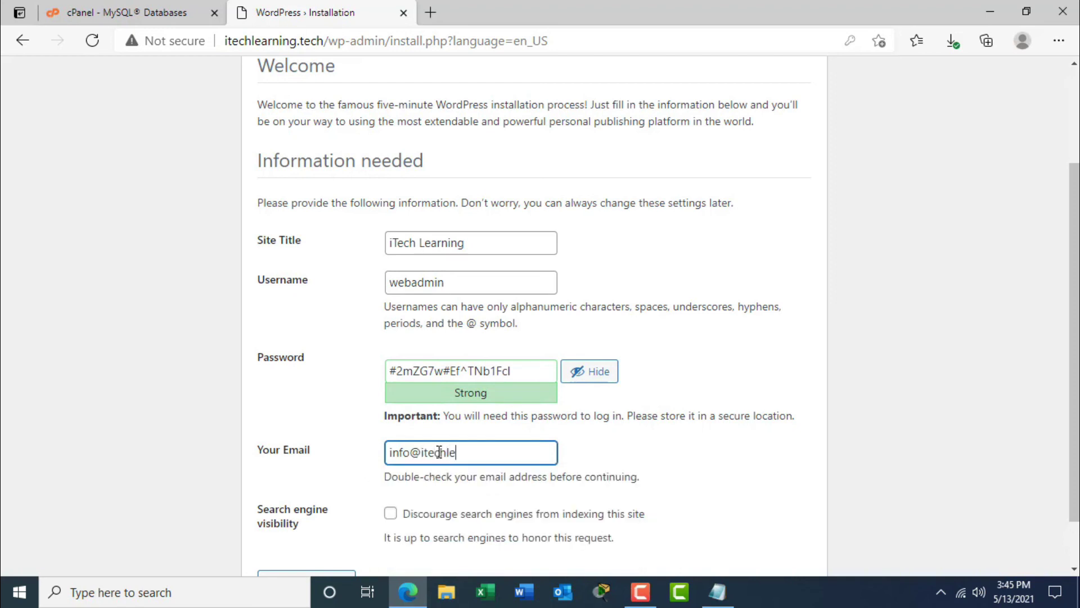
click(871, 356)
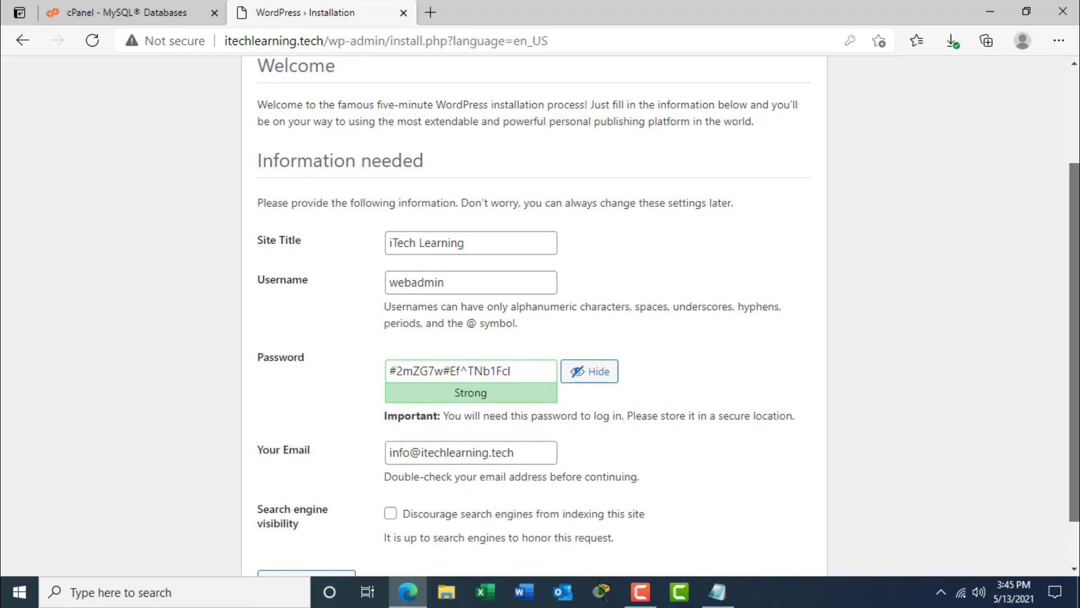
scroll(1074, 337, down, 1)
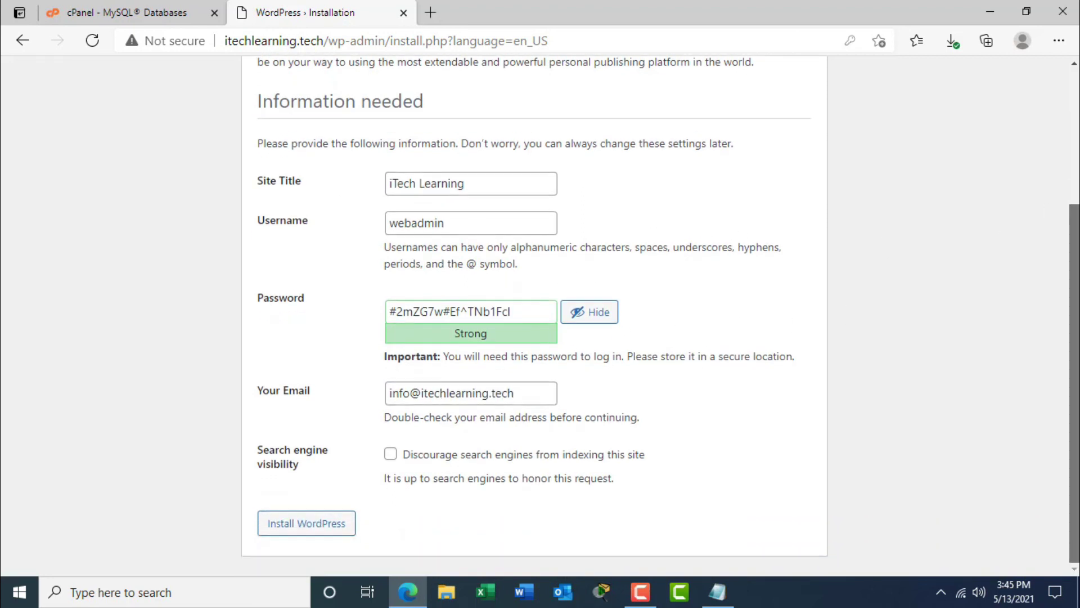
click(311, 528)
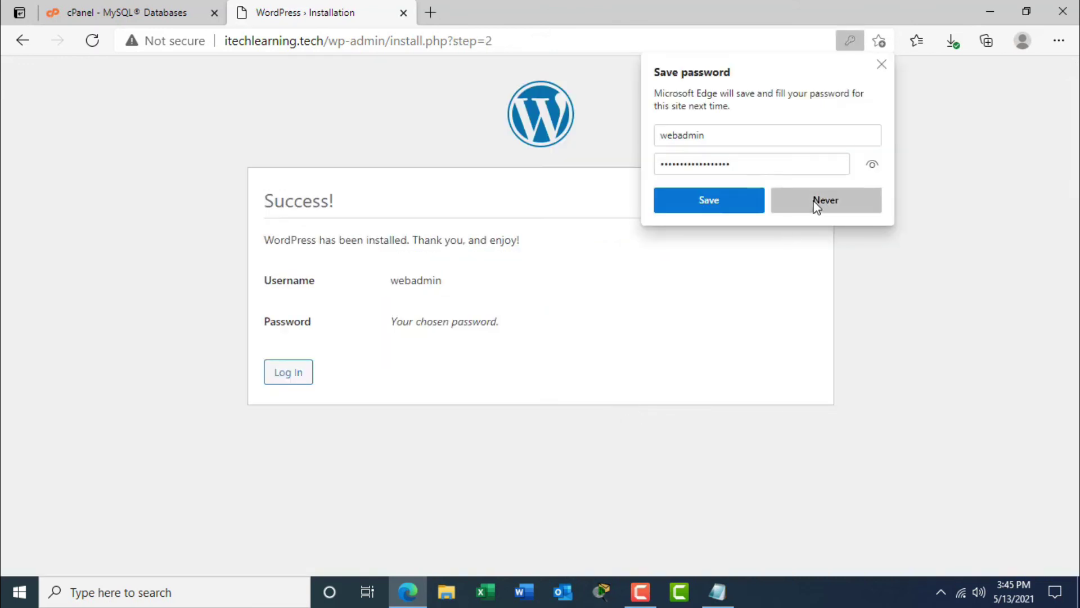
Decline Edge's password saving and proceed from the Success page to the login page.
click(817, 204)
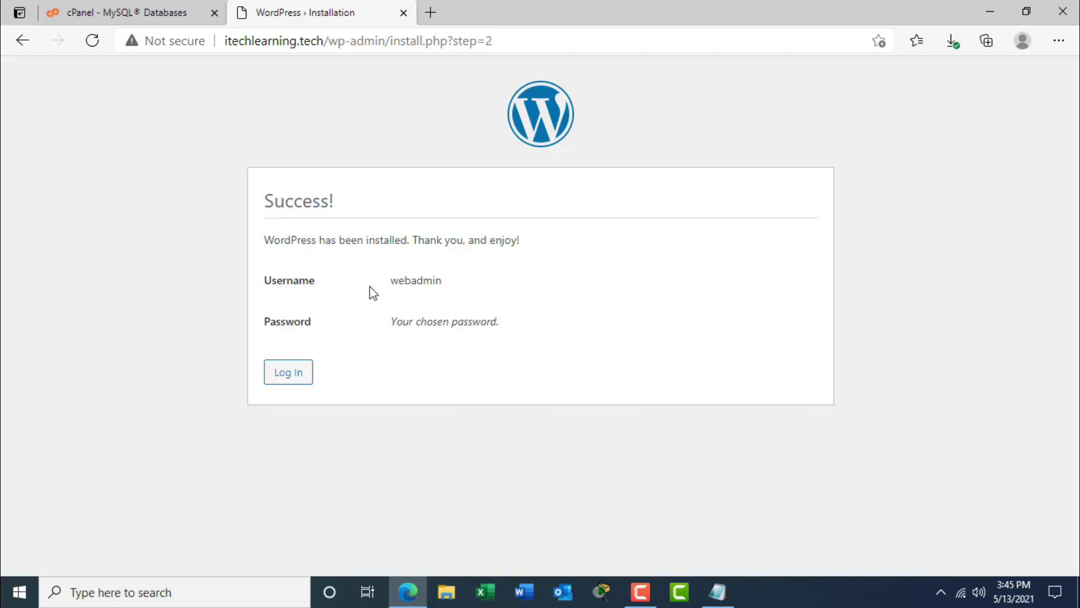
drag(399, 280, 459, 283)
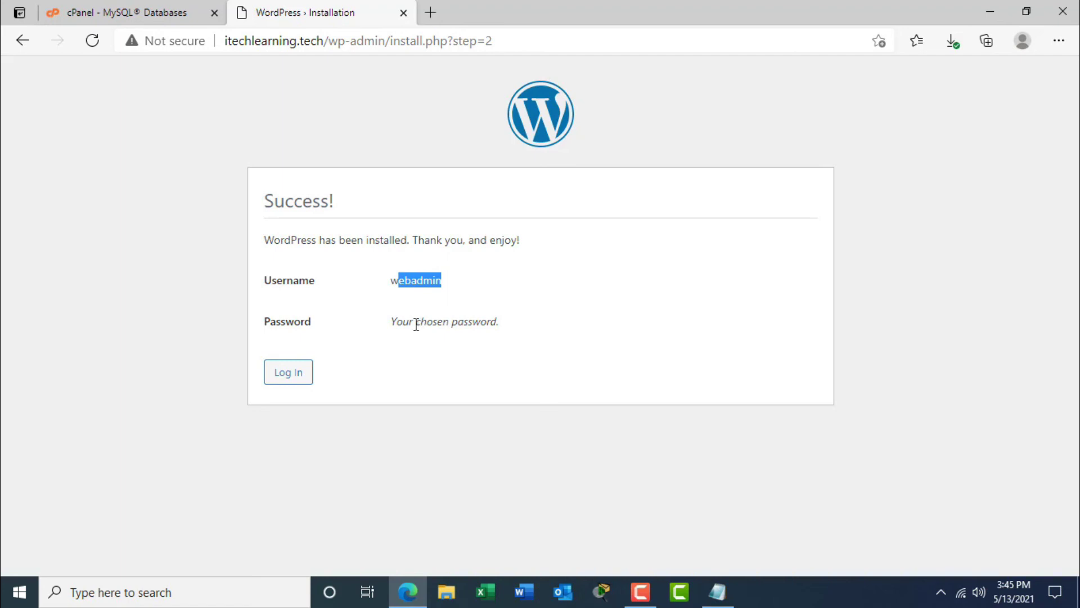
click(292, 380)
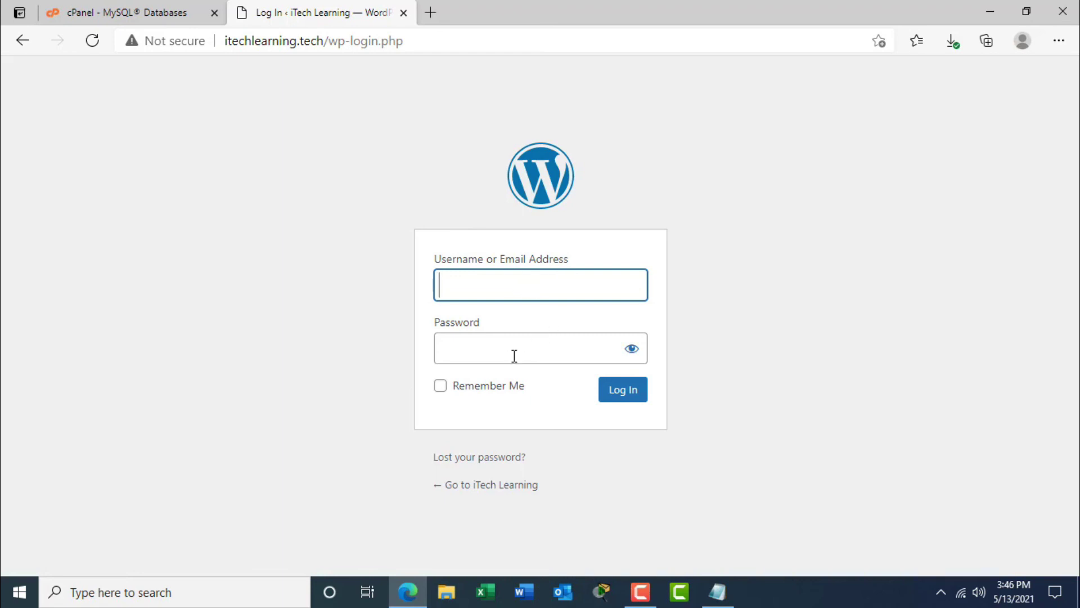
Log in to WordPress with the new admin username and the password copied from Notepad.
text(webad)
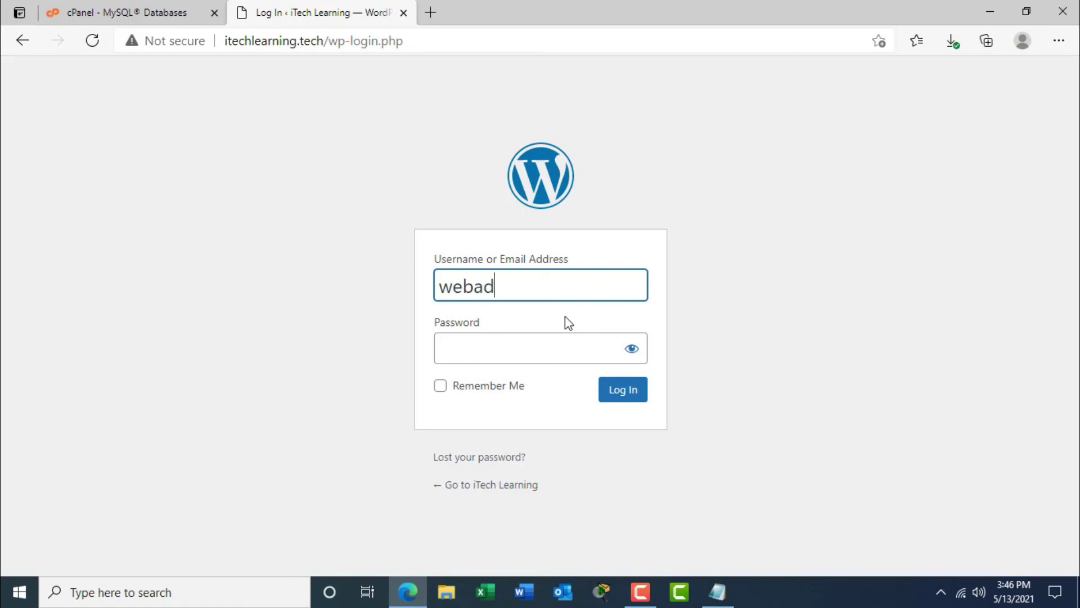
text(min)
click(559, 339)
click(717, 592)
drag(614, 179, 786, 179)
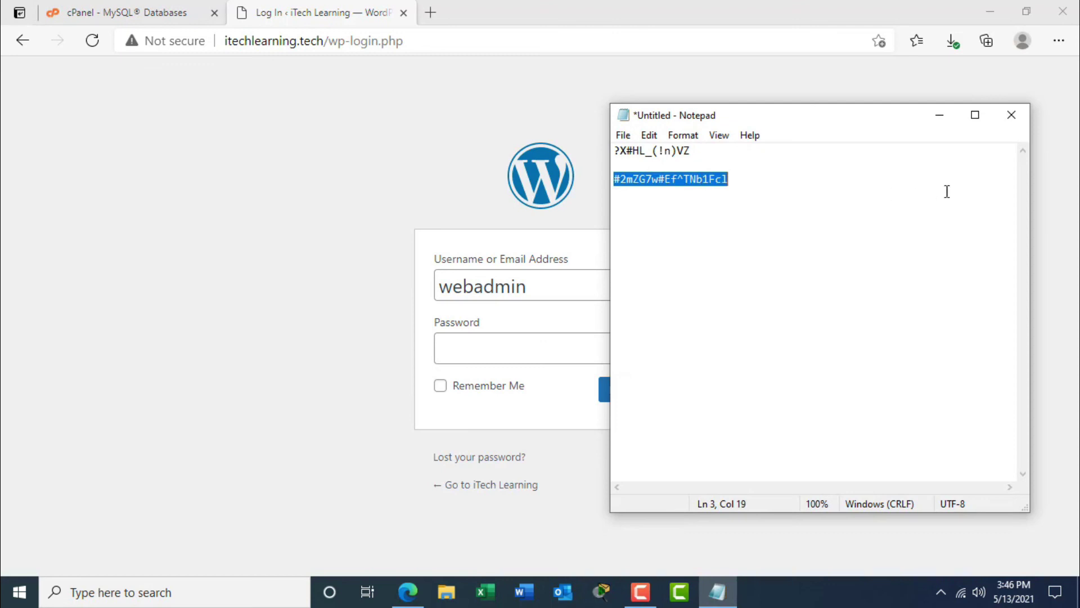
key(ctrl+c)
click(939, 114)
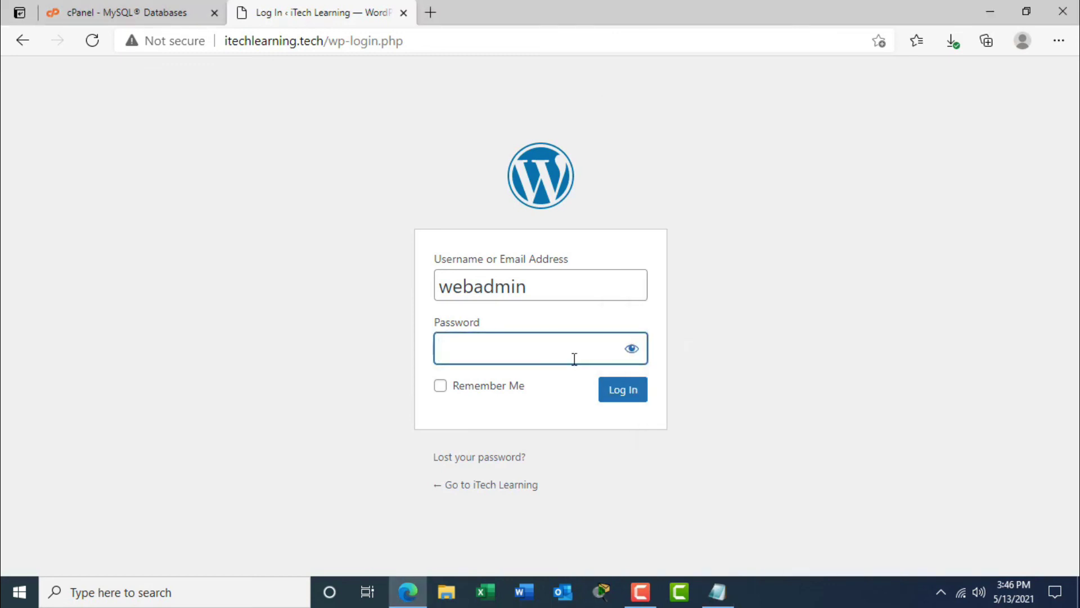
key(ctrl+v)
click(628, 395)
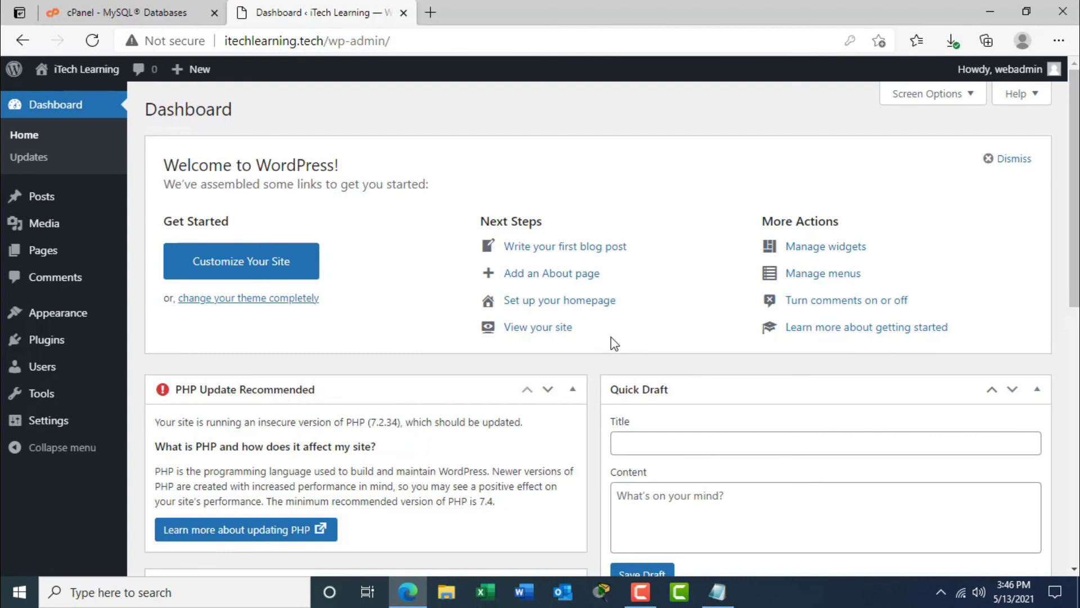
Collapse Quick Draft, dismiss the Welcome panel, and open a blank new Edge tab.
click(1038, 390)
click(1027, 168)
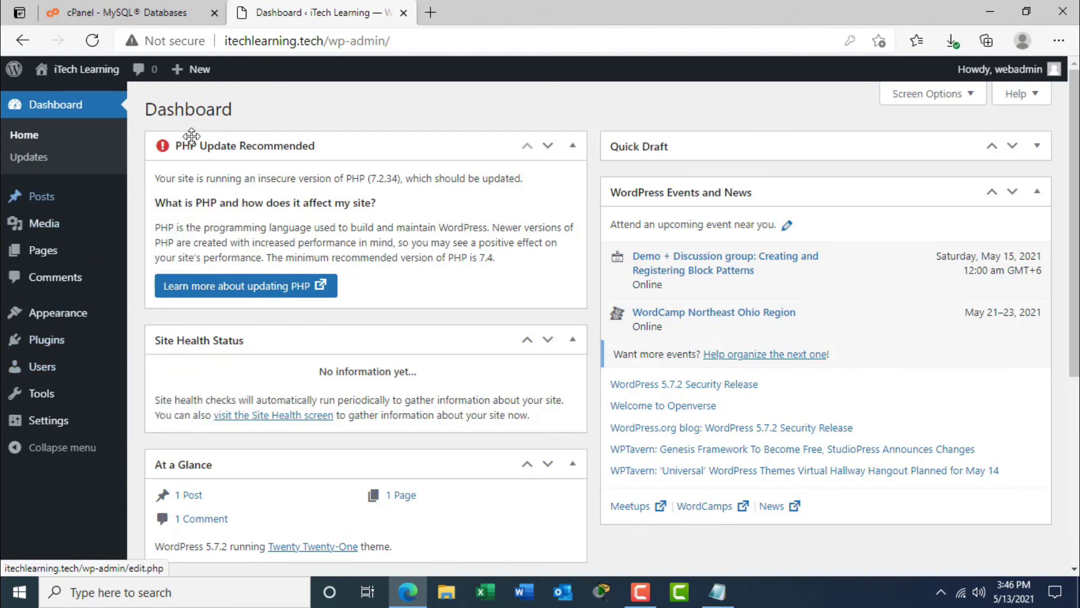
click(431, 12)
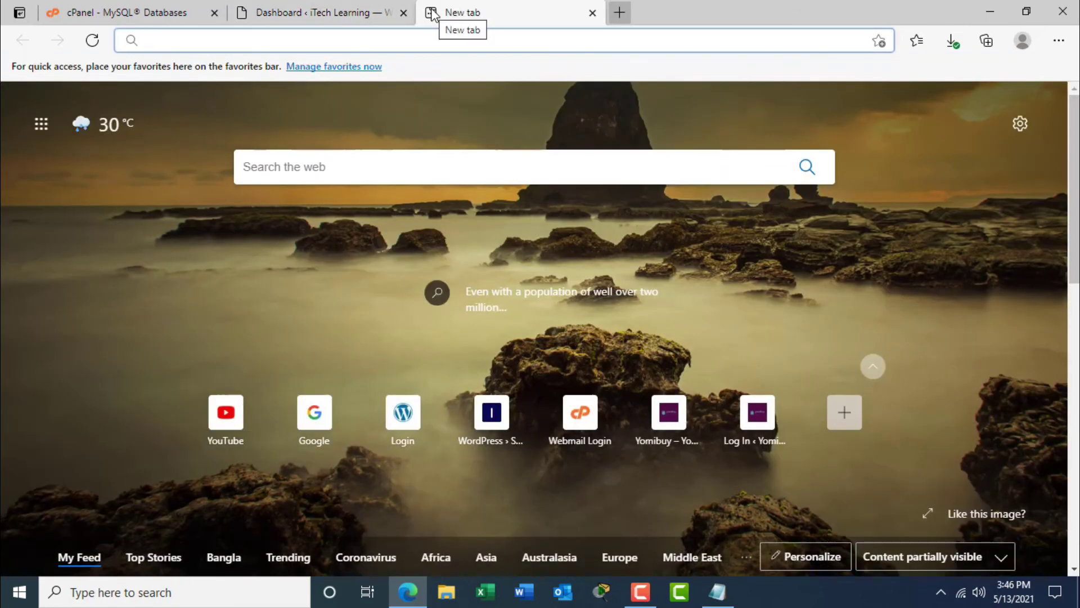
Load itechlearning.tech in the new tab and scroll to its Hello world! post.
text(itech)
key(Right)
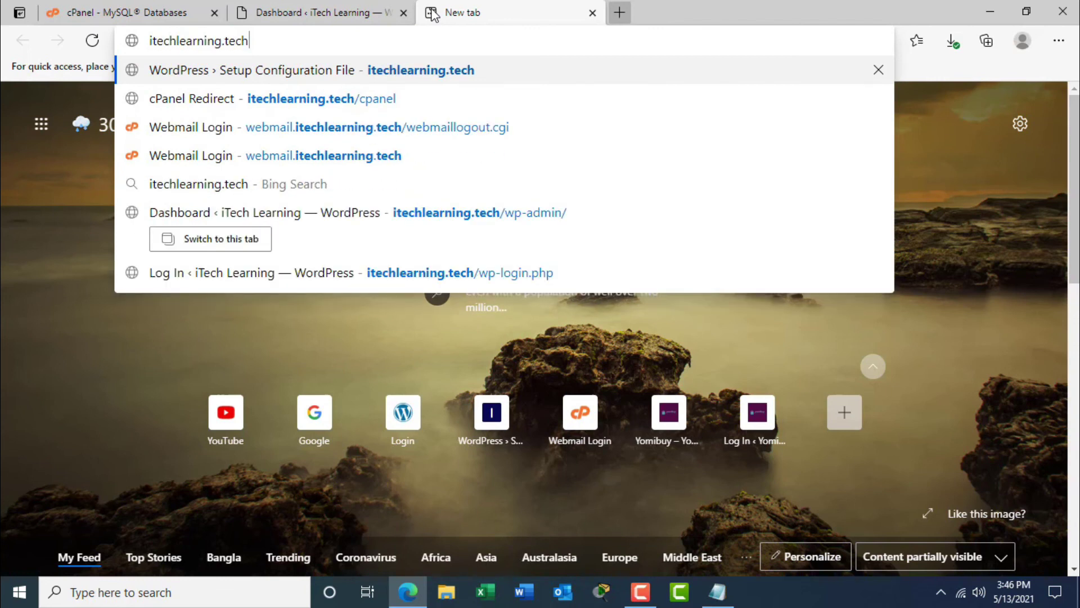
key(Return)
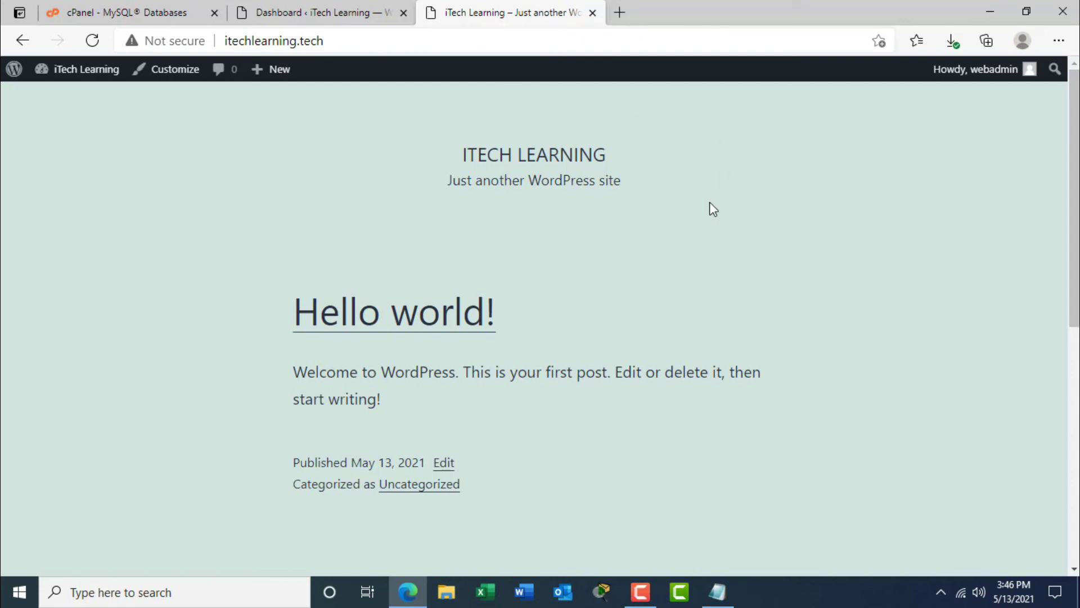
drag(1071, 286, 1054, 224)
Return to the WordPress Dashboard tab and look over sidebar menus like Pages, Tools and Settings.
click(326, 13)
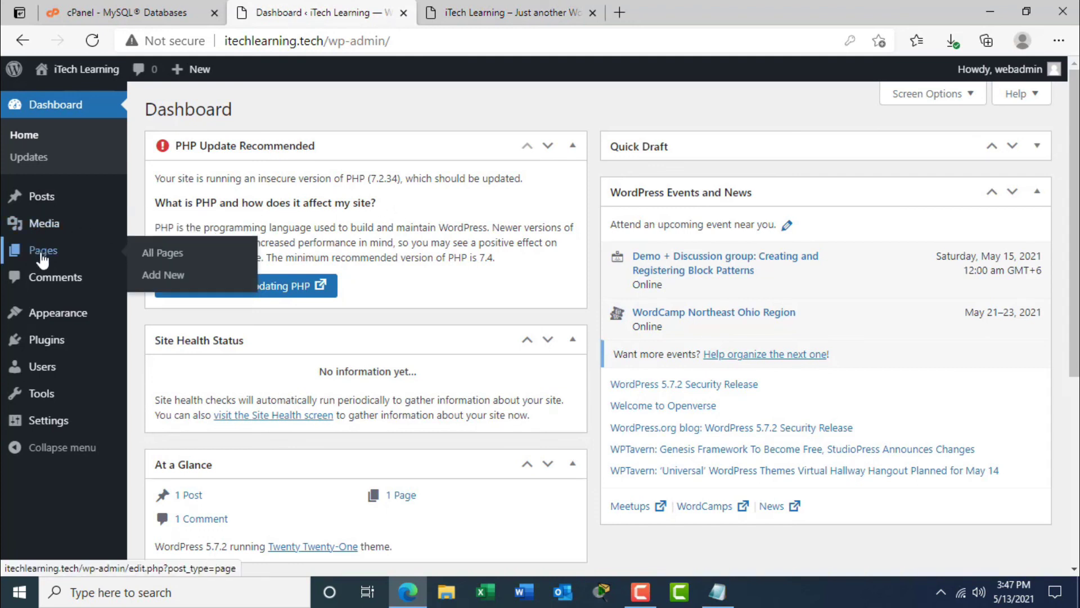
mouse_move(51, 323)
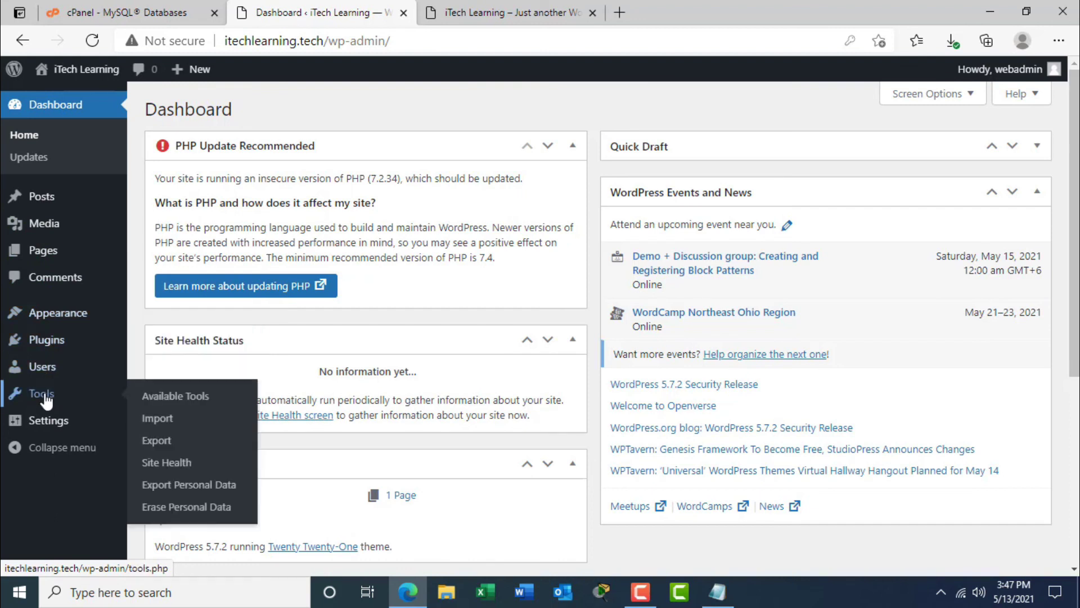
mouse_move(58, 429)
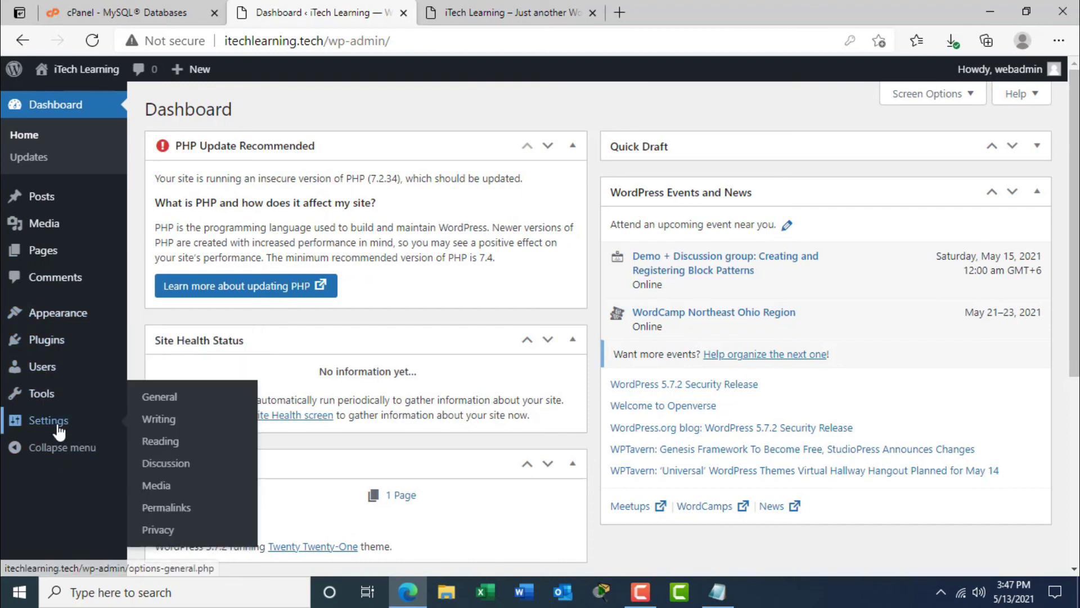